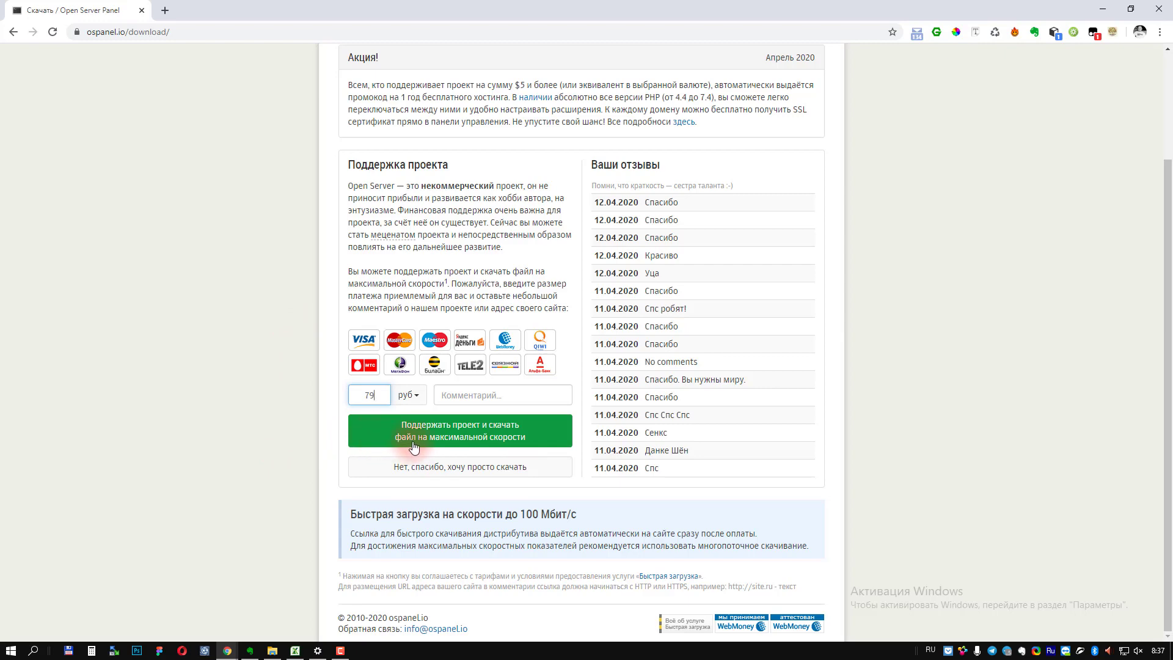
Step: Delete the 79-ruble support amount on the ospanel.io download page, leaving the field empty
{"action": "scroll", "coordinate": [452, 459], "scroll_direction": "up", "scroll_amount": 2}
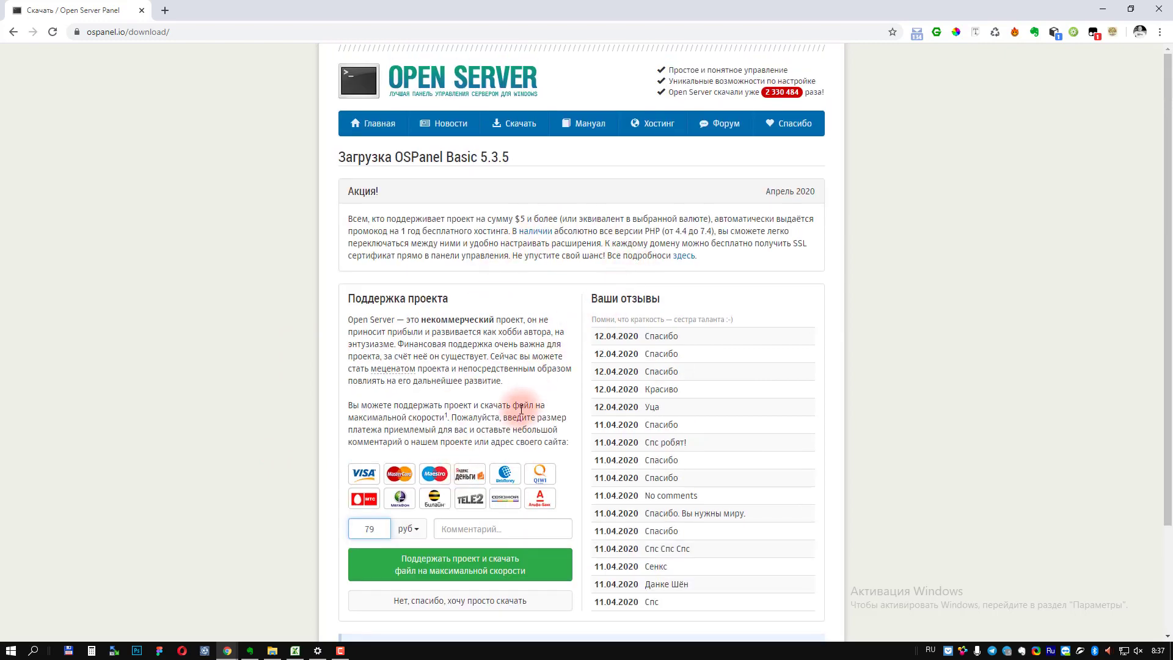
{"action": "scroll", "coordinate": [520, 413], "scroll_direction": "down", "scroll_amount": 2}
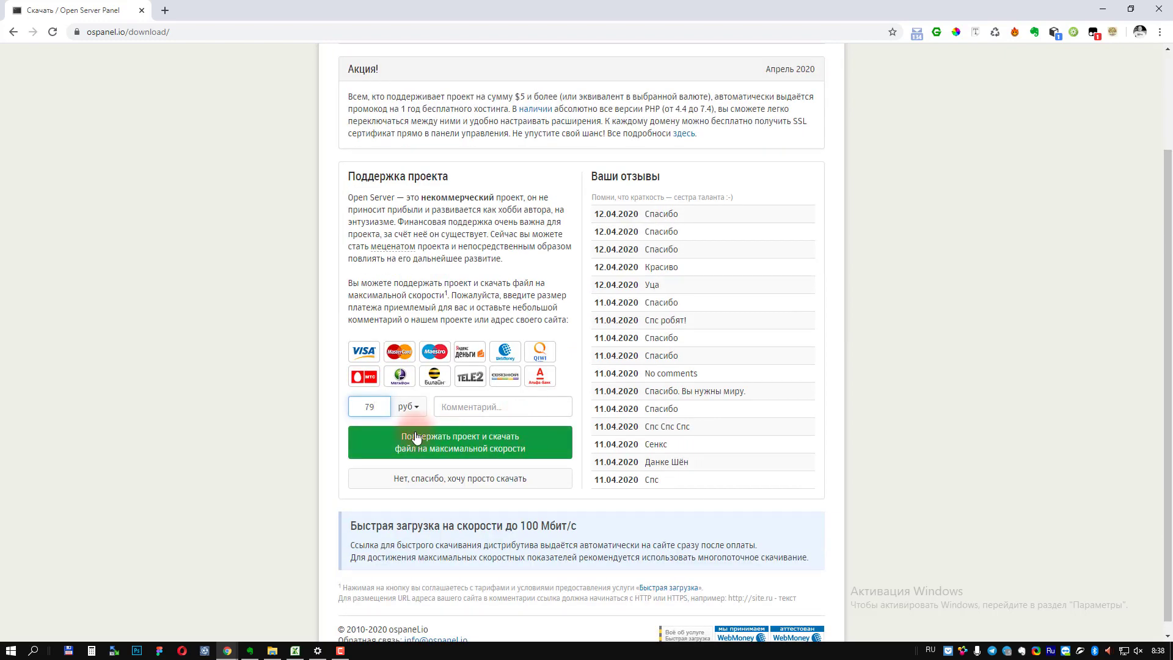
{"action": "left_click", "coordinate": [373, 408]}
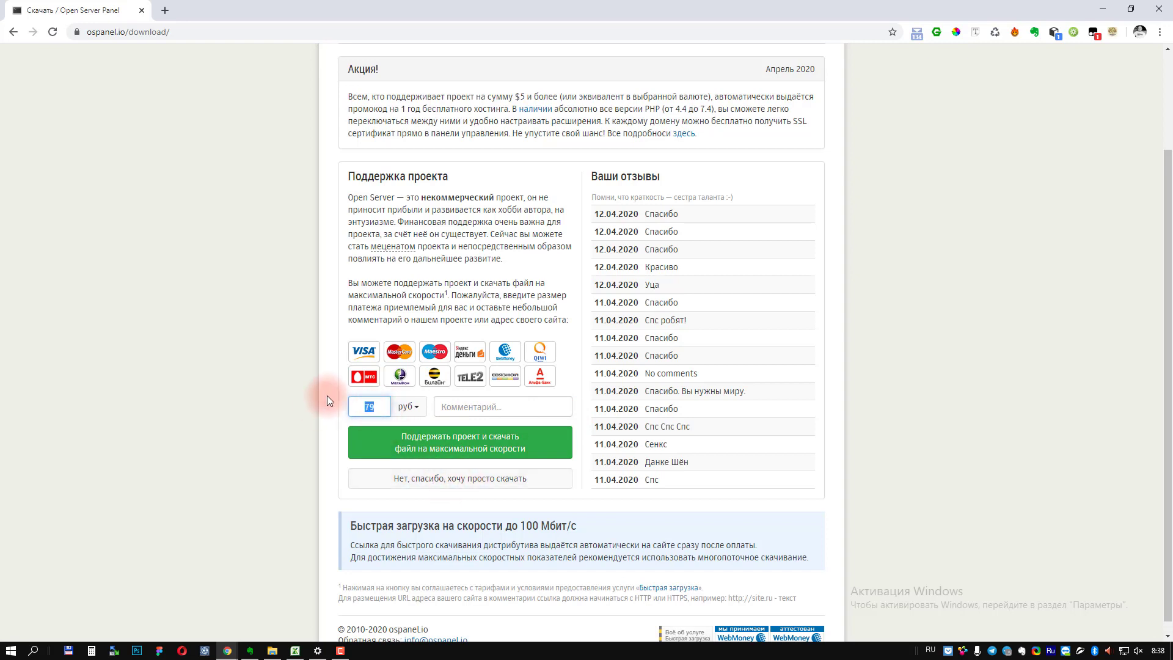
{"action": "key", "text": "BackSpace"}
{"action": "key", "text": "BackSpace"}
Step: Look inside the OS folder in Downloads (E:) and confirm it is empty
{"action": "left_click", "coordinate": [272, 650]}
{"action": "left_click", "coordinate": [622, 369]}
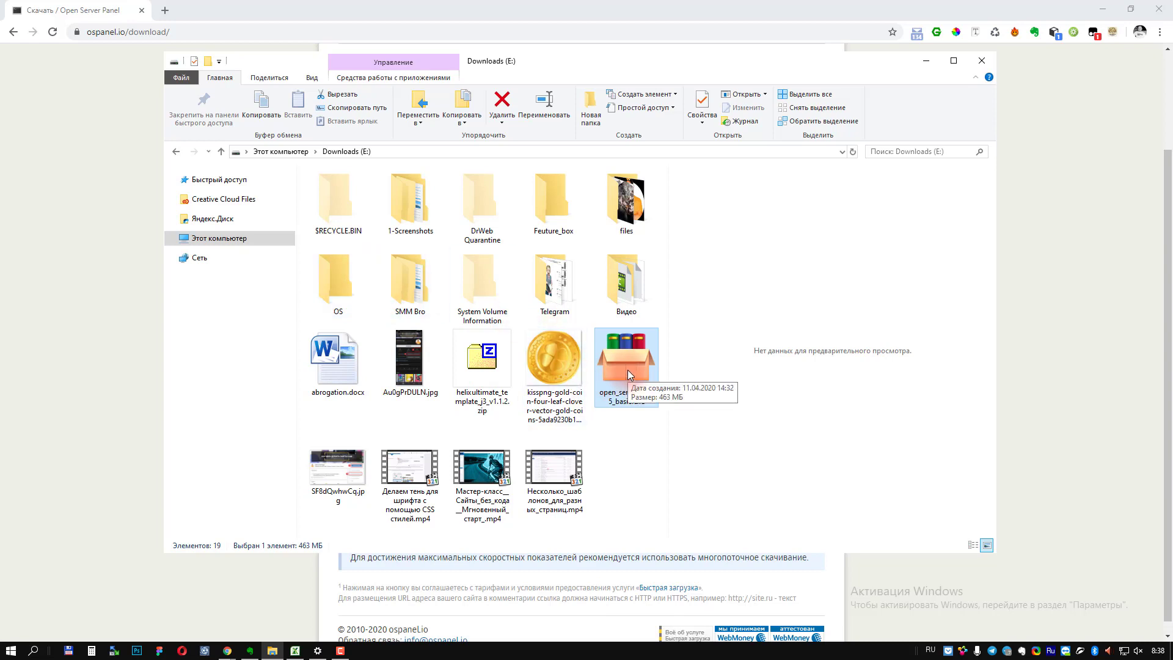
{"action": "double_click", "coordinate": [339, 281]}
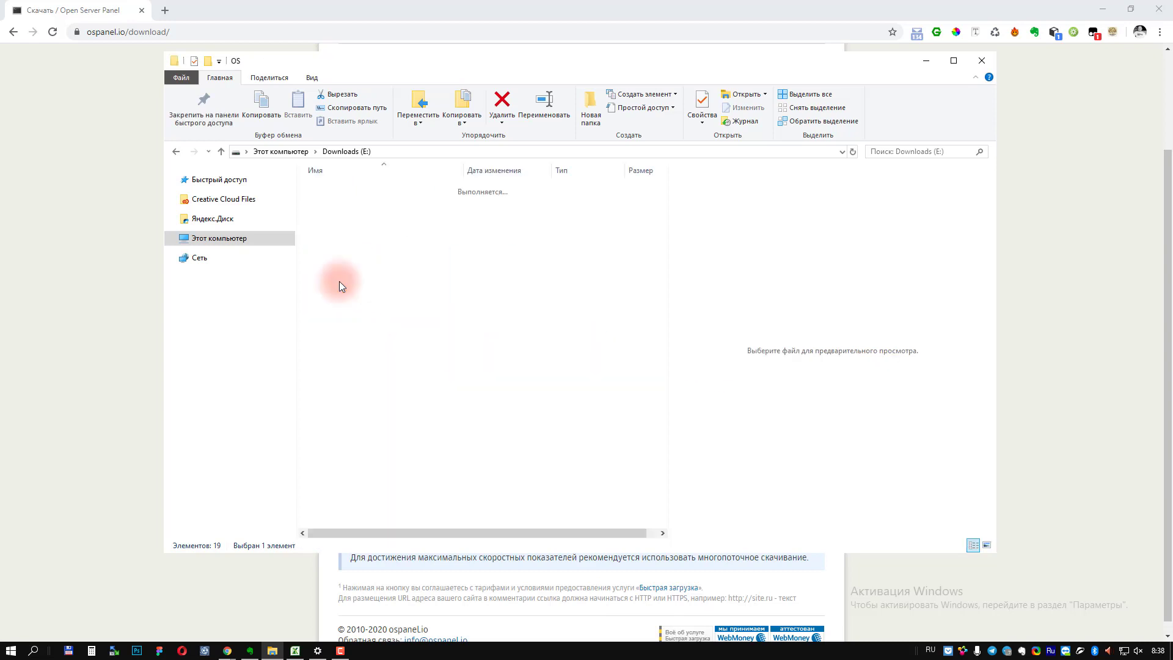
{"action": "left_click", "coordinate": [341, 152]}
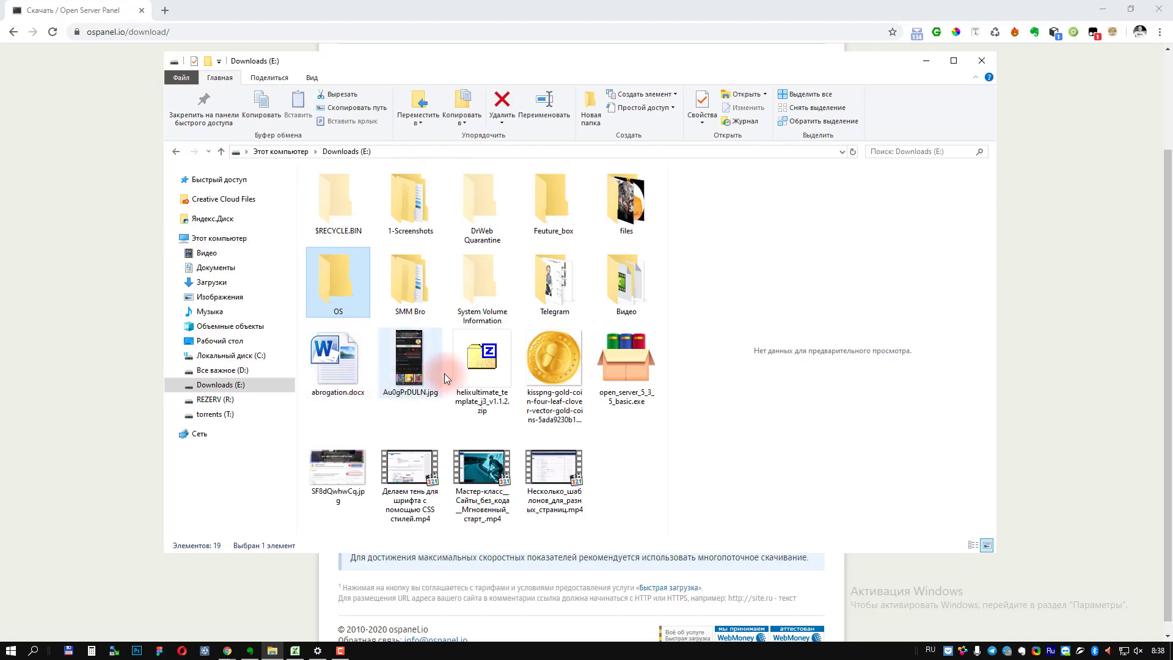
Step: Delete the OS folder and run the open_server_5_3_5_basic.exe installer
{"action": "left_click", "coordinate": [610, 462]}
{"action": "left_click", "coordinate": [342, 280]}
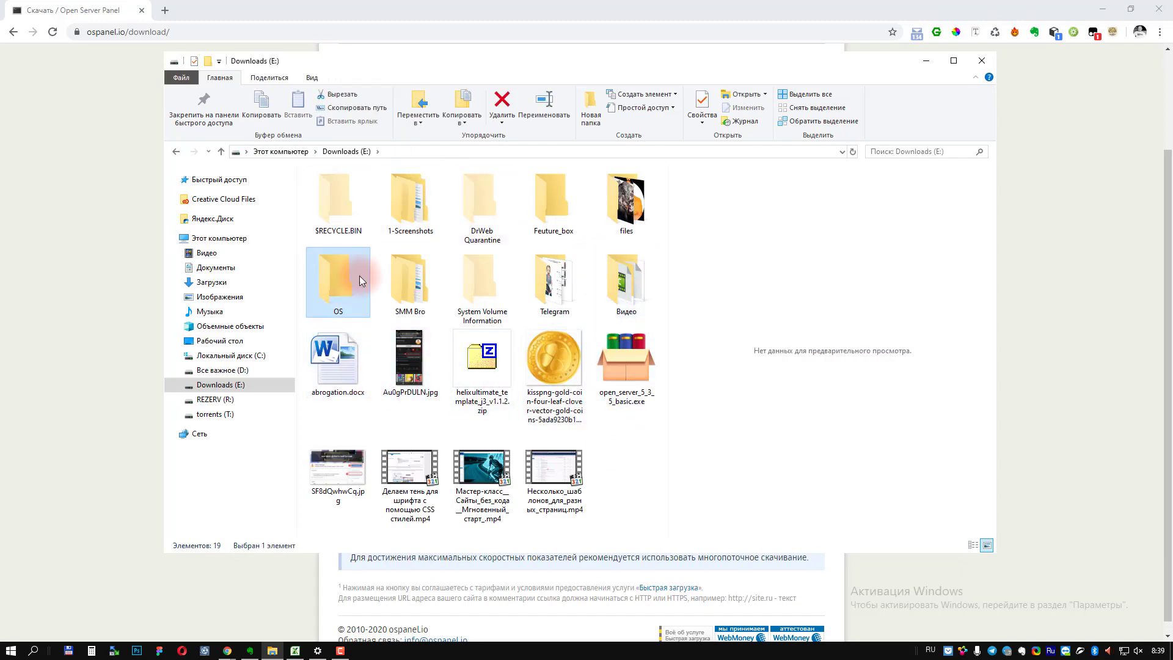
{"action": "key", "text": "Delete"}
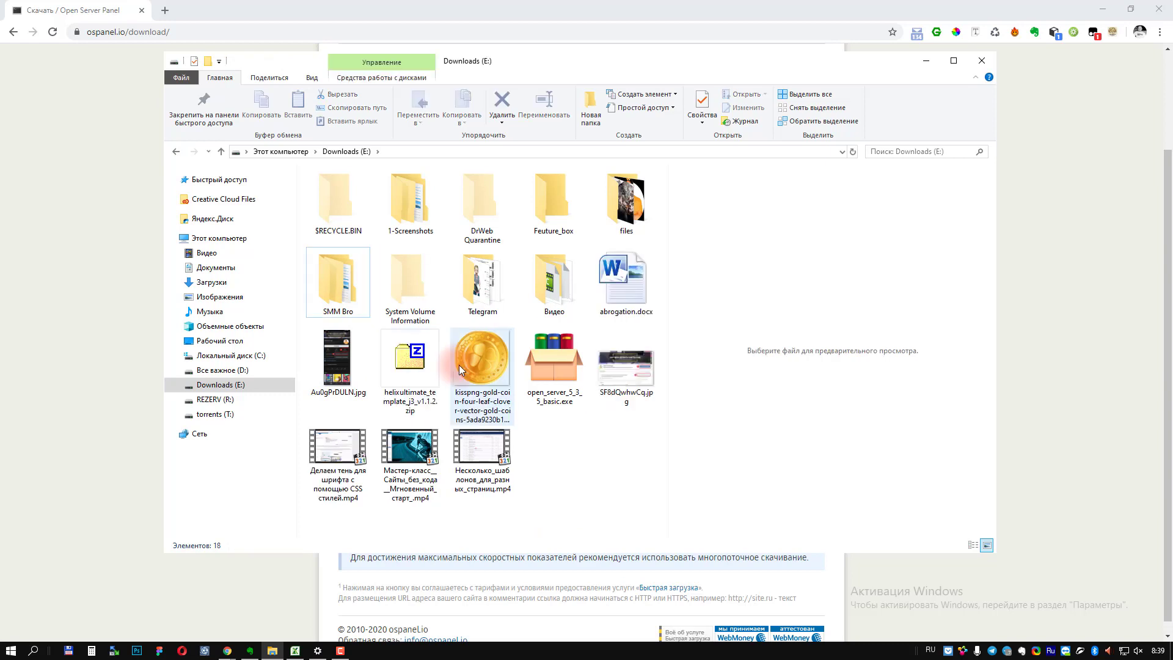
{"action": "left_click", "coordinate": [556, 365]}
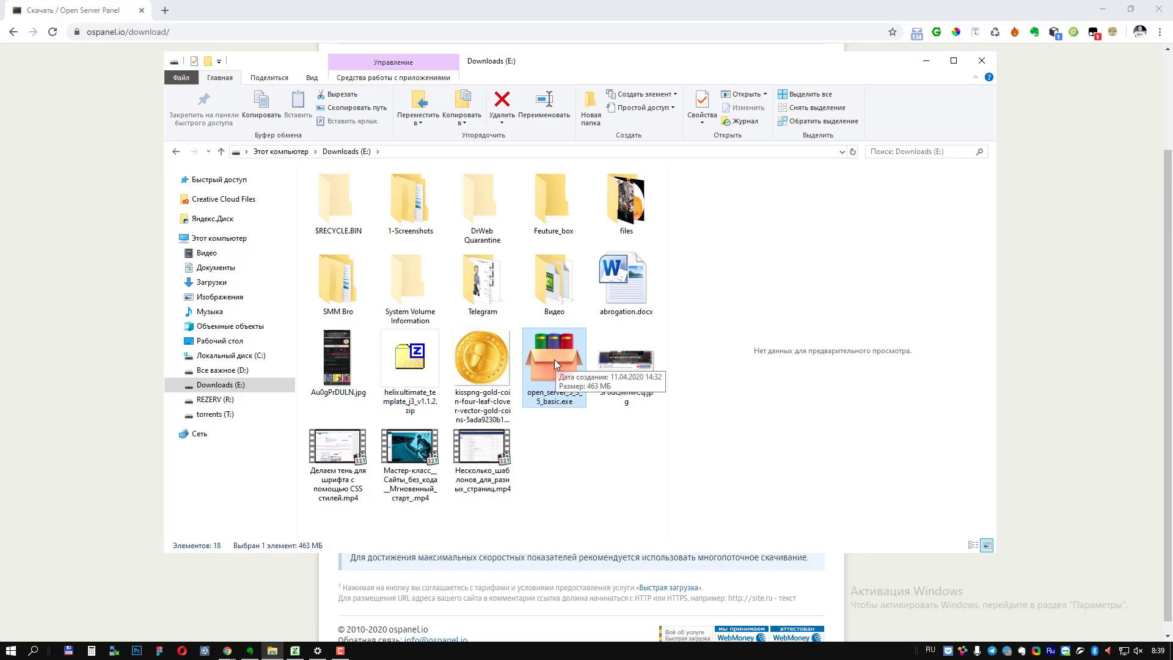
{"action": "double_click", "coordinate": [555, 359]}
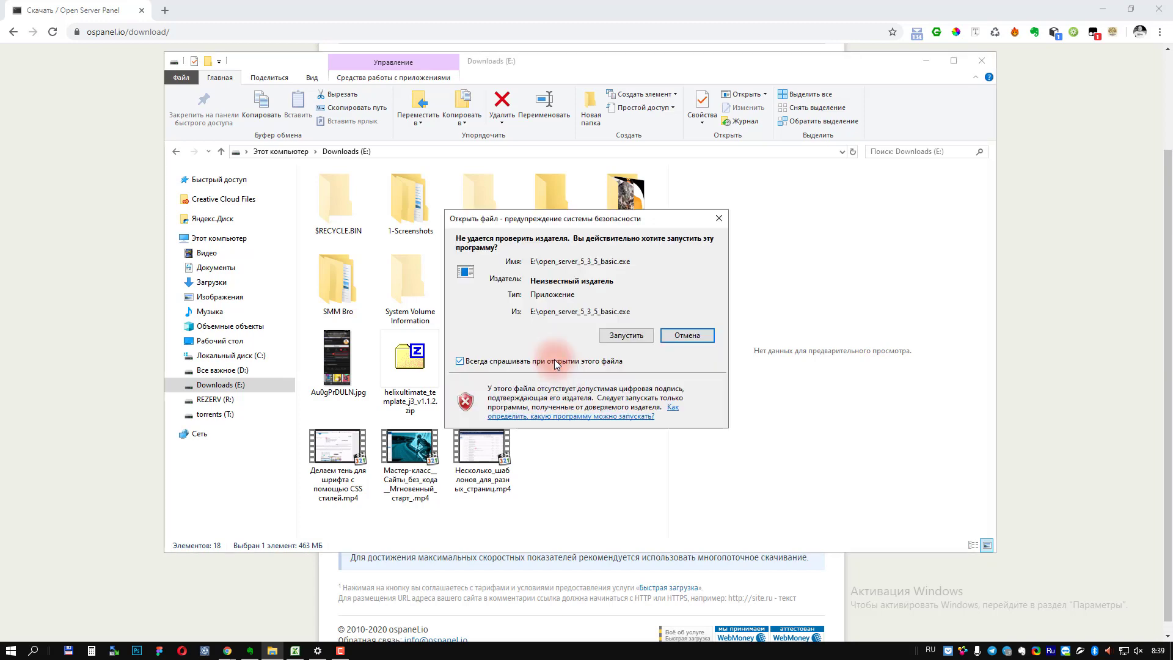
Step: Allow the installer past the security warning and extract it to E:\
{"action": "left_click", "coordinate": [617, 336]}
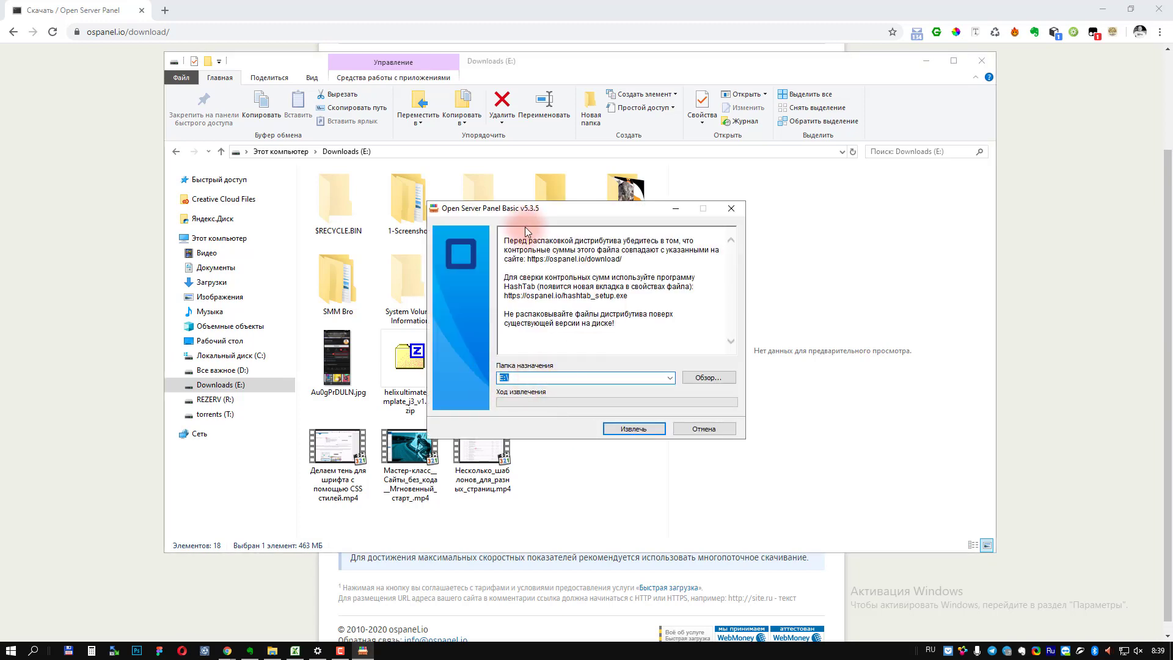
{"action": "left_click", "coordinate": [516, 377]}
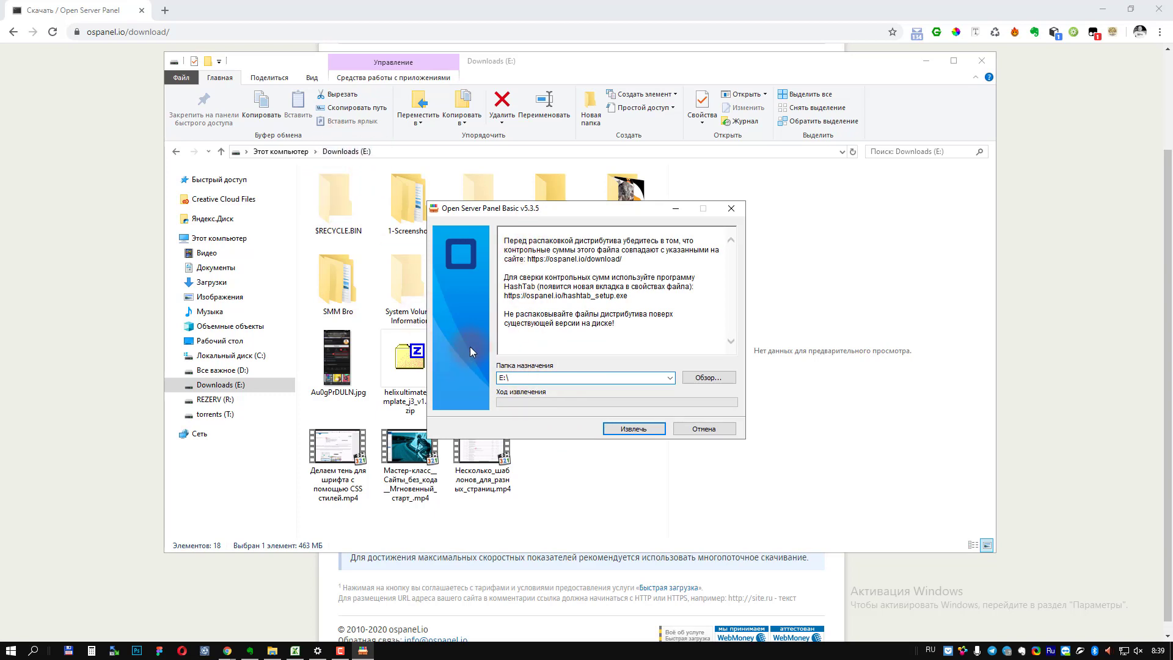
{"action": "left_click", "coordinate": [636, 428]}
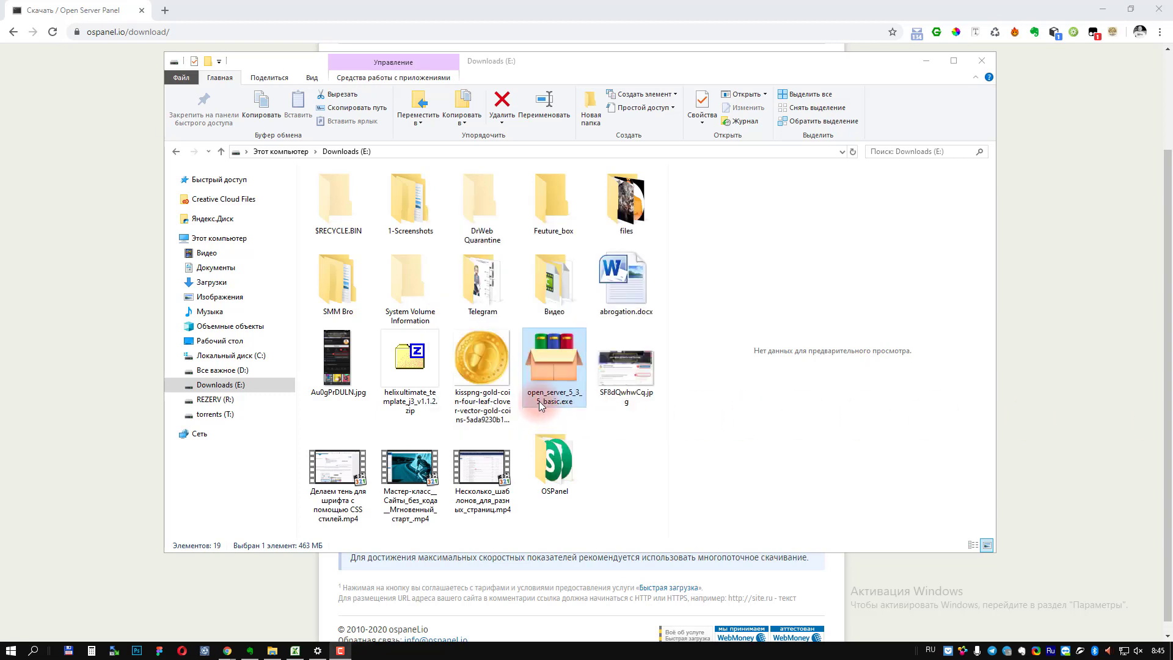
Step: Open the extracted OSPanel folder and look over Open Server x64.exe and x86.exe
{"action": "left_click", "coordinate": [563, 460]}
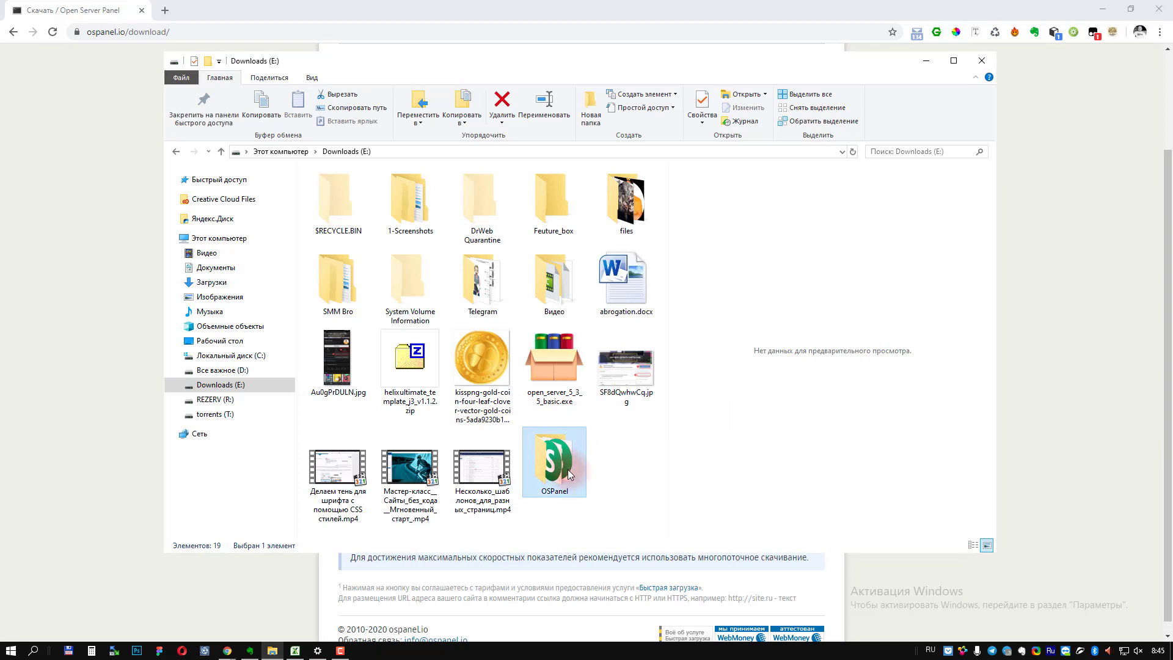
{"action": "double_click", "coordinate": [564, 461]}
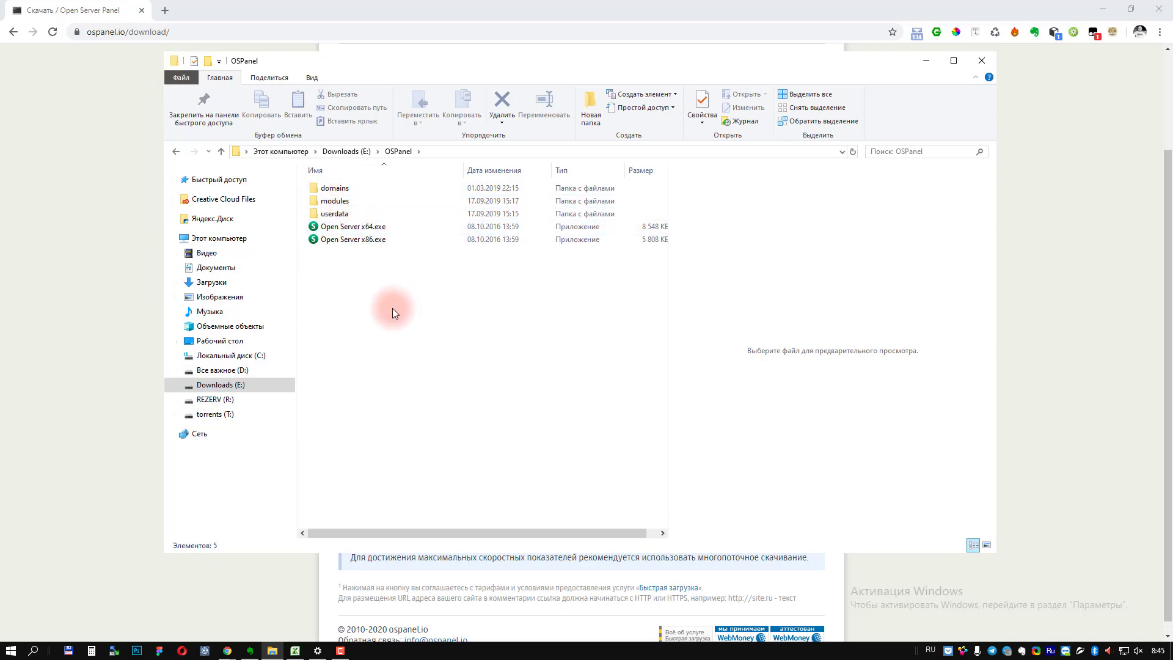
{"action": "left_click", "coordinate": [342, 228]}
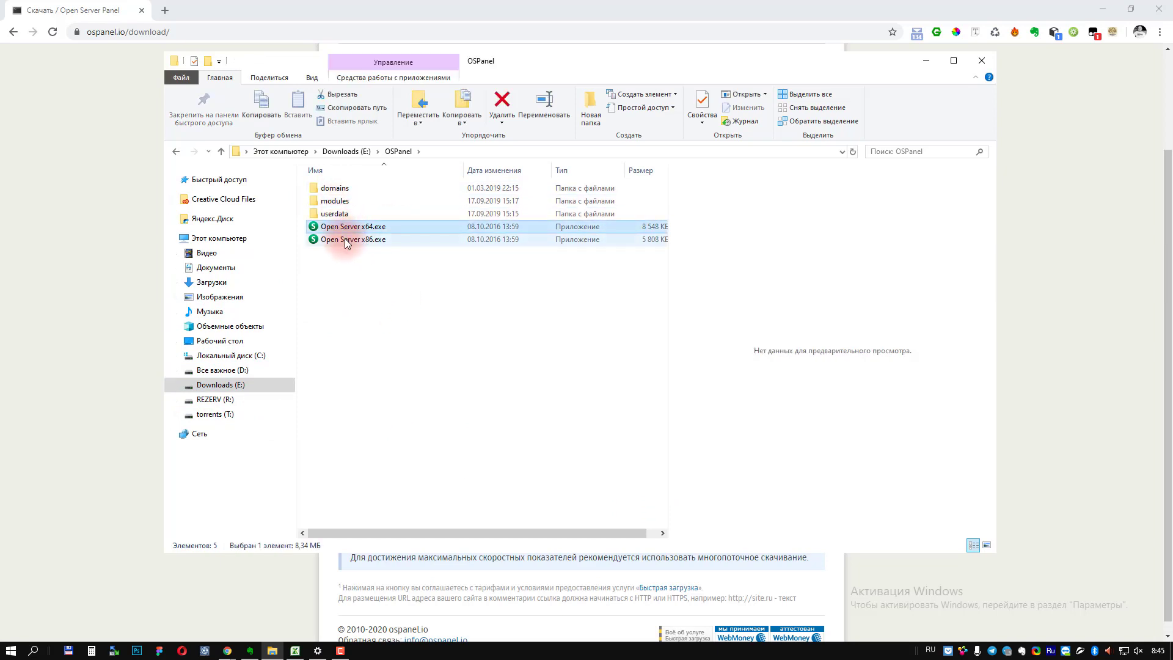
{"action": "mouse_move", "coordinate": [344, 236]}
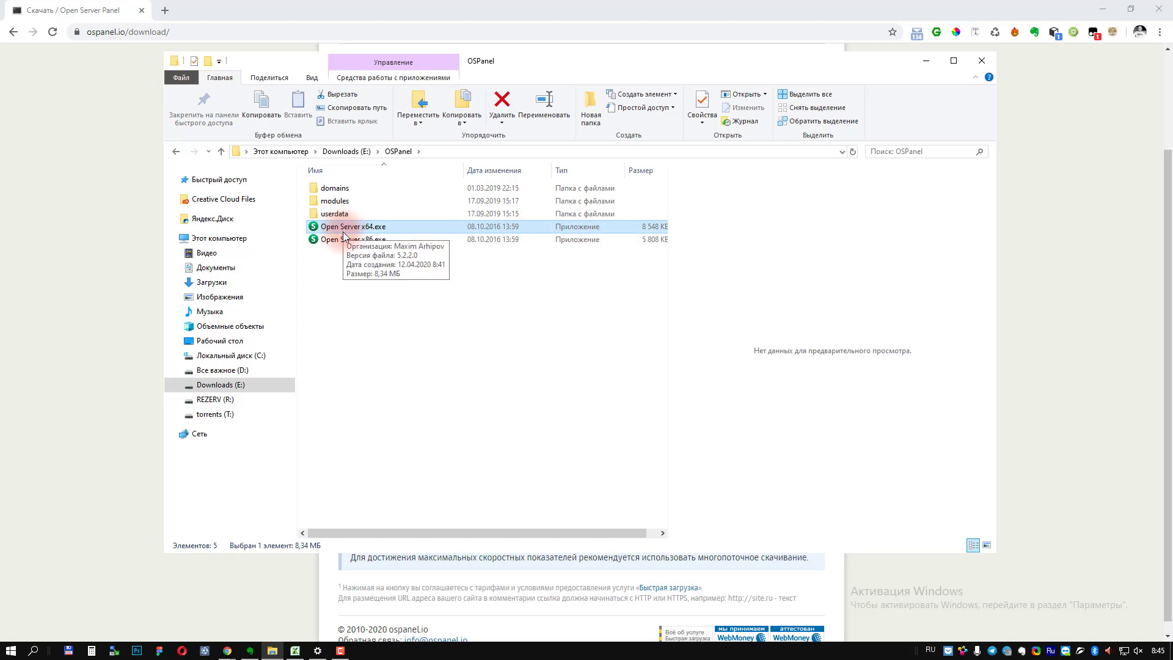
{"action": "left_click", "coordinate": [343, 241]}
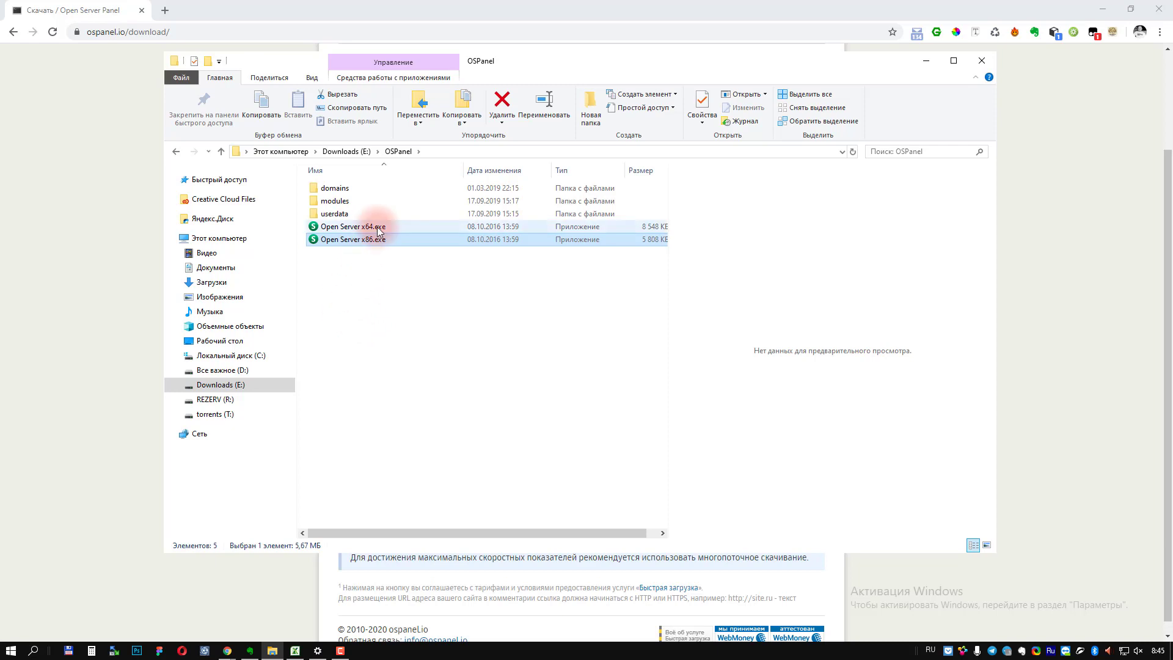
{"action": "left_click", "coordinate": [354, 227]}
{"action": "right_click", "coordinate": [10, 651]}
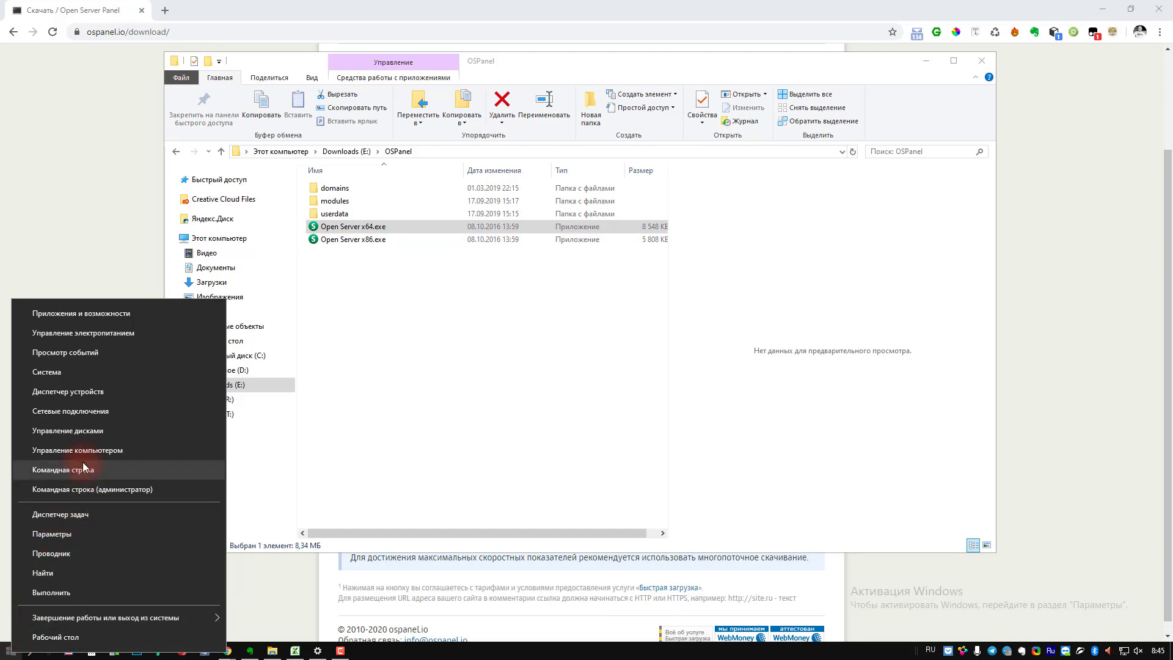
Step: Confirm the system type is 64-bit on Settings' About page, then close Settings
{"action": "left_click", "coordinate": [55, 372]}
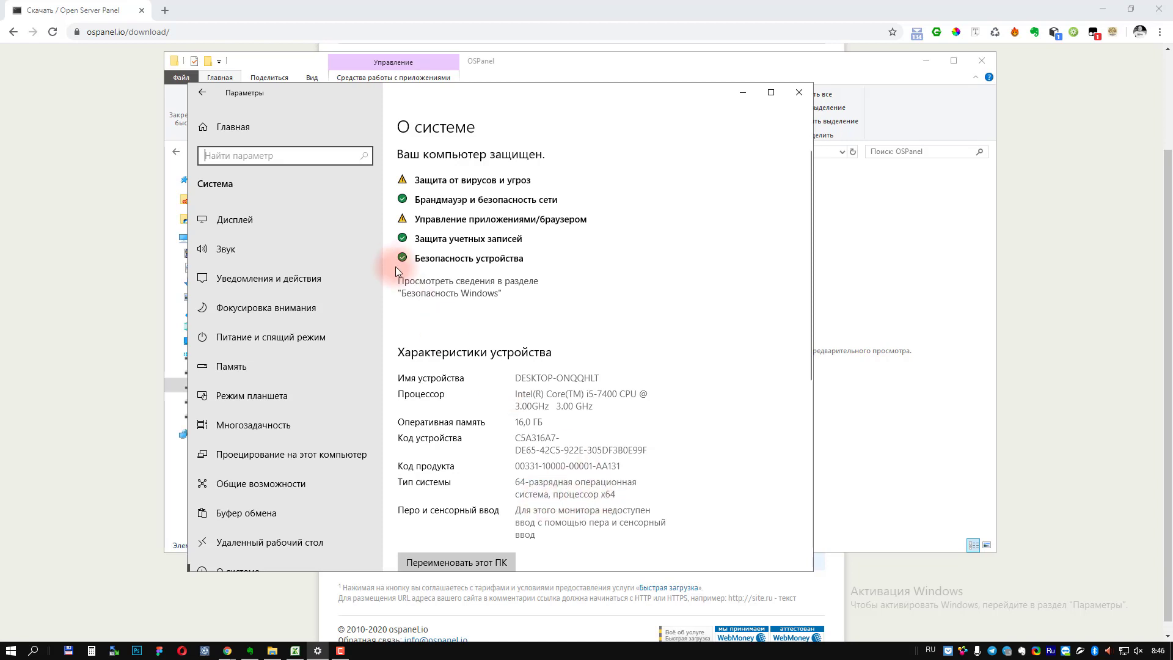
{"action": "left_click", "coordinate": [798, 92]}
{"action": "left_click", "coordinate": [366, 242]}
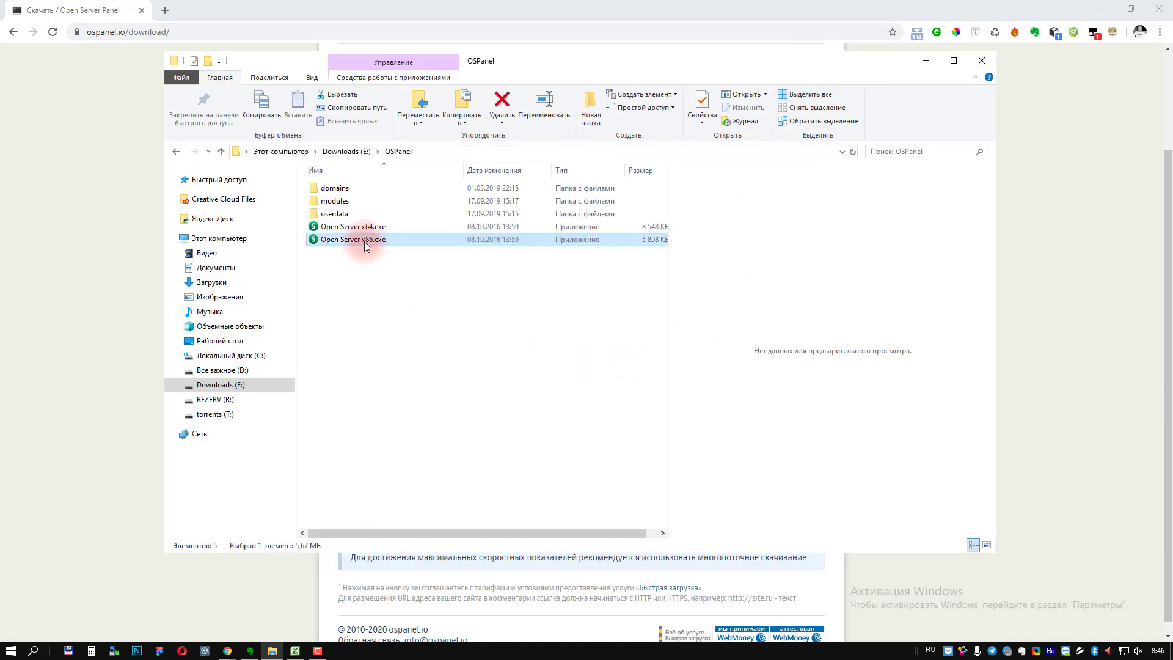
Step: Run Open Server x64.exe as administrator to bring up its language chooser
{"action": "left_click", "coordinate": [335, 229]}
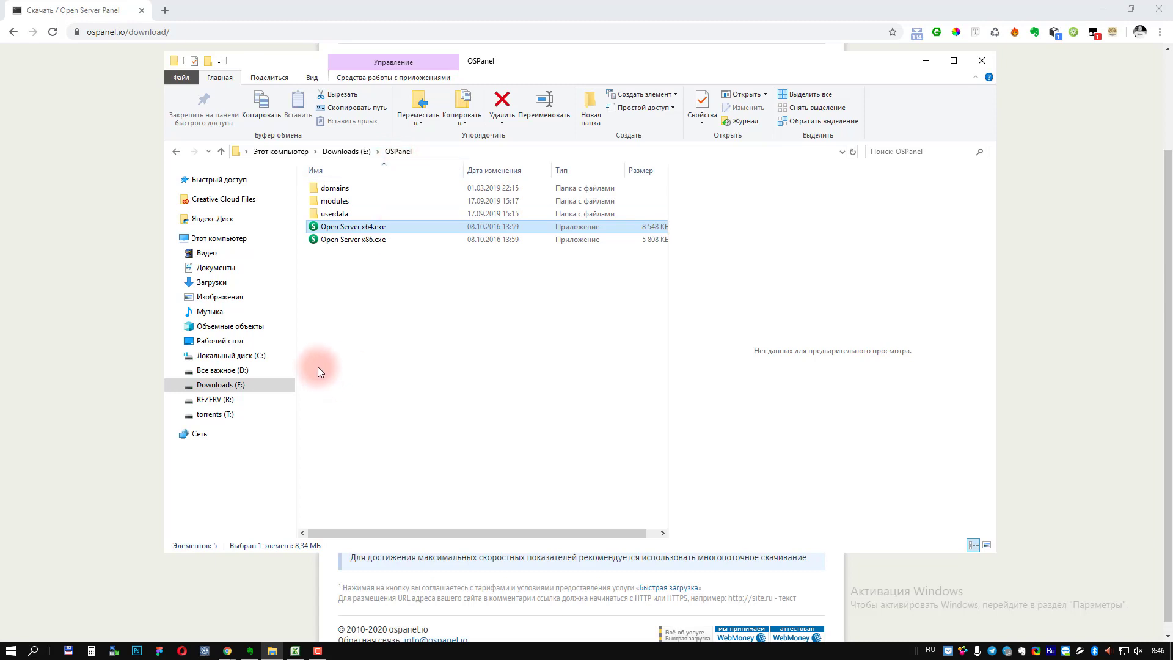
{"action": "right_click", "coordinate": [351, 229]}
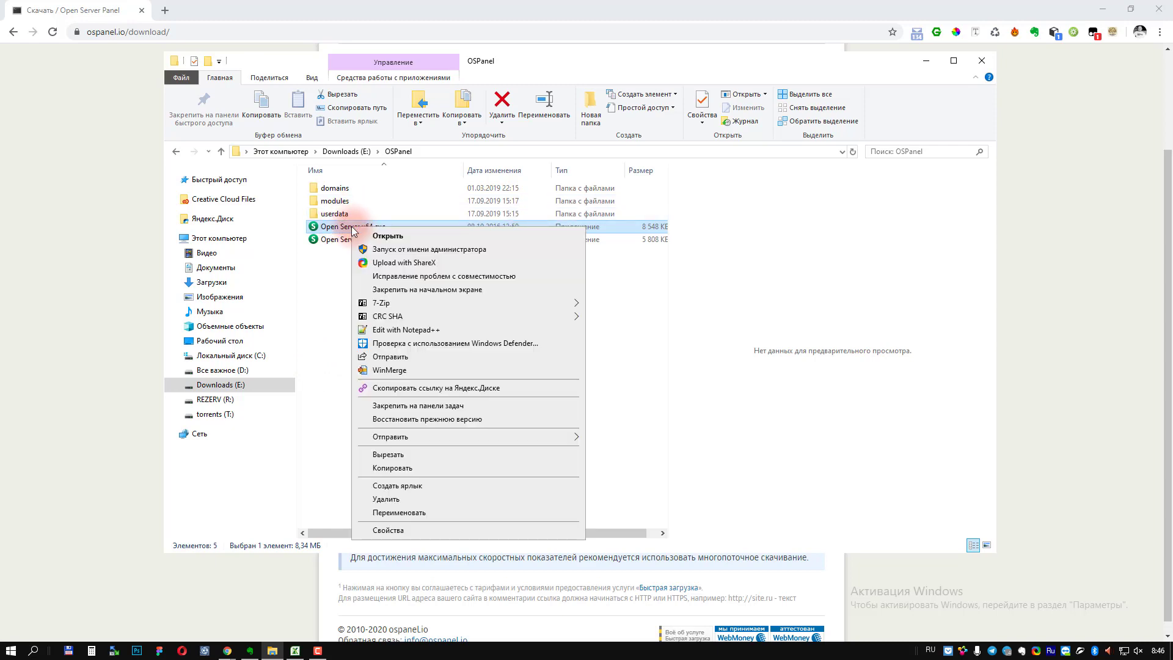
{"action": "left_click", "coordinate": [389, 251]}
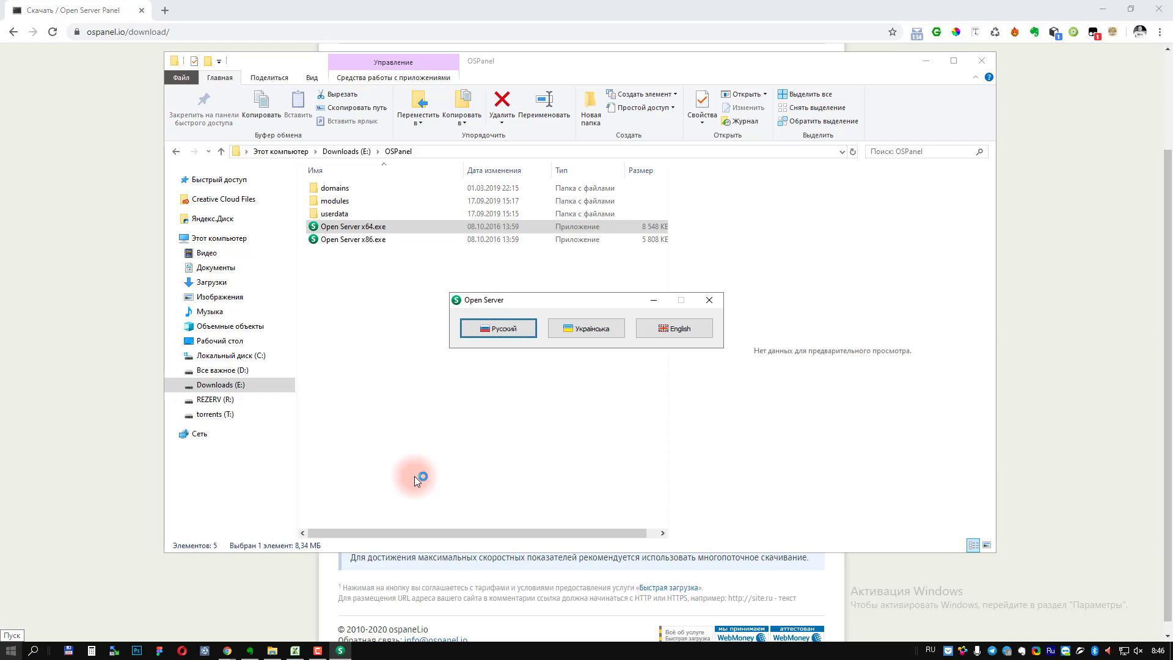
{"action": "key", "text": "super+x"}
{"action": "left_click", "coordinate": [107, 311]}
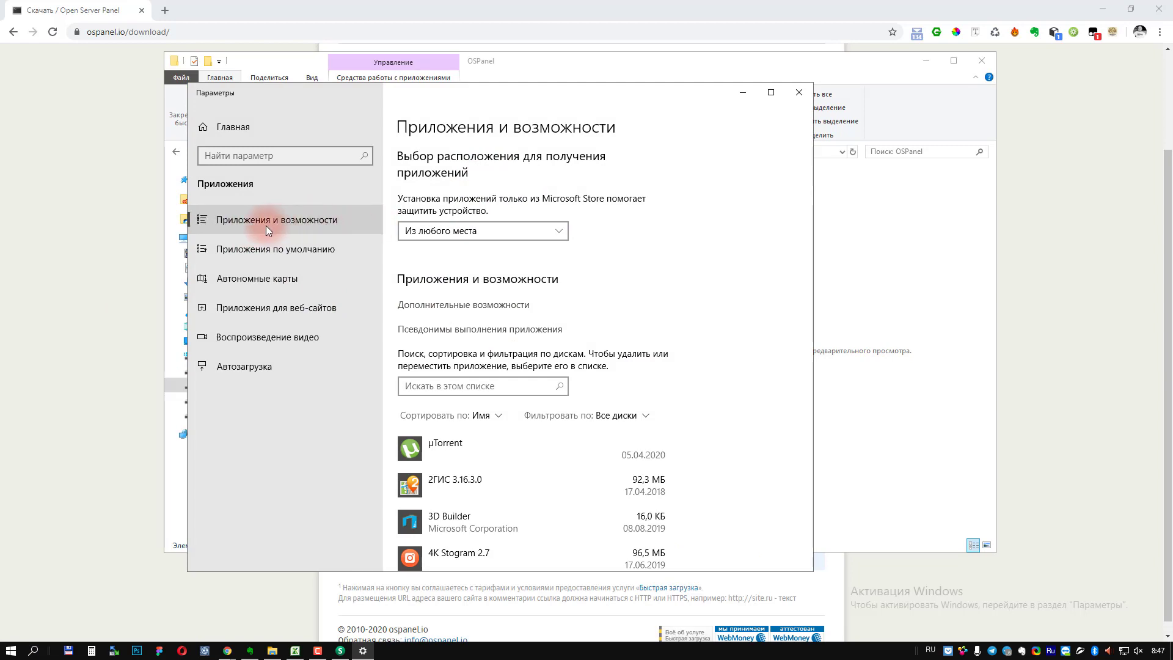
{"action": "left_click", "coordinate": [445, 387]}
{"action": "type", "text": "мшыг"}
{"action": "key", "text": "BackSpace"}
{"action": "key", "text": "BackSpace"}
{"action": "key", "text": "BackSpace"}
{"action": "key", "text": "BackSpace"}
{"action": "key", "text": "alt+shift"}
{"action": "type", "text": "visu"}
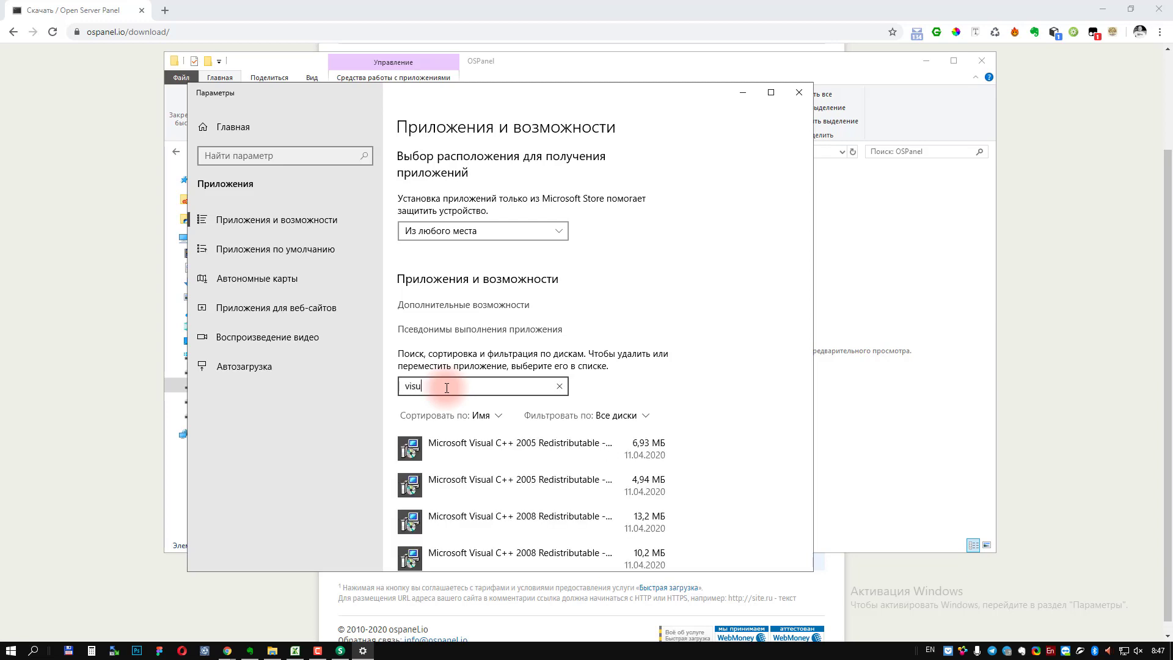
{"action": "scroll", "coordinate": [485, 346], "scroll_direction": "down", "scroll_amount": 4}
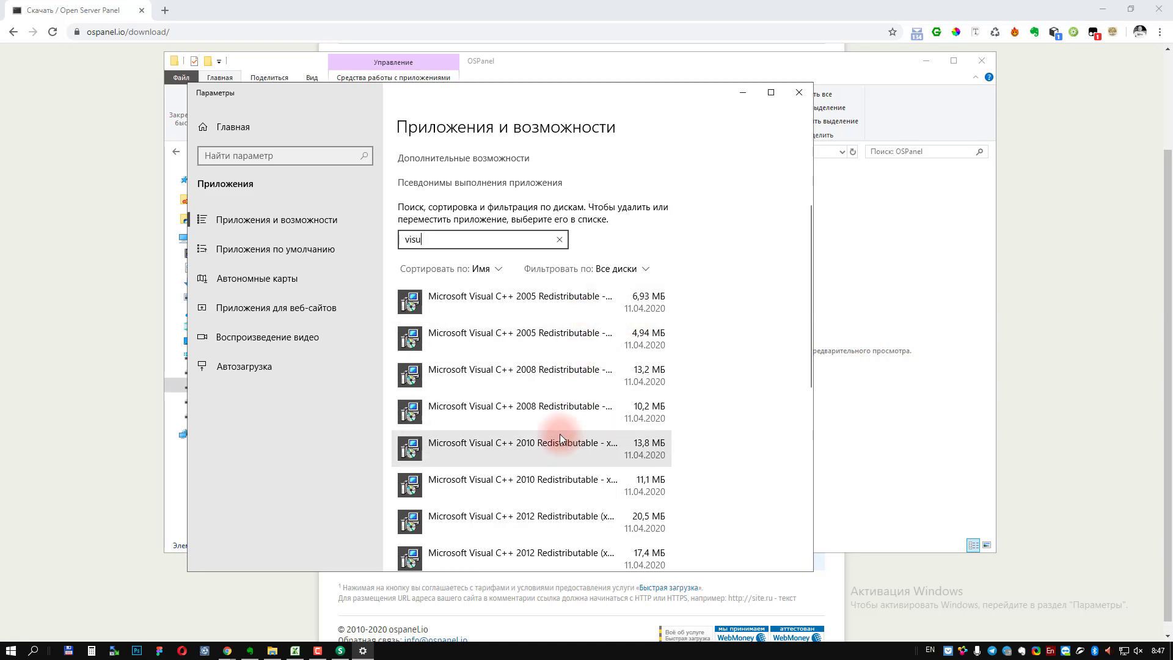
{"action": "scroll", "coordinate": [544, 374], "scroll_direction": "down", "scroll_amount": 3}
{"action": "scroll", "coordinate": [544, 374], "scroll_direction": "up", "scroll_amount": 1}
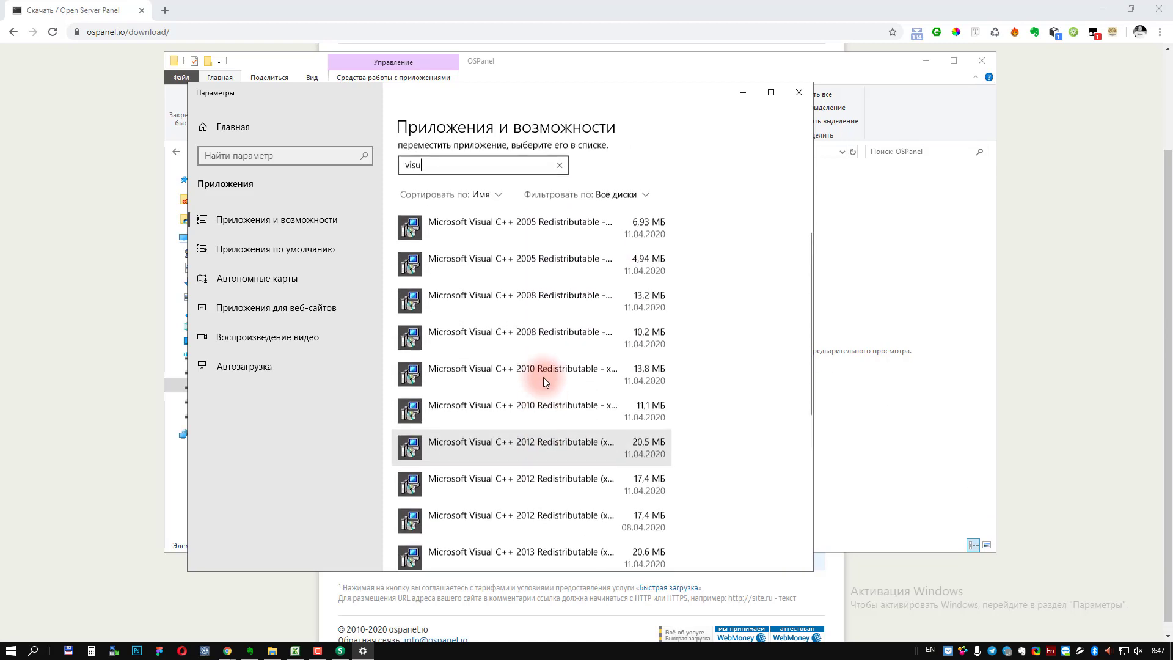
{"action": "scroll", "coordinate": [530, 351], "scroll_direction": "up", "scroll_amount": 2}
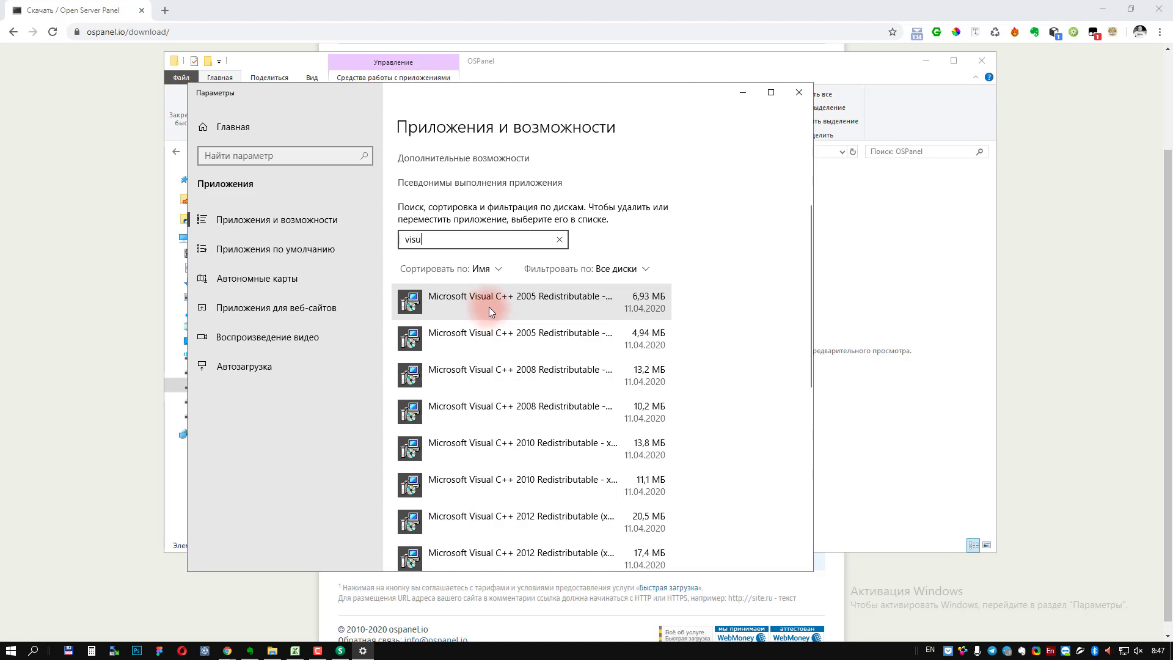
{"action": "left_click", "coordinate": [799, 92]}
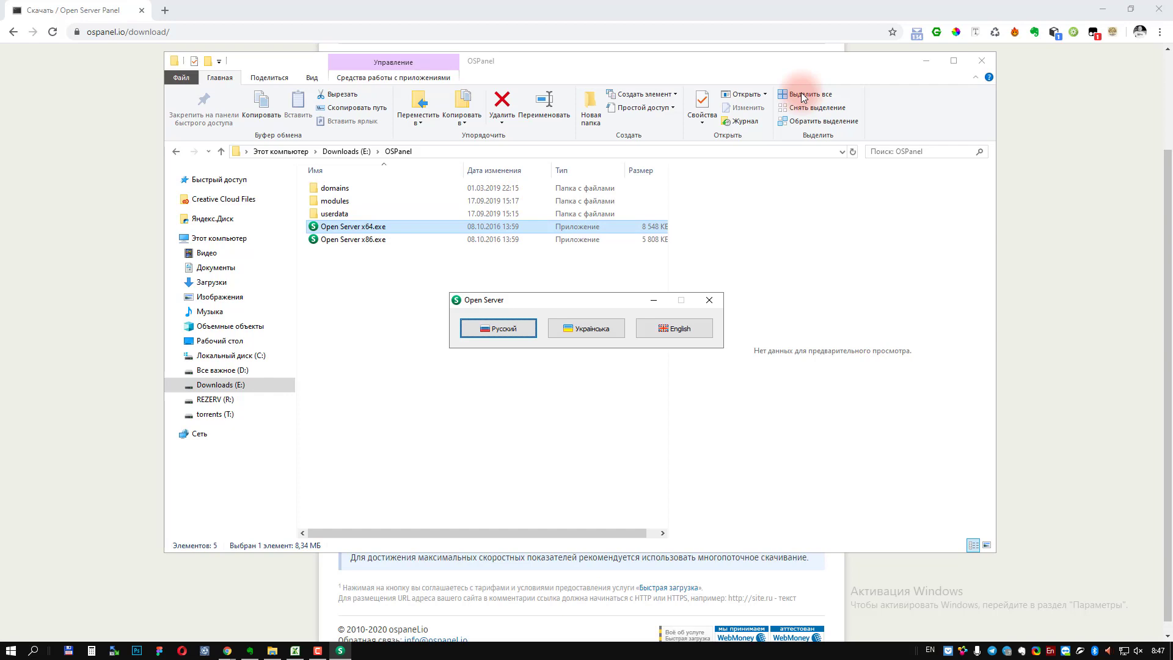
Step: Keep Русский as the interface language and accept the Visual C++ runtime installation prompt
{"action": "key", "text": "Return"}
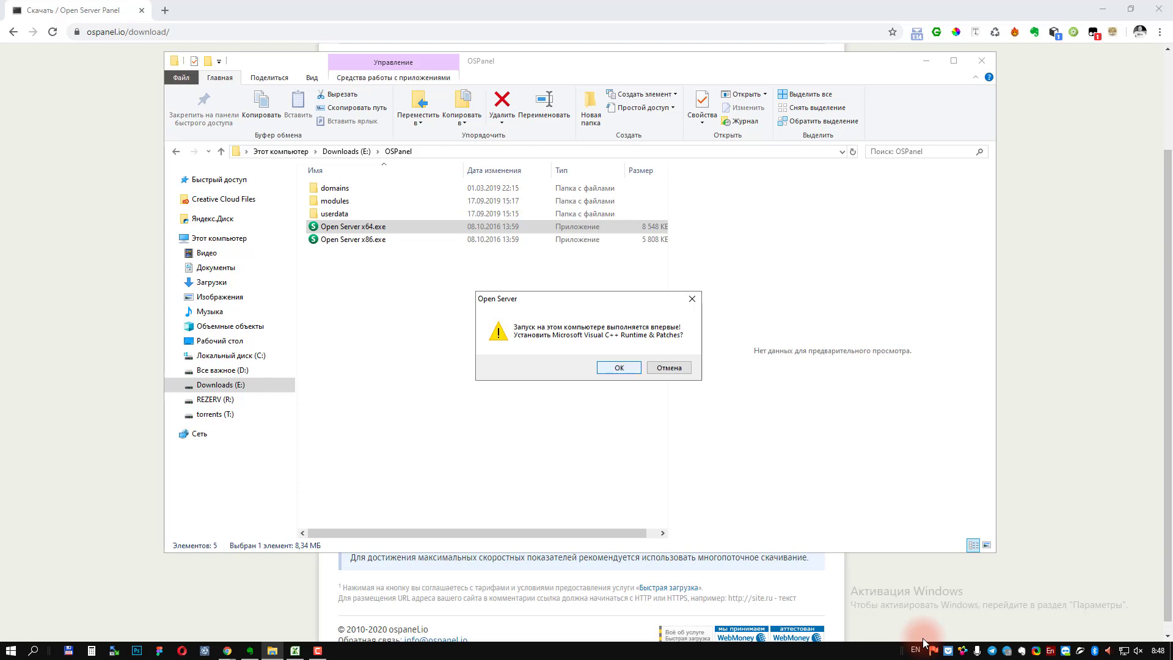
{"action": "key", "text": "Return"}
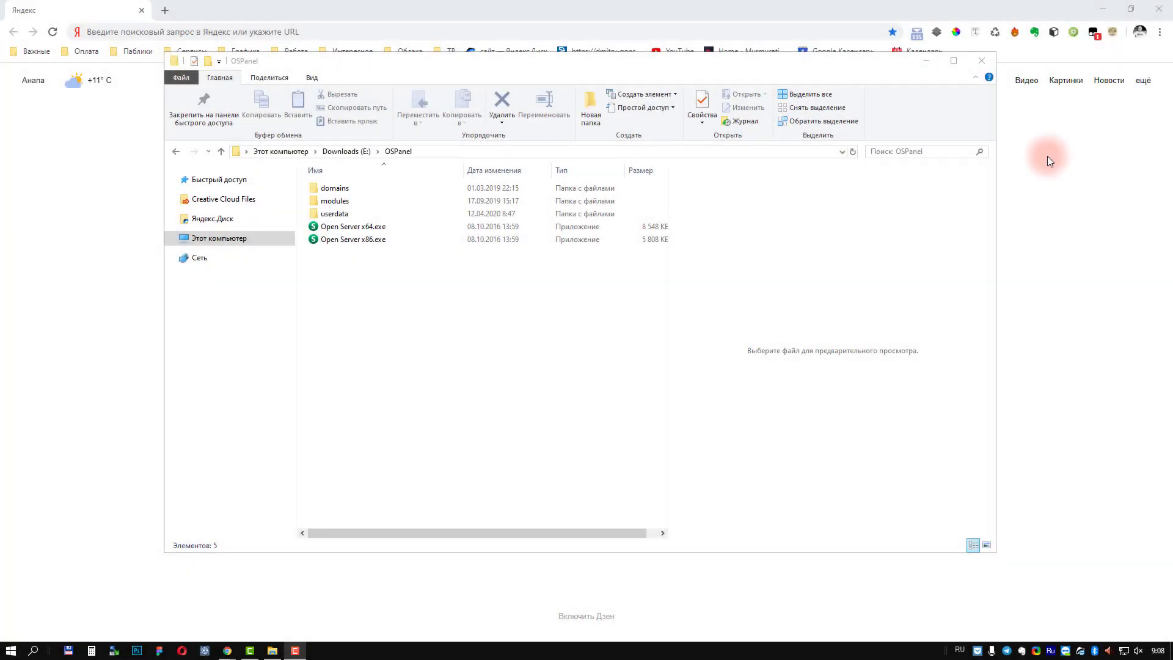
Step: Relaunch Open Server x64.exe as administrator from the OSPanel folder after the reboot
{"action": "left_click", "coordinate": [358, 228]}
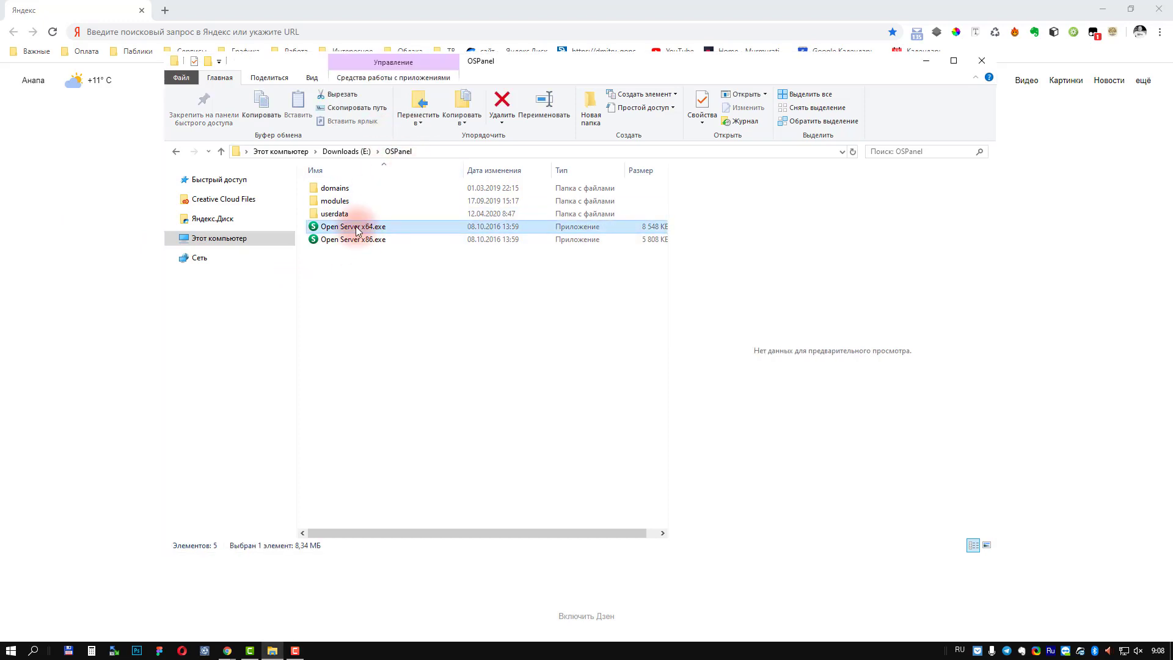
{"action": "right_click", "coordinate": [357, 229]}
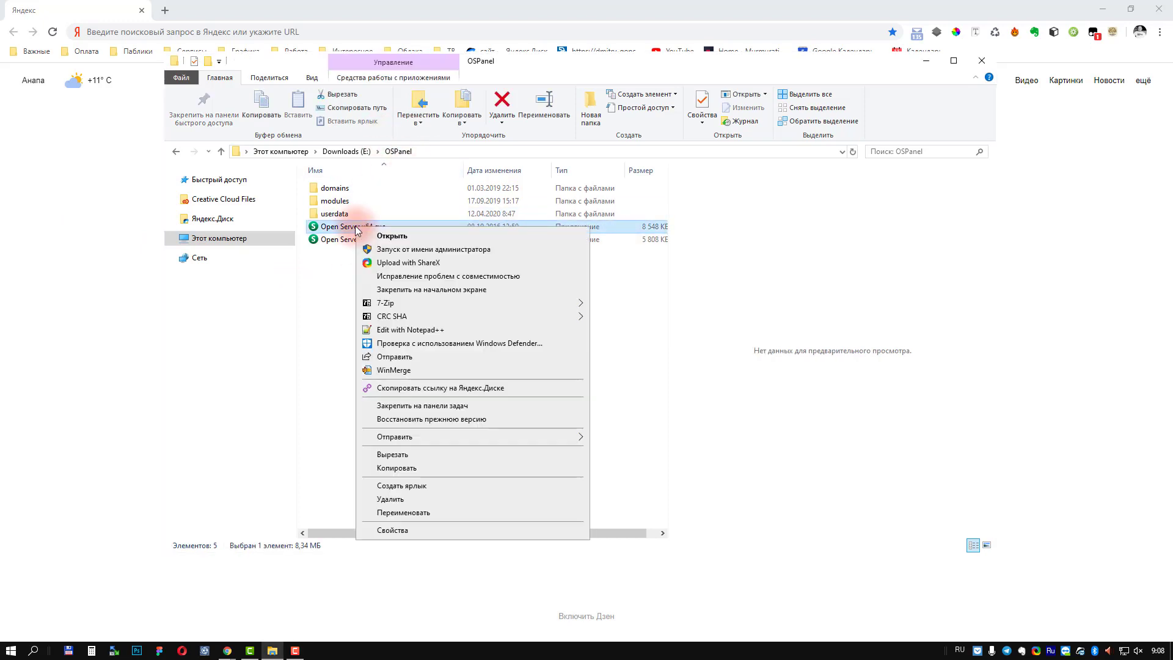
{"action": "left_click", "coordinate": [426, 250]}
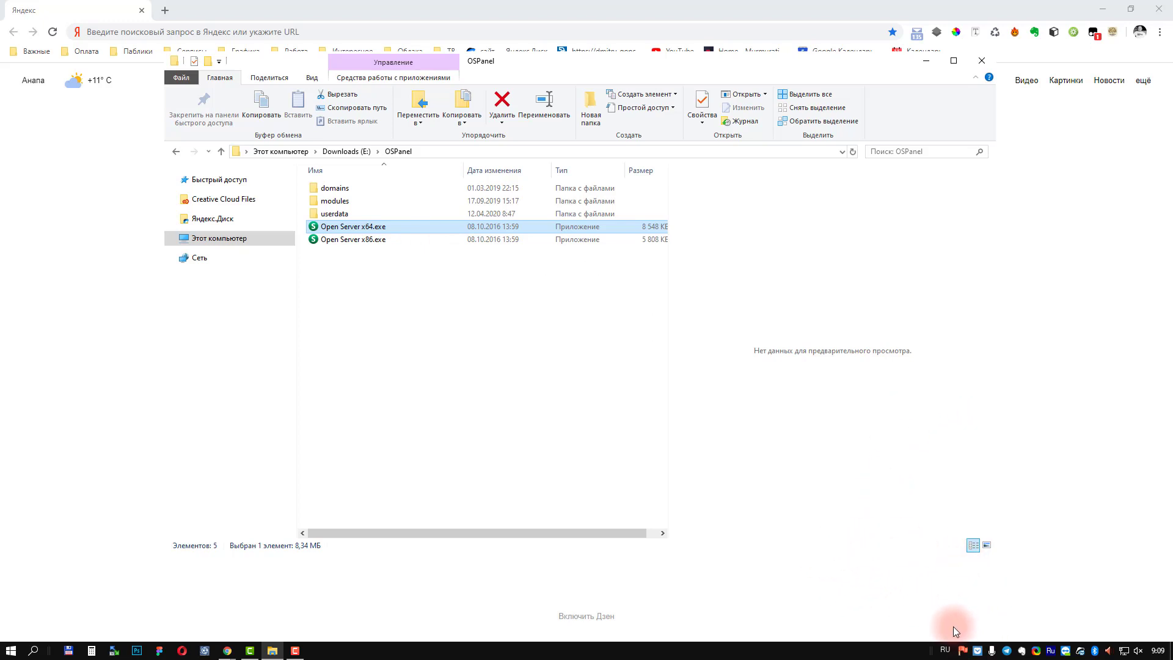
Step: Choose Запустить from the Open Server tray menu to start the local server
{"action": "left_click", "coordinate": [962, 652]}
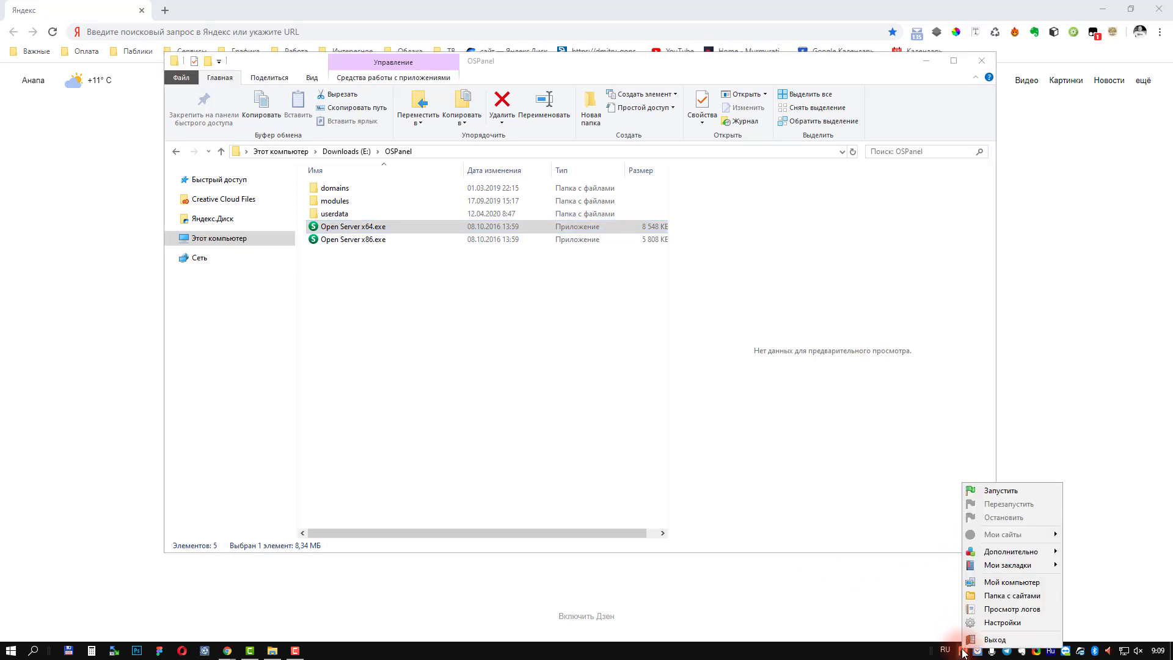
{"action": "key", "text": "Up"}
{"action": "key", "text": "Up"}
{"action": "key", "text": "Up"}
{"action": "key", "text": "Up"}
{"action": "key", "text": "Up"}
{"action": "key", "text": "Up"}
{"action": "key", "text": "Up"}
{"action": "key", "text": "Up"}
{"action": "key", "text": "Up"}
{"action": "key", "text": "Up"}
{"action": "key", "text": "Up"}
{"action": "key", "text": "Down"}
{"action": "key", "text": "Down"}
{"action": "key", "text": "Down"}
{"action": "key", "text": "Down"}
{"action": "key", "text": "Down"}
{"action": "key", "text": "Down"}
{"action": "key", "text": "Down"}
{"action": "key", "text": "Up"}
{"action": "key", "text": "Up"}
{"action": "key", "text": "Up"}
{"action": "key", "text": "Up"}
{"action": "key", "text": "Up"}
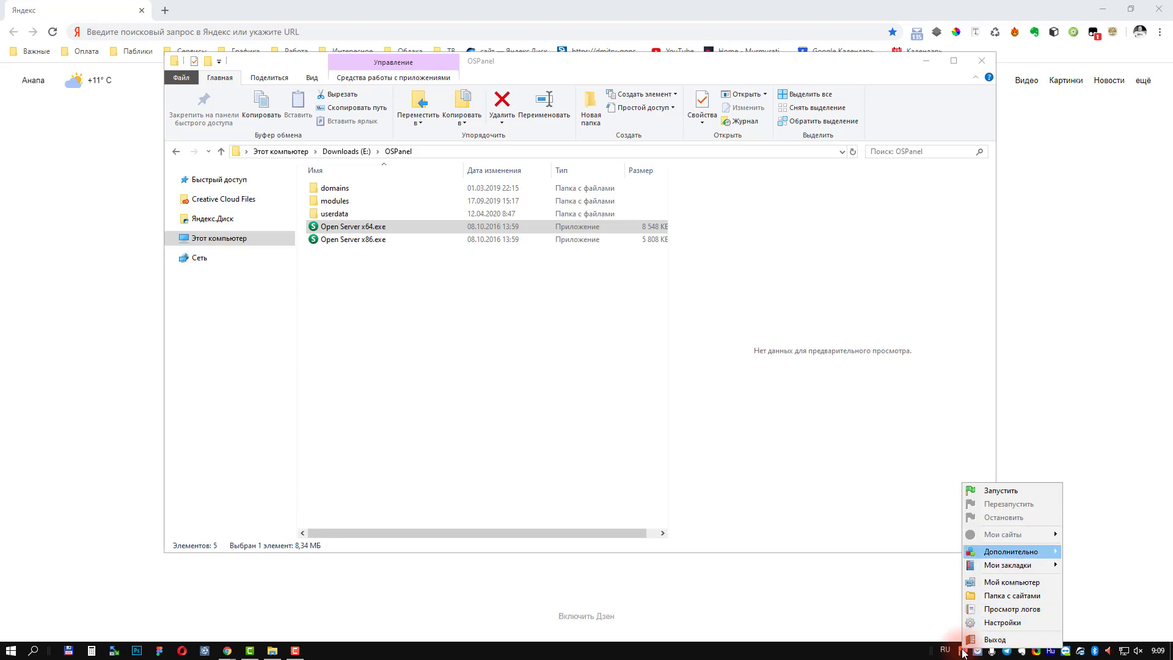
{"action": "key", "text": "Up"}
{"action": "key", "text": "Right"}
{"action": "key", "text": "Up"}
{"action": "key", "text": "Up"}
{"action": "key", "text": "Up"}
{"action": "key", "text": "Up"}
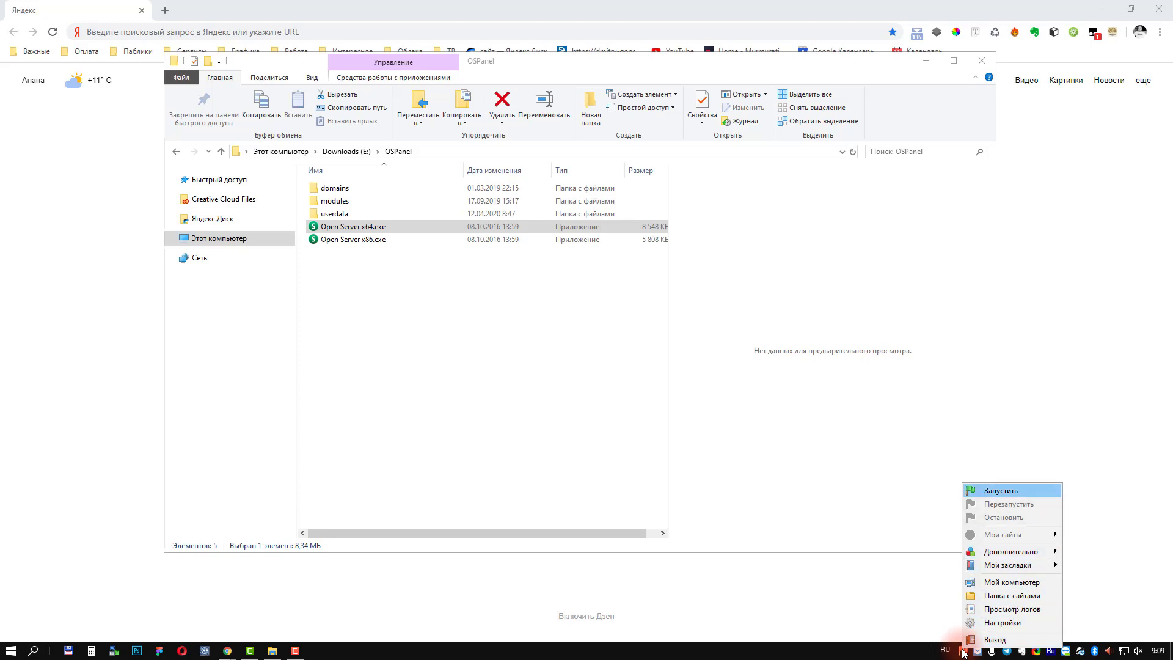
{"action": "key", "text": "Return"}
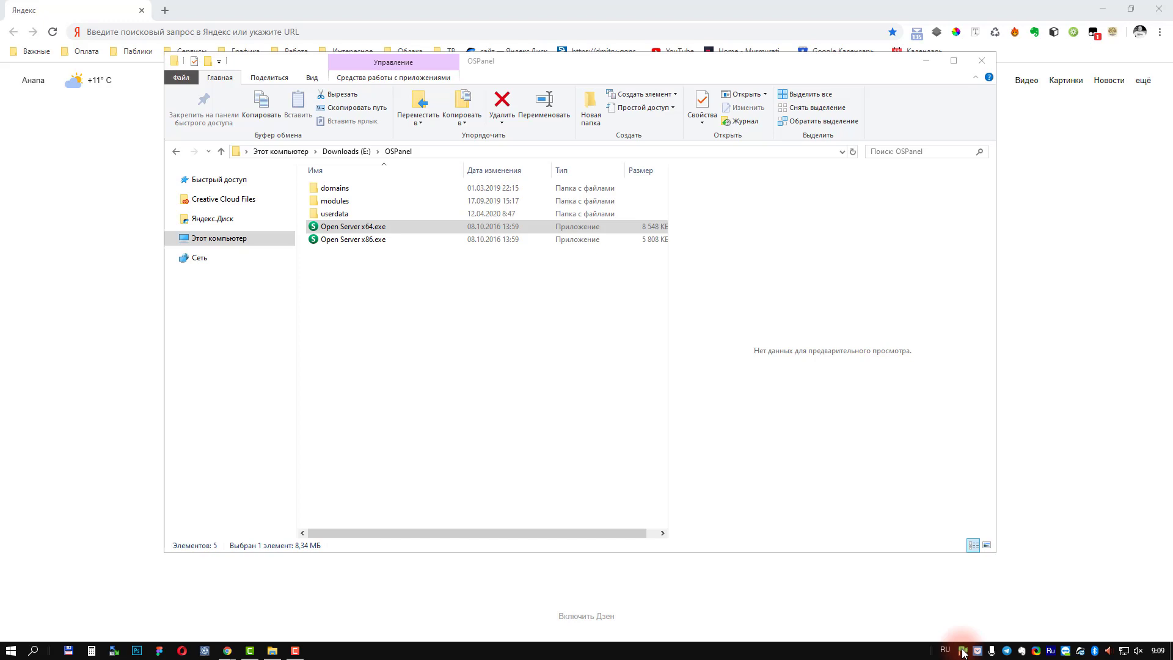
{"action": "left_click", "coordinate": [108, 91]}
Step: Switch the keyboard layout to English and go to localhost in Chrome
{"action": "left_click", "coordinate": [215, 31]}
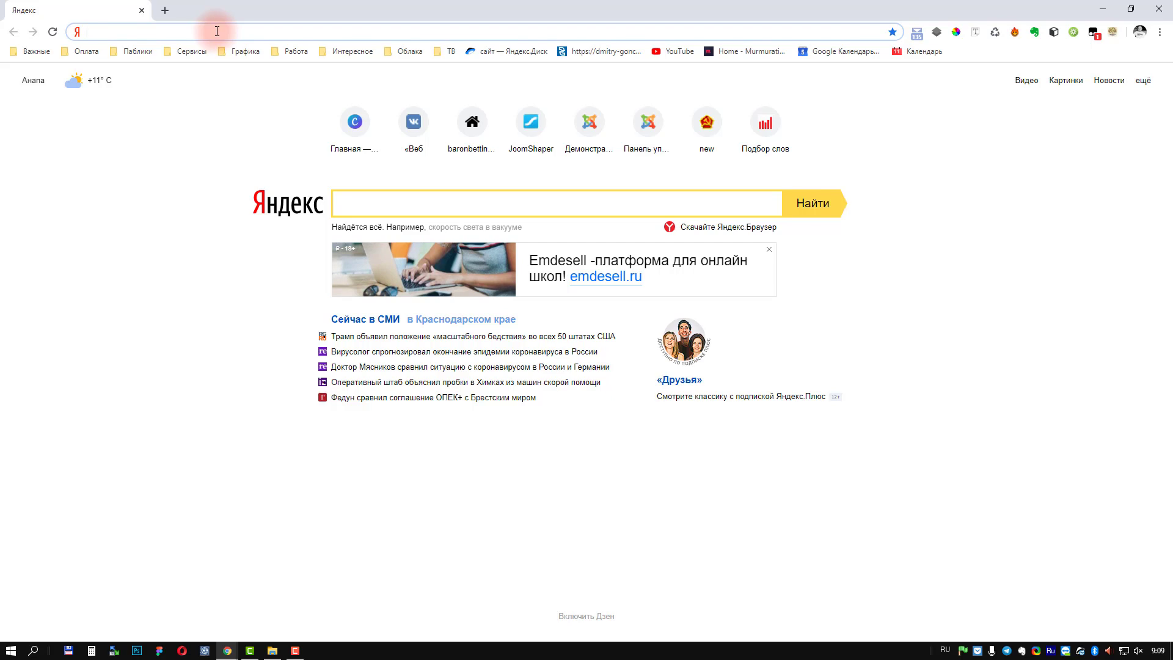
{"action": "key", "text": "alt+shift"}
{"action": "type", "text": "local"}
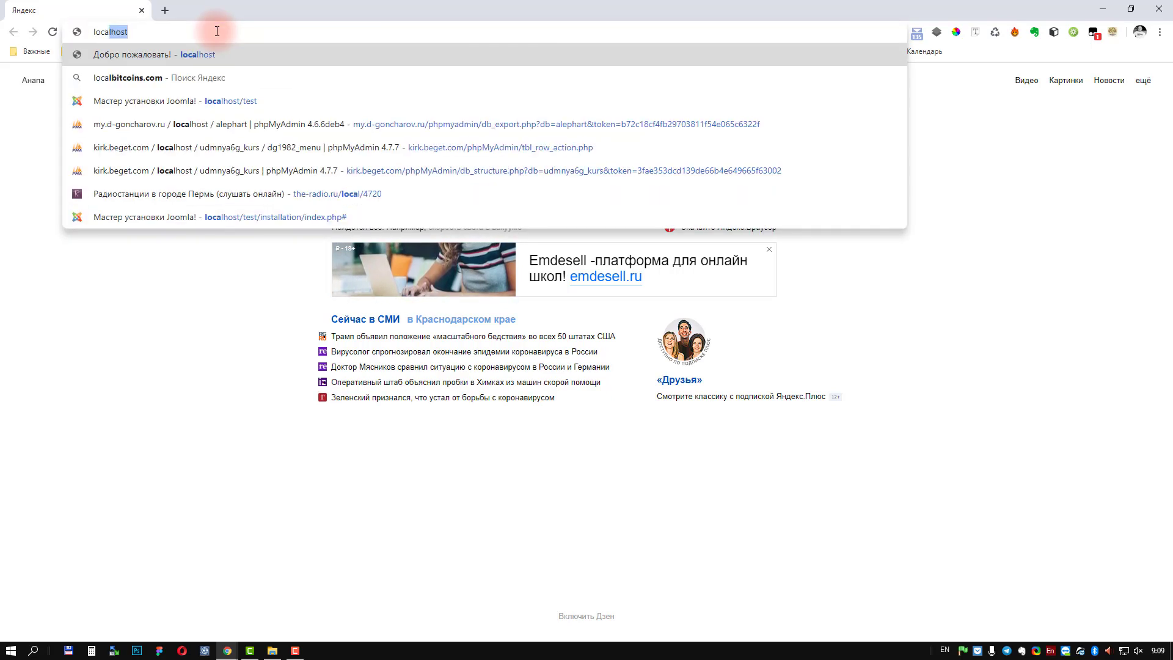
{"action": "type", "text": "host"}
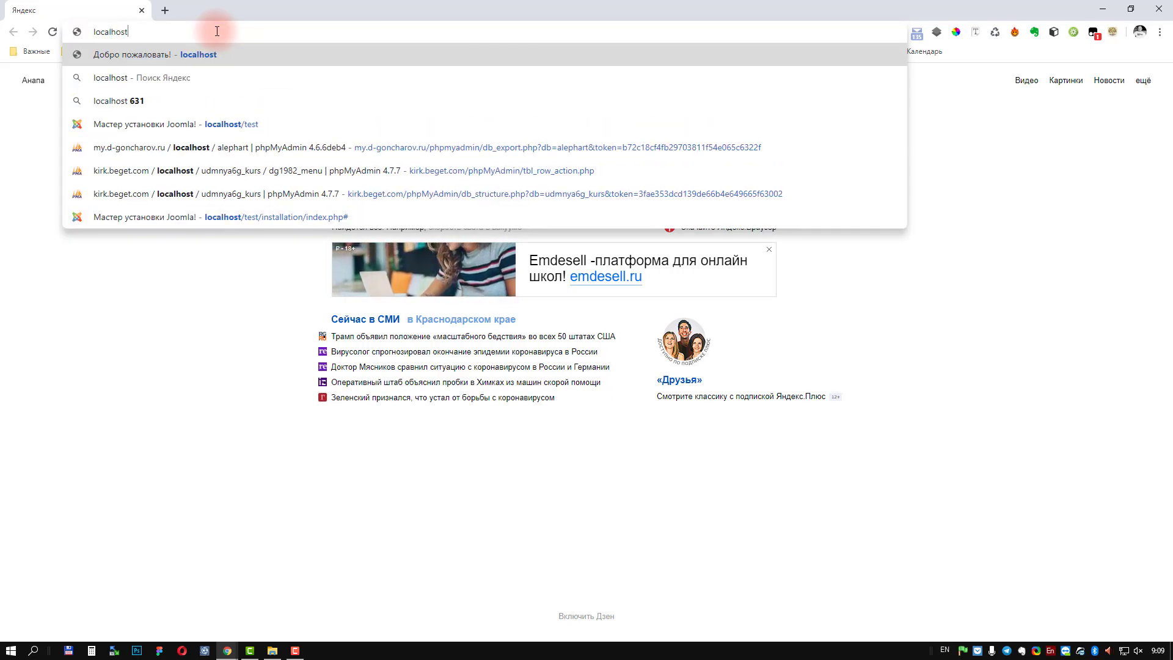
{"action": "key", "text": "Return"}
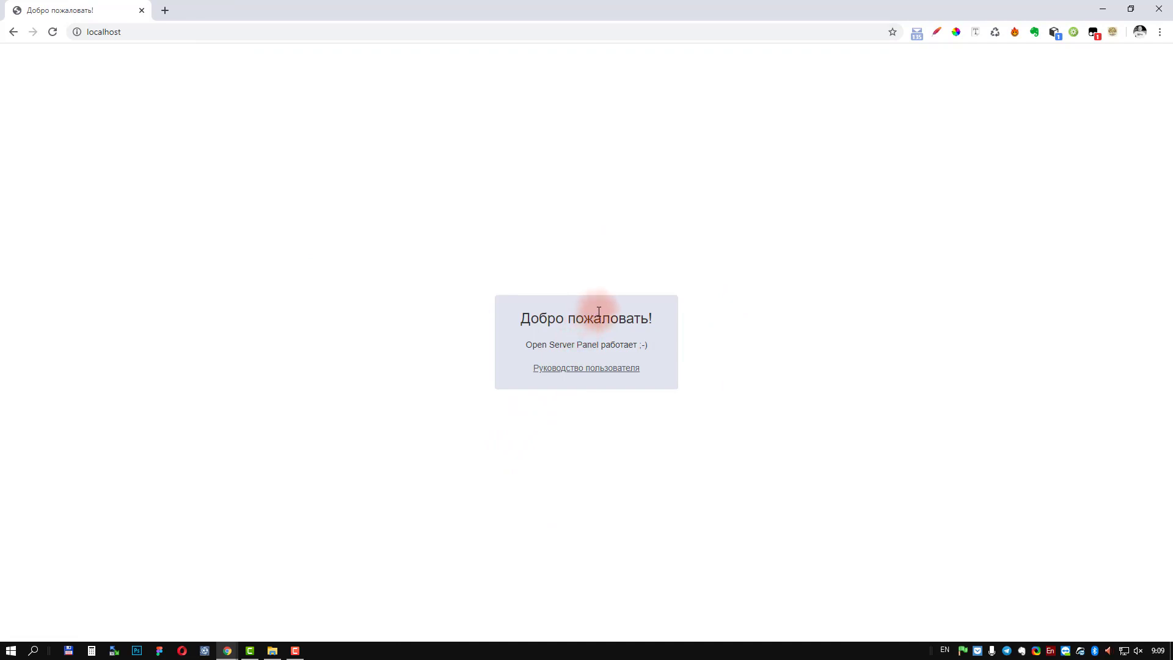
Step: Check Open Server's Дополнительно and Мои сайты menus, which list only localhost, then return to OSPanel
{"action": "left_click", "coordinate": [963, 650]}
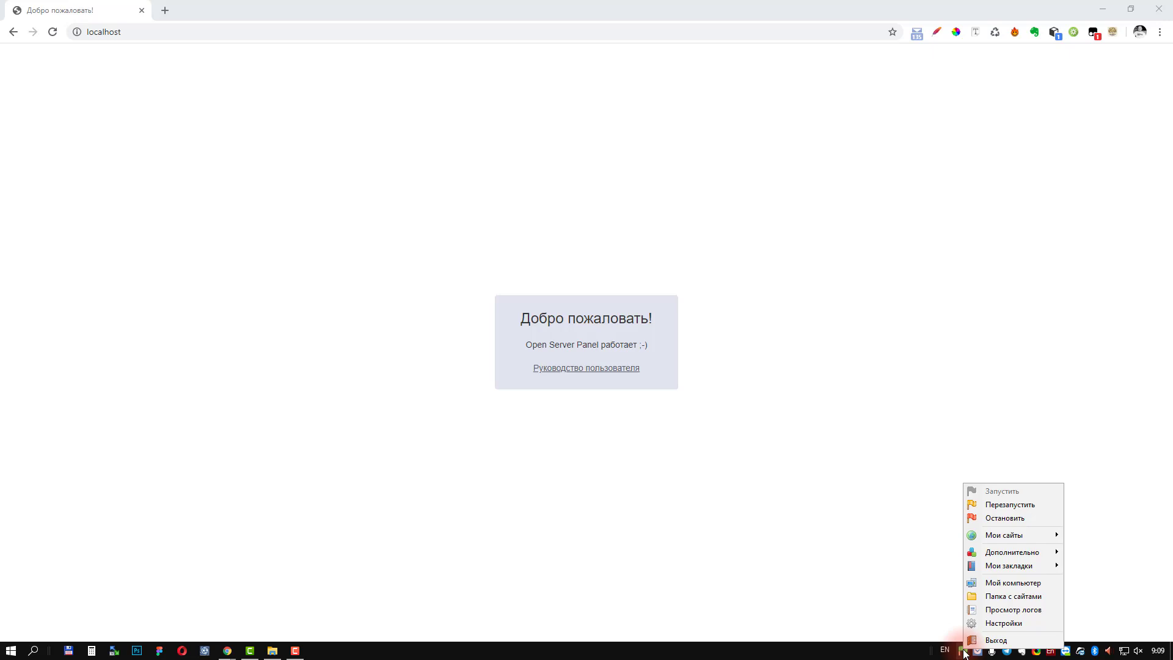
{"action": "mouse_move", "coordinate": [1003, 535]}
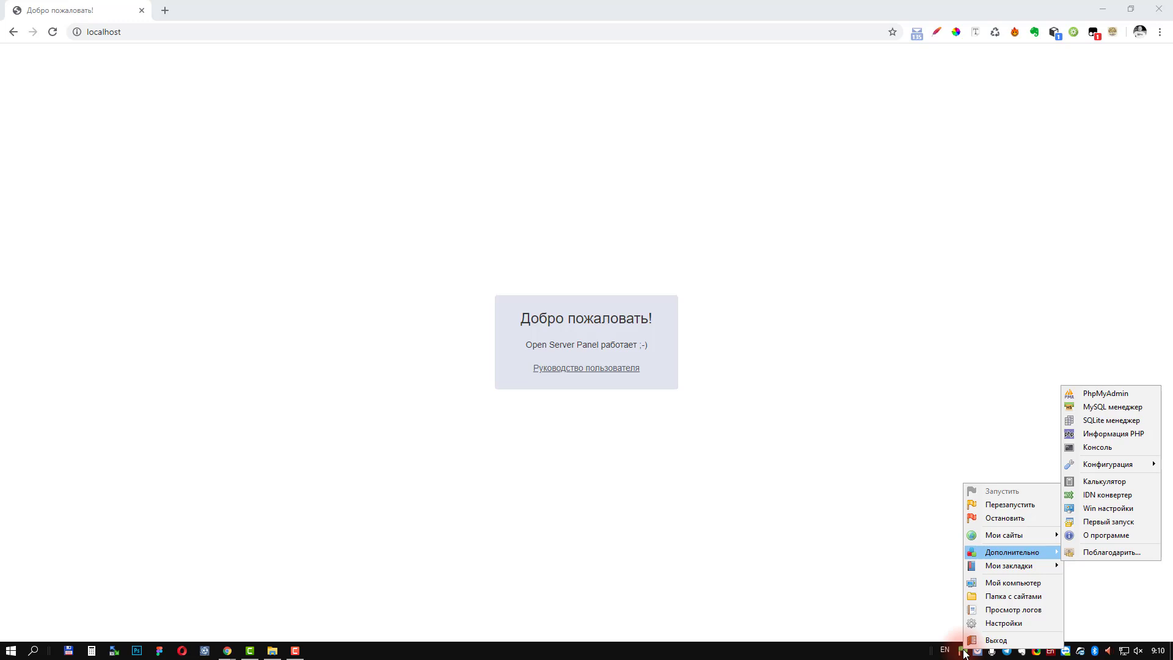
{"action": "key", "text": "Up"}
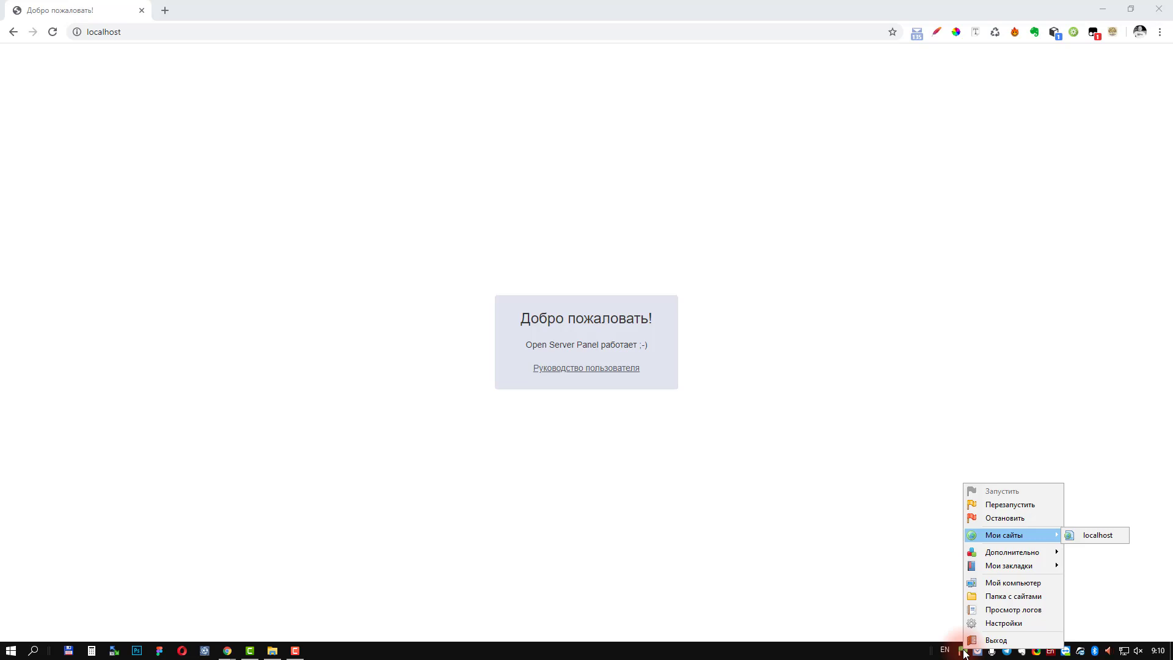
{"action": "left_click", "coordinate": [272, 650]}
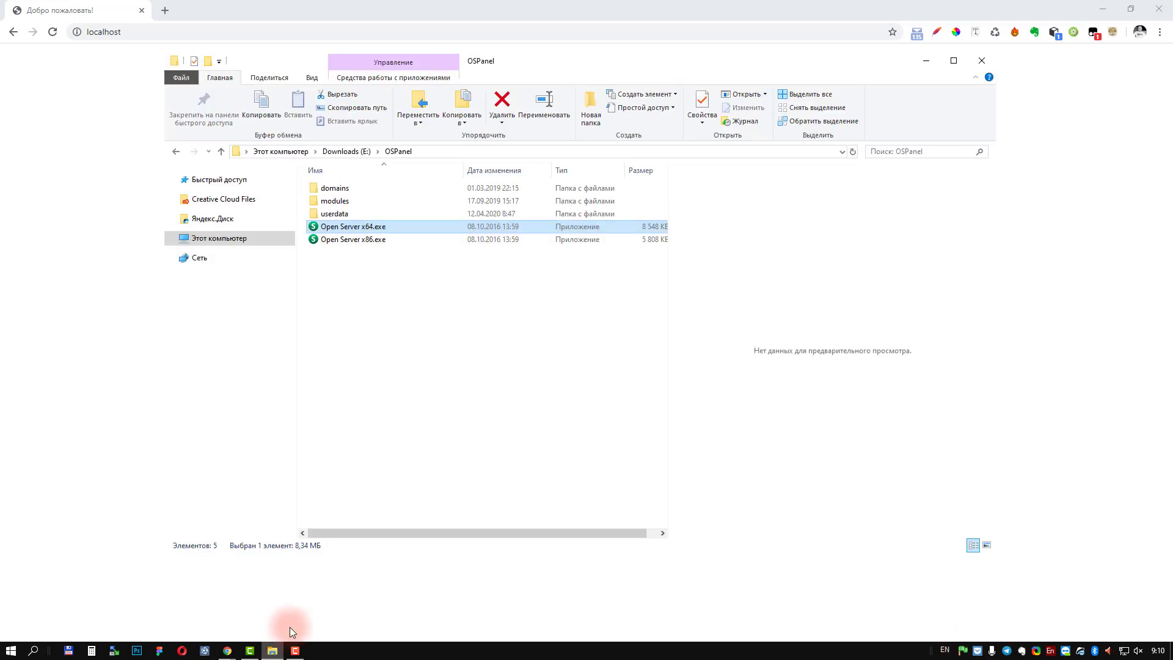
Step: Open domains\localhost, containing .htaccess and index.php, and compare it with the localhost welcome page
{"action": "double_click", "coordinate": [339, 191]}
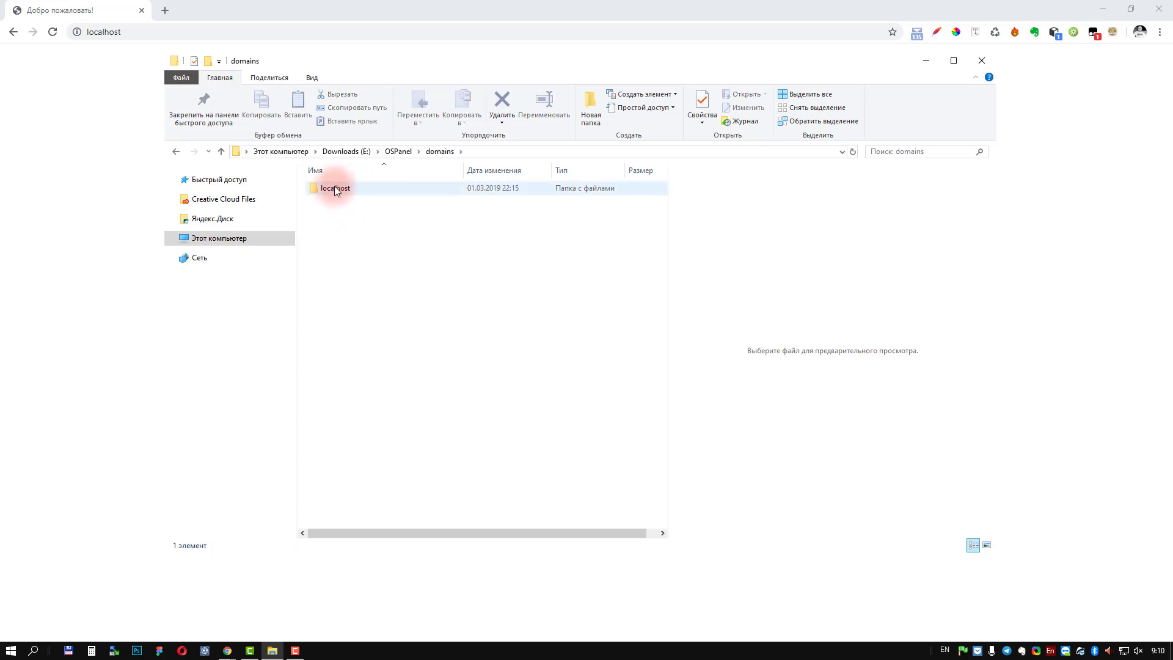
{"action": "double_click", "coordinate": [336, 190]}
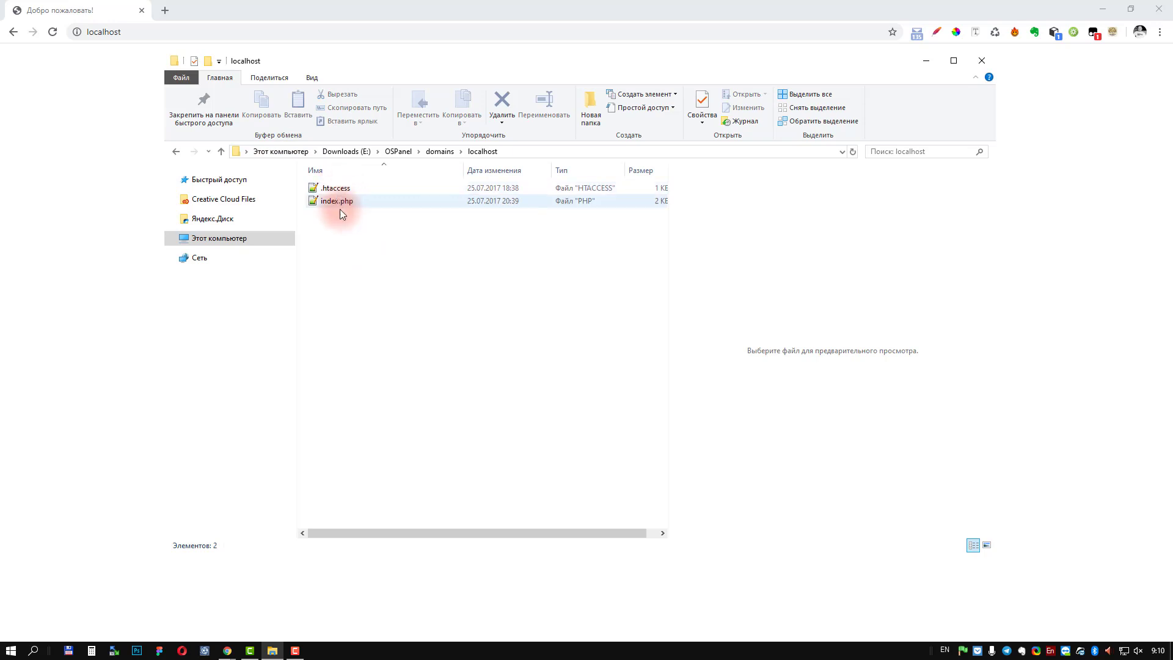
{"action": "left_click_drag", "start_coordinate": [292, 61], "coordinate": [496, 63]}
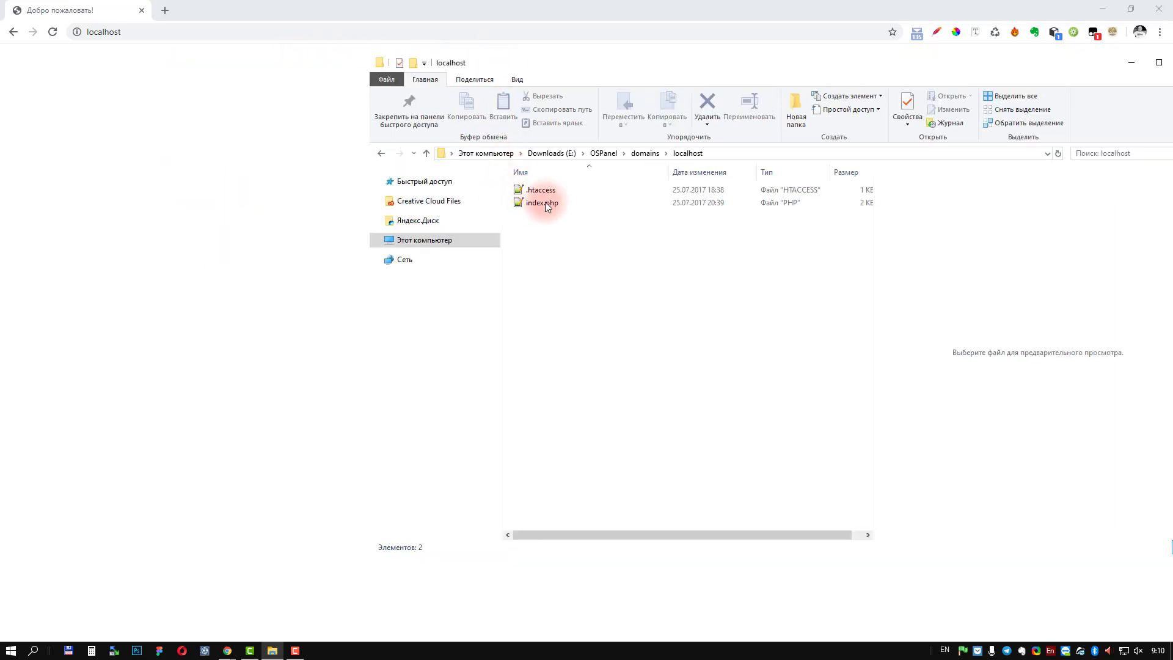
{"action": "left_click", "coordinate": [226, 208]}
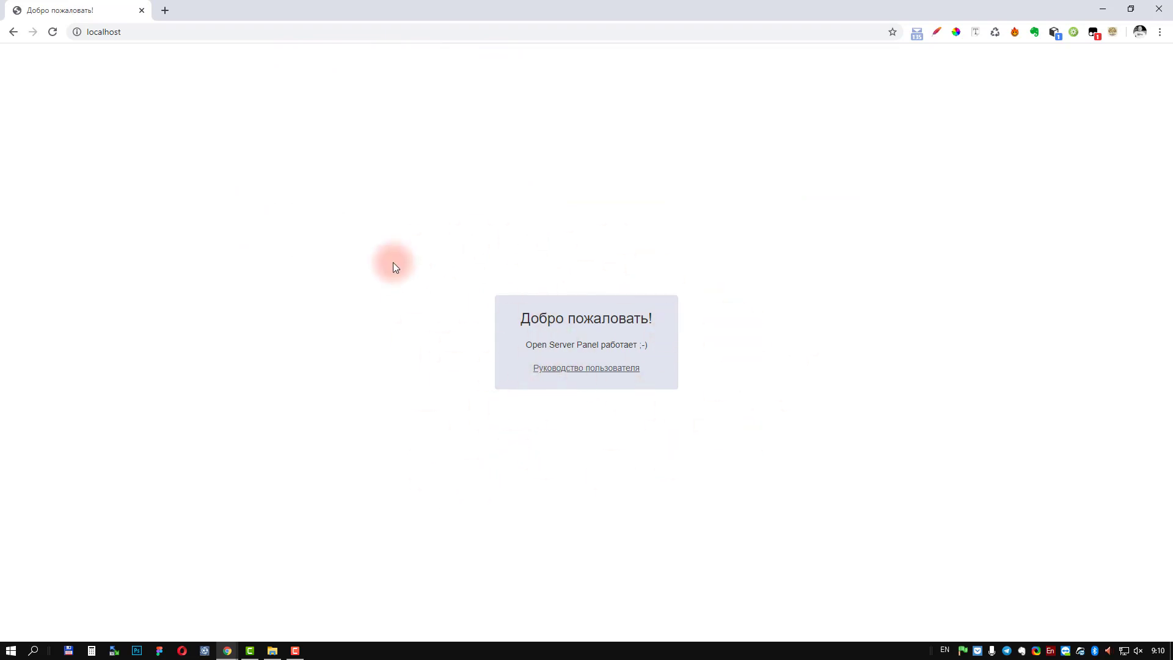
{"action": "left_click", "coordinate": [273, 650]}
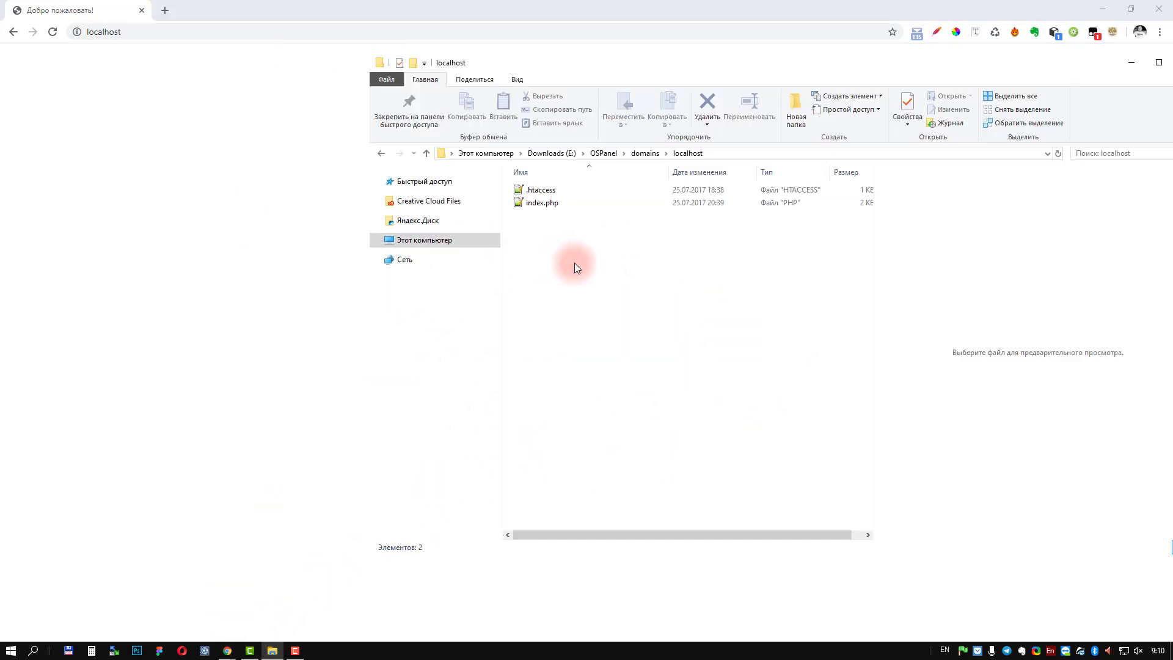
{"action": "left_click_drag", "start_coordinate": [630, 64], "coordinate": [479, 55]}
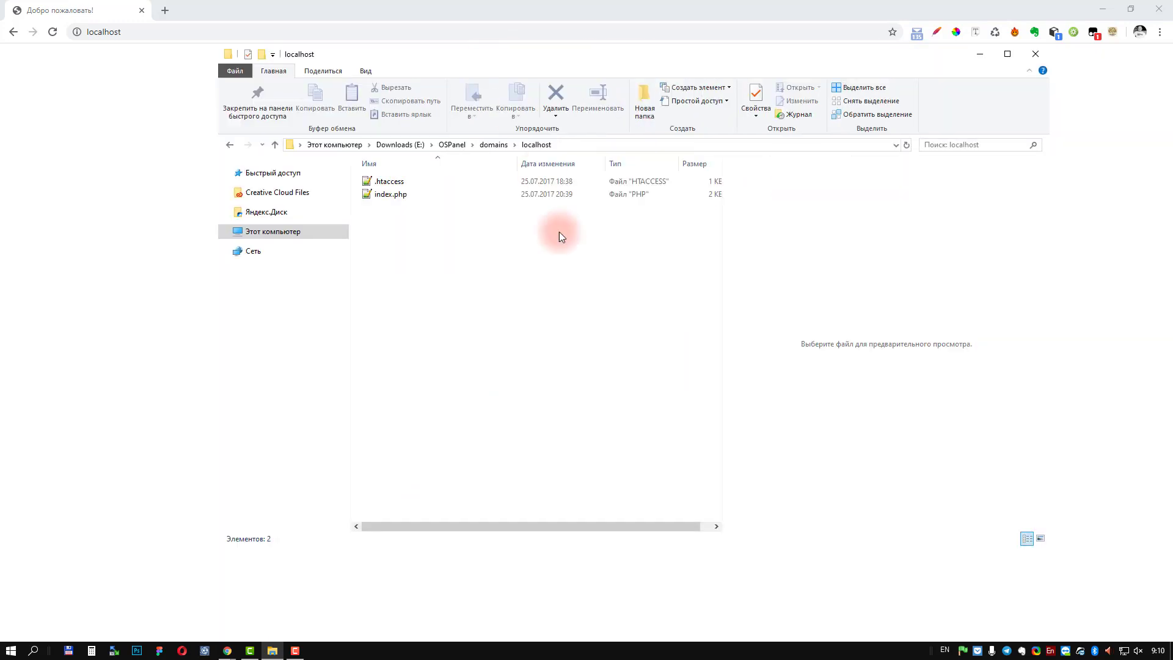
Step: Create a new folder named demosite inside localhost and open it
{"action": "right_click", "coordinate": [439, 257]}
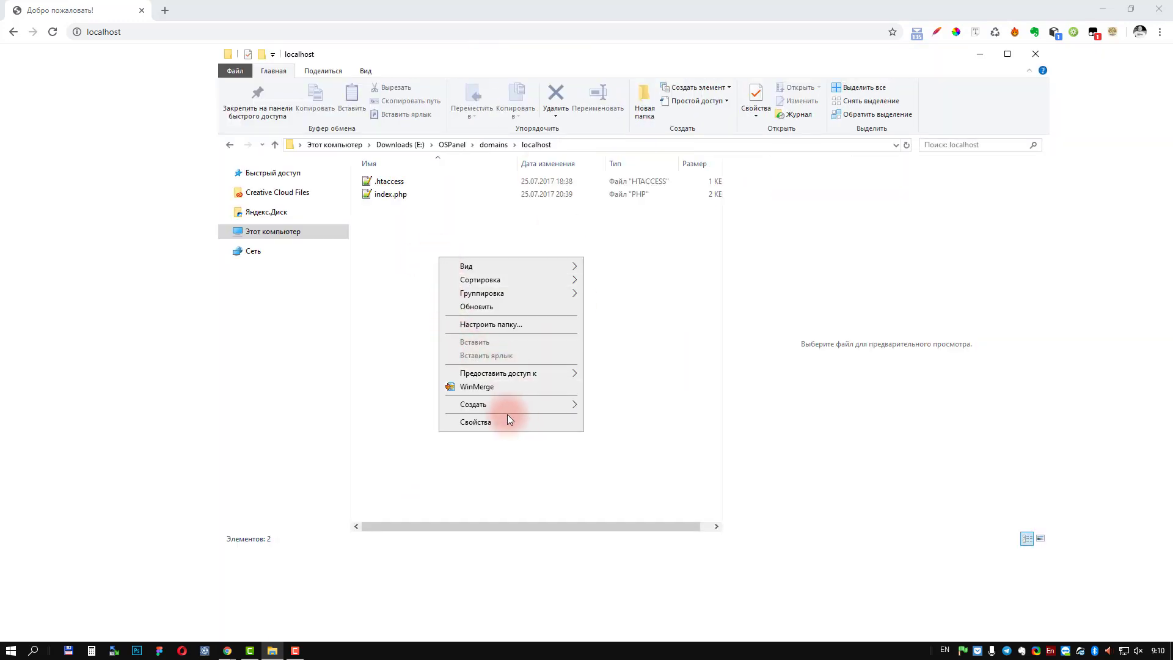
{"action": "mouse_move", "coordinate": [489, 408]}
{"action": "left_click", "coordinate": [612, 406]}
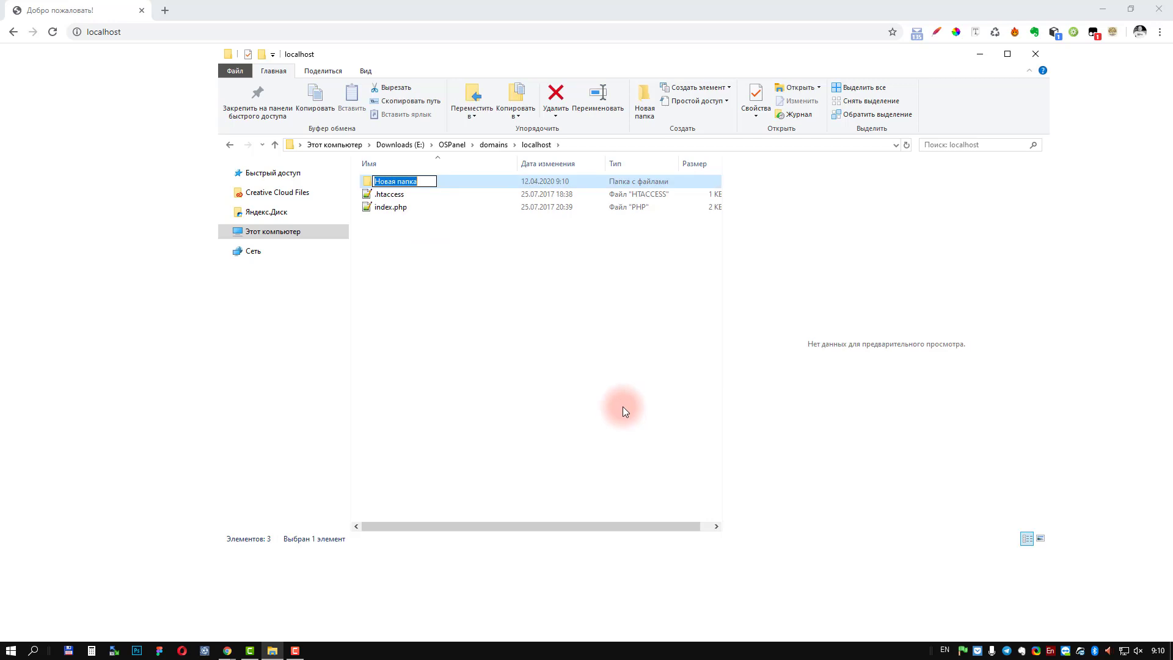
{"action": "type", "text": "demosite"}
{"action": "key", "text": "Return"}
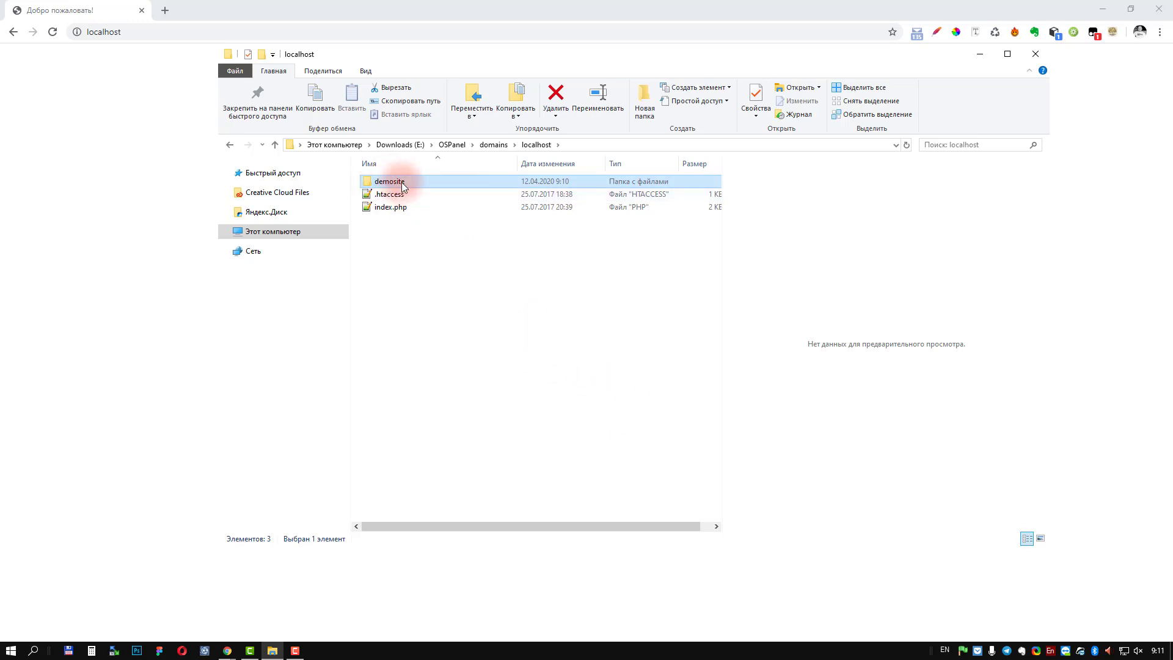
{"action": "double_click", "coordinate": [401, 183]}
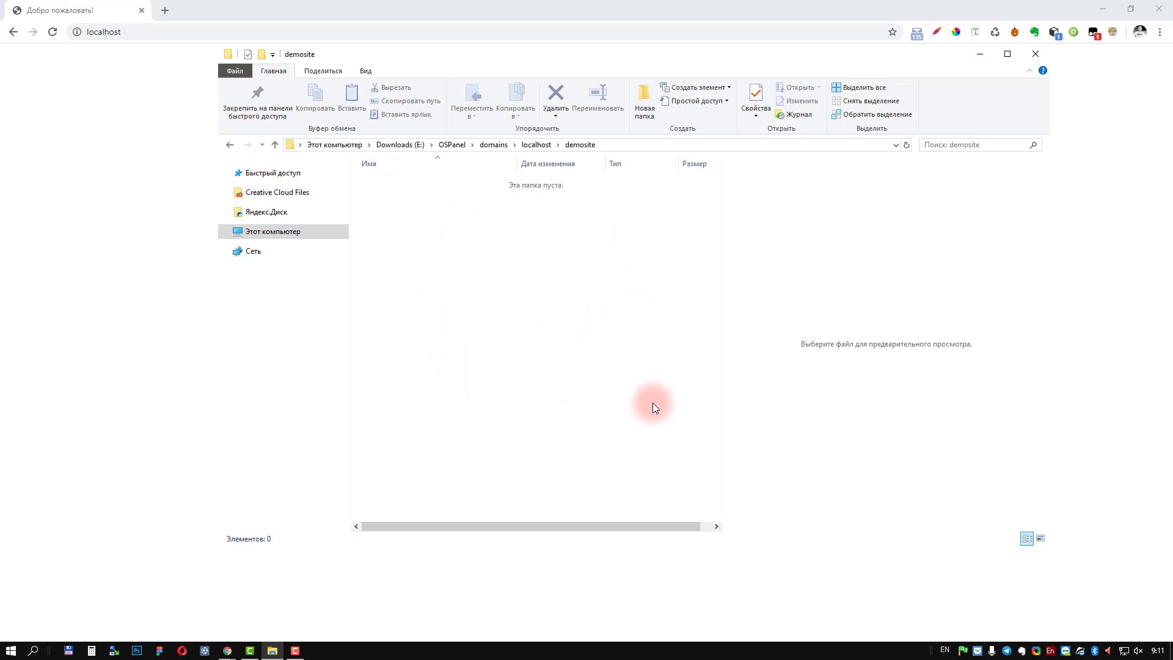
Step: Open the Downloads (E:) drive in a second File Explorer window
{"action": "key", "text": "super+e"}
{"action": "left_click", "coordinate": [448, 390]}
{"action": "double_click", "coordinate": [449, 390]}
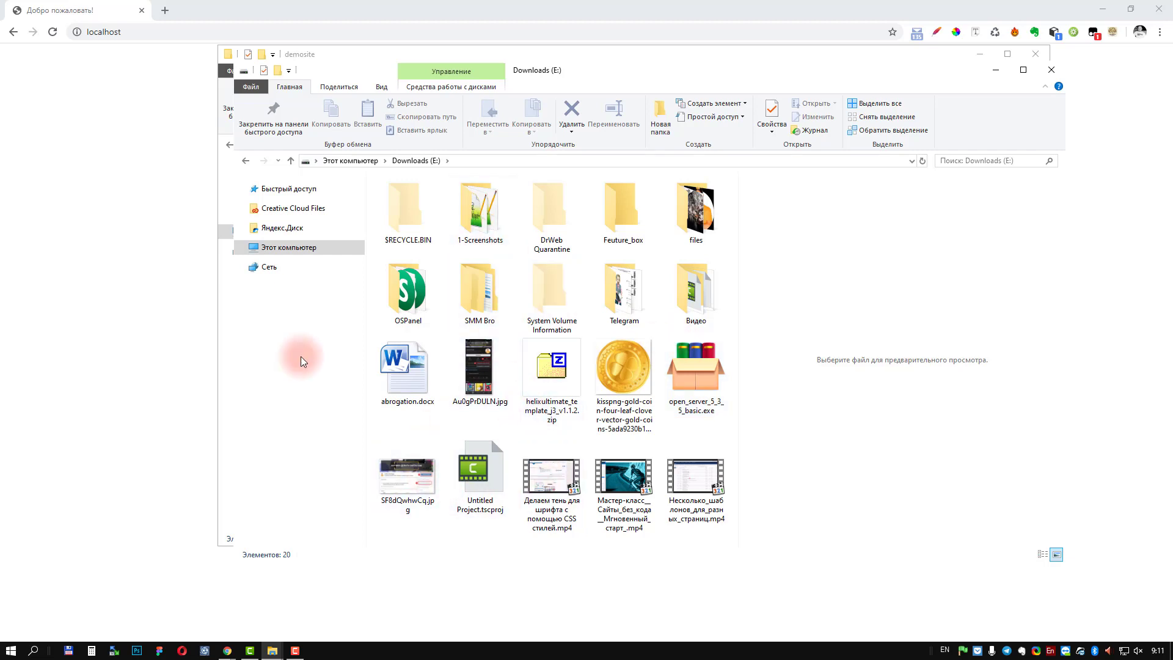
Step: Go to joomla.org in a new tab and download the Joomla 3.9.16 full package
{"action": "left_click", "coordinate": [107, 91]}
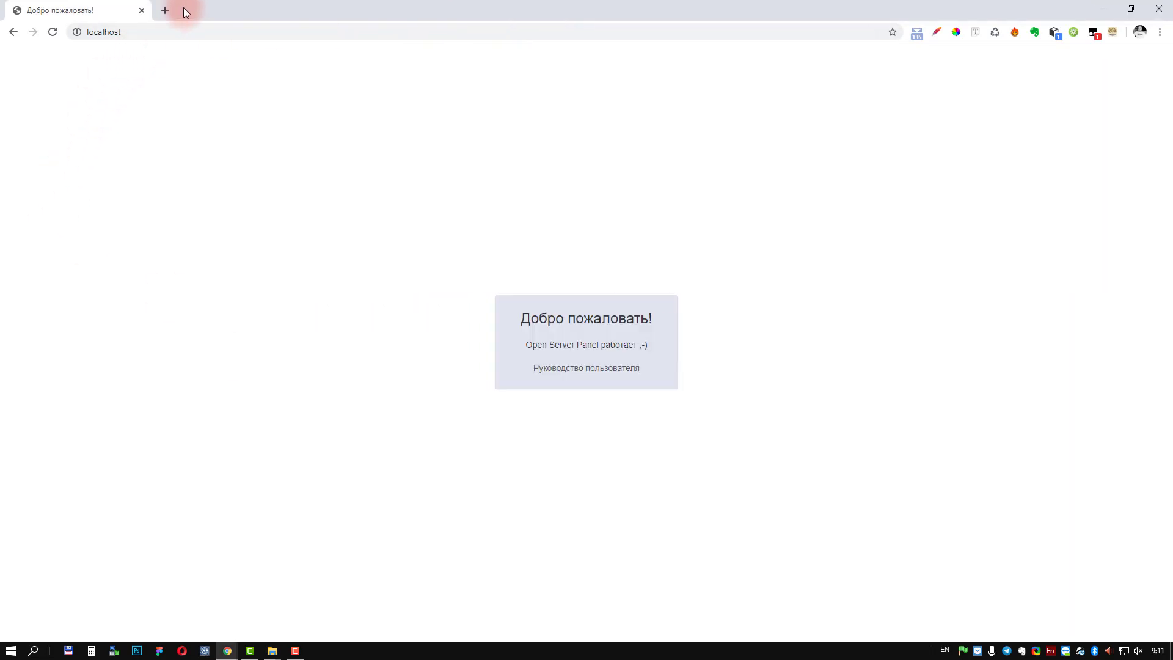
{"action": "left_click", "coordinate": [162, 11]}
{"action": "type", "text": "joom"}
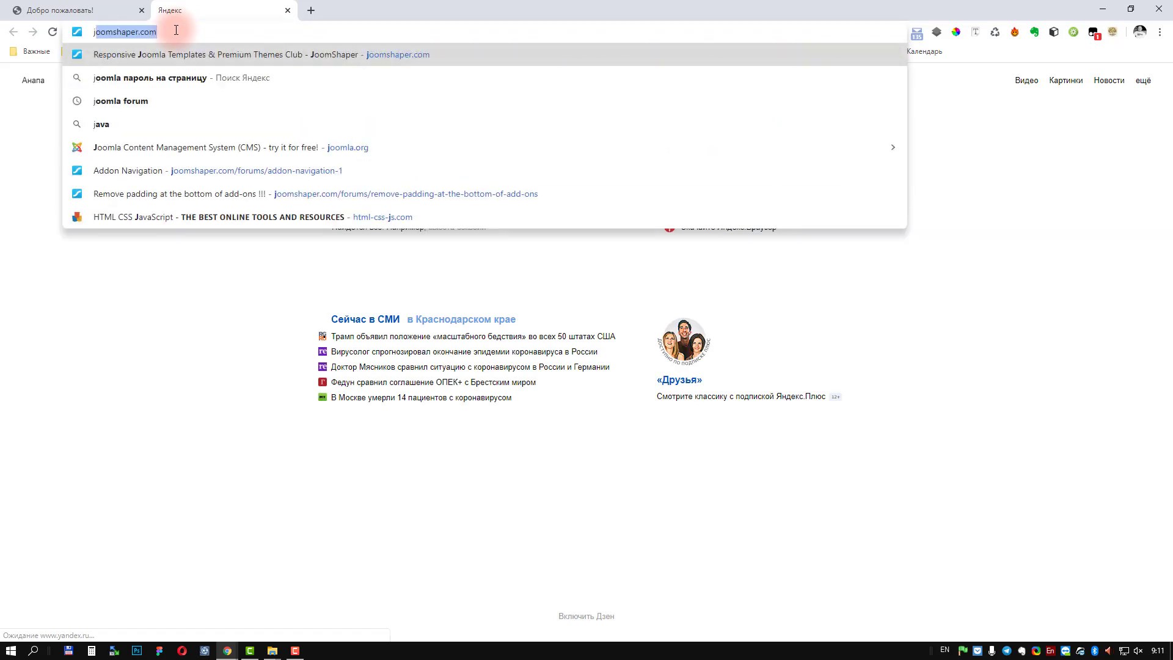
{"action": "type", "text": "la.org"}
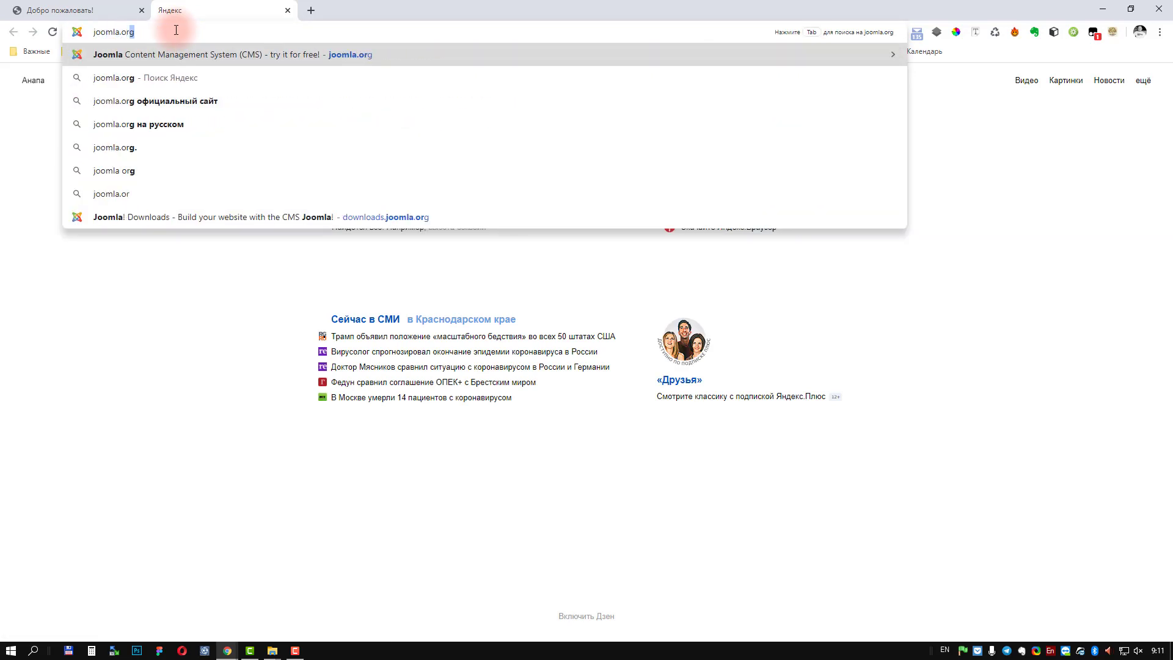
{"action": "key", "text": "Return"}
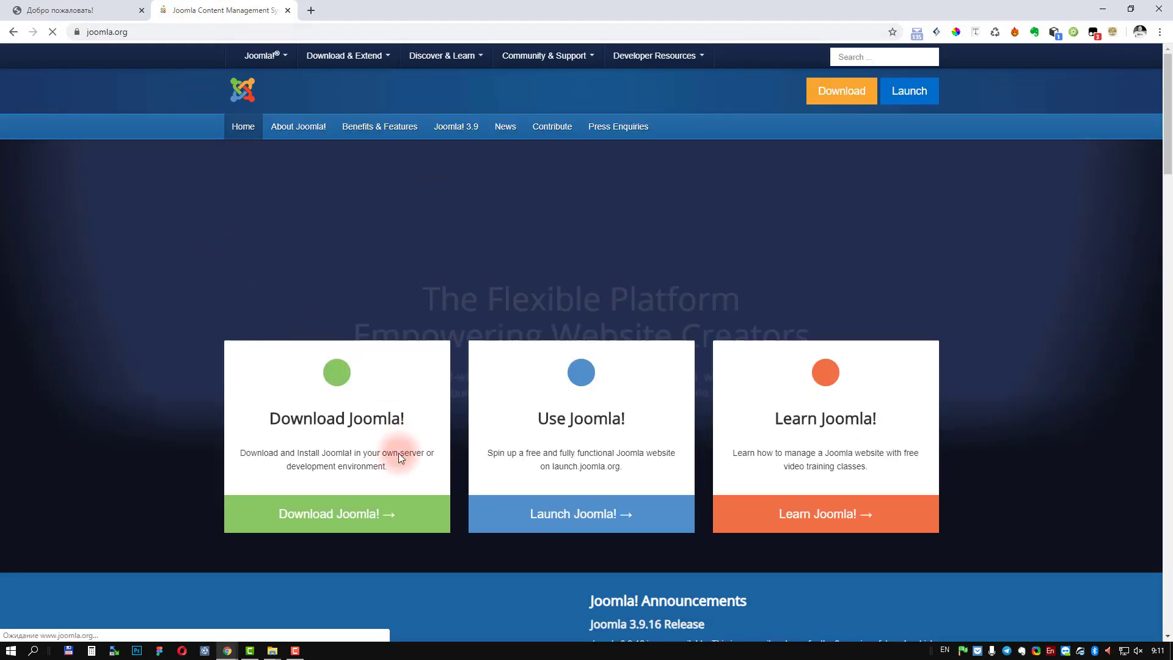
{"action": "left_click", "coordinate": [360, 510]}
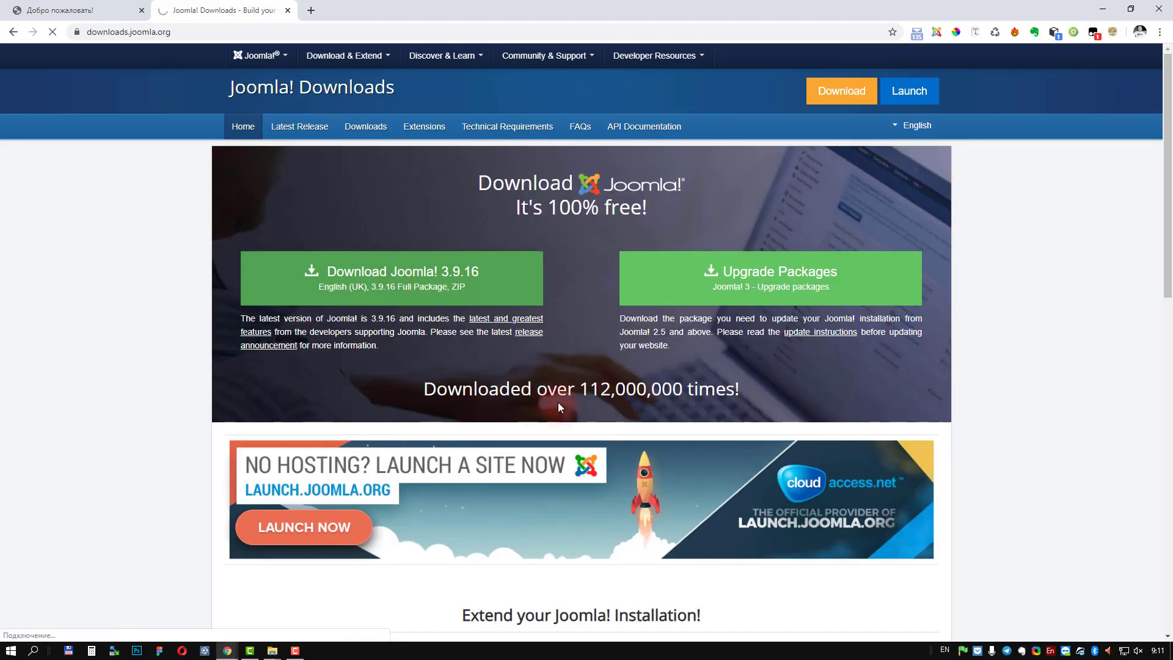
Step: Return to the localhost tab and bring the demosite folder window forward
{"action": "left_click", "coordinate": [75, 12]}
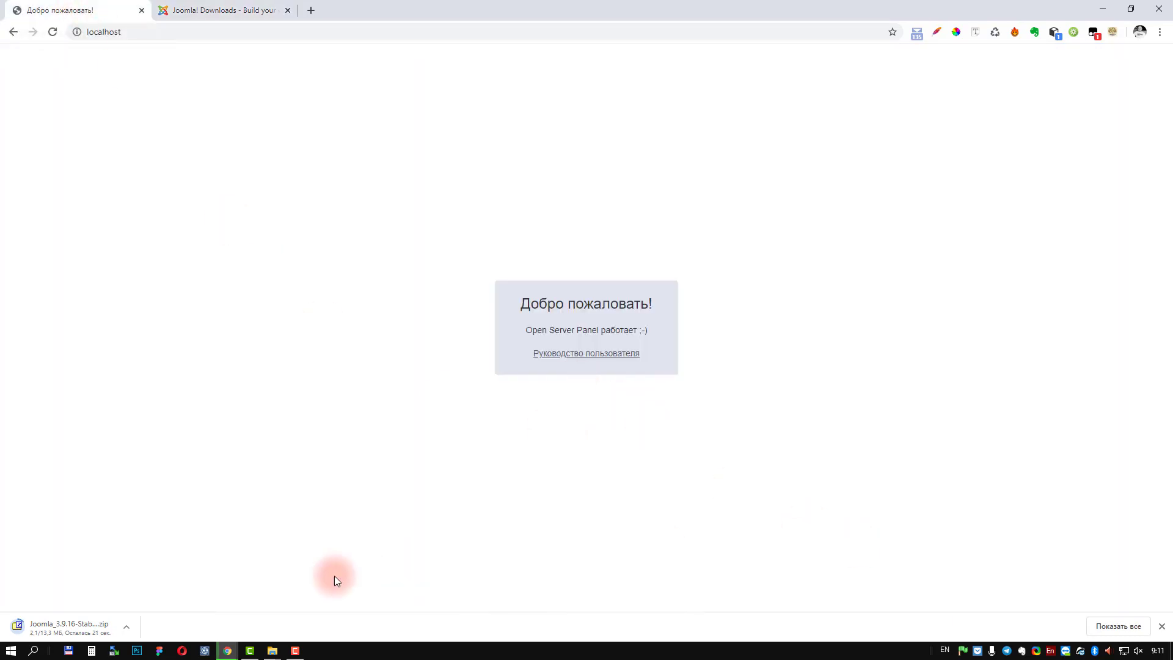
{"action": "left_click", "coordinate": [272, 650]}
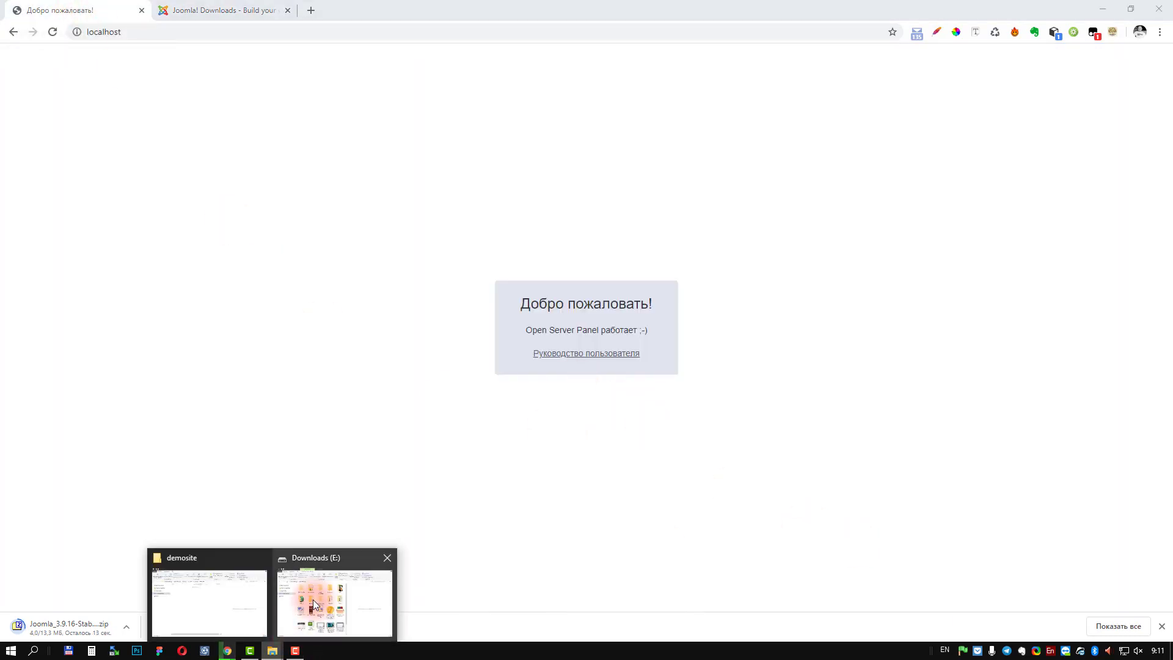
{"action": "left_click", "coordinate": [207, 589]}
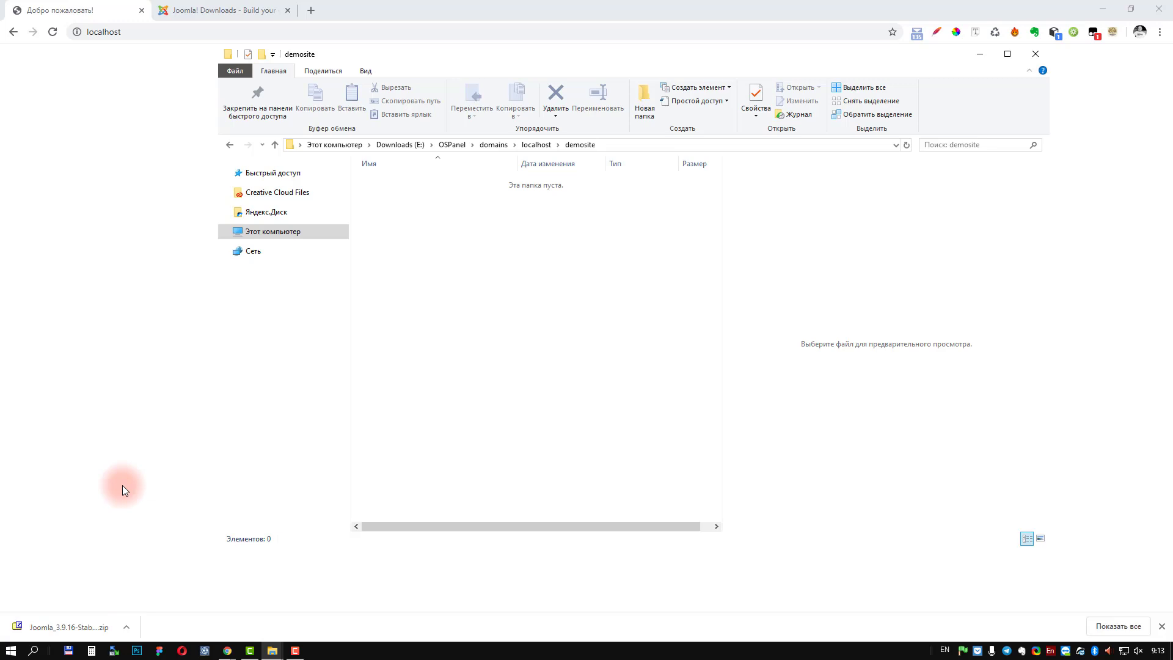
Step: Show the downloaded Joomla_3.9.16-Stable-Full_Package.zip in its folder and copy it
{"action": "left_click", "coordinate": [126, 625]}
{"action": "left_click", "coordinate": [160, 588]}
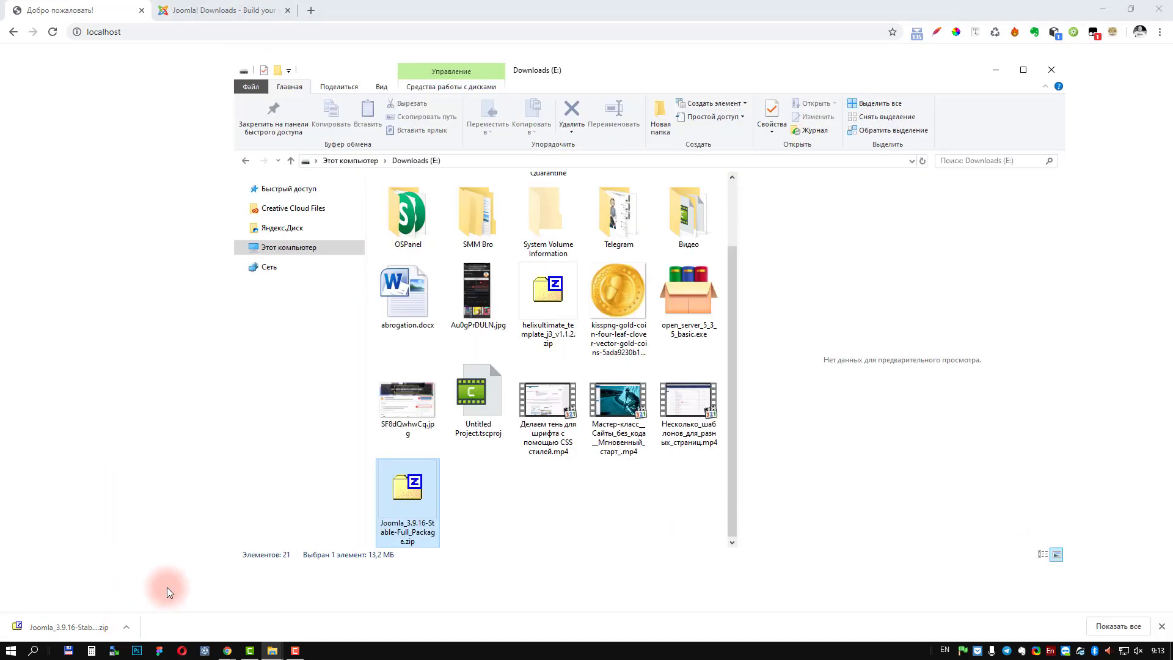
{"action": "left_click", "coordinate": [415, 486]}
{"action": "right_click", "coordinate": [415, 485]}
{"action": "left_click", "coordinate": [540, 424]}
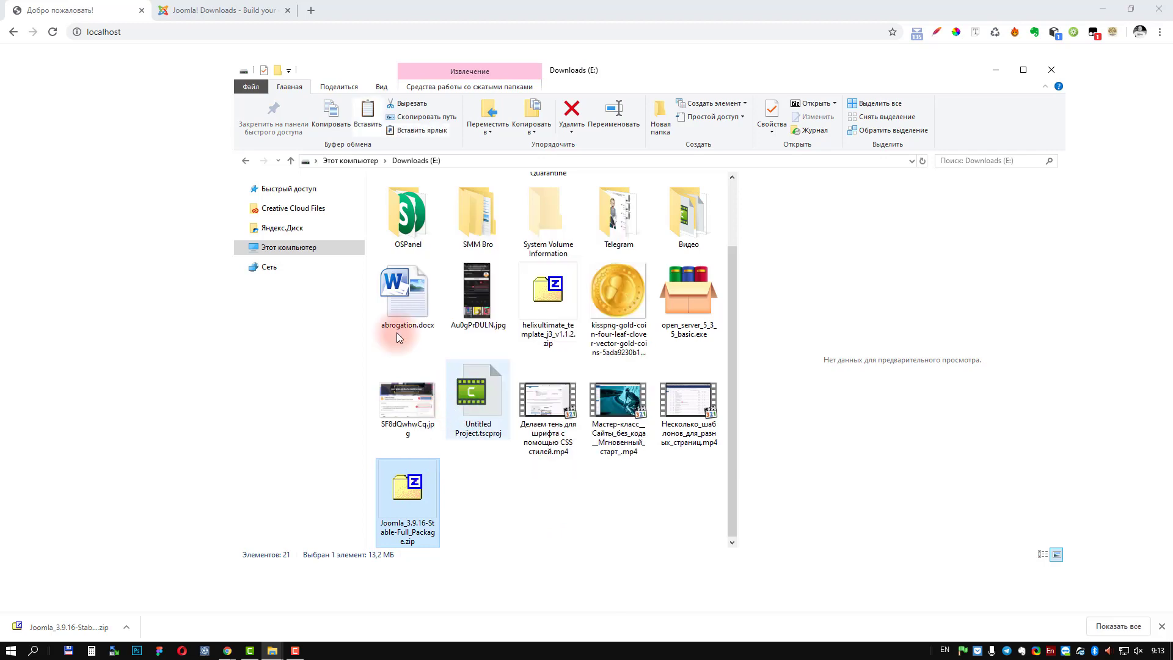
Step: Paste the Joomla zip into the empty demosite folder
{"action": "mouse_move", "coordinate": [272, 650]}
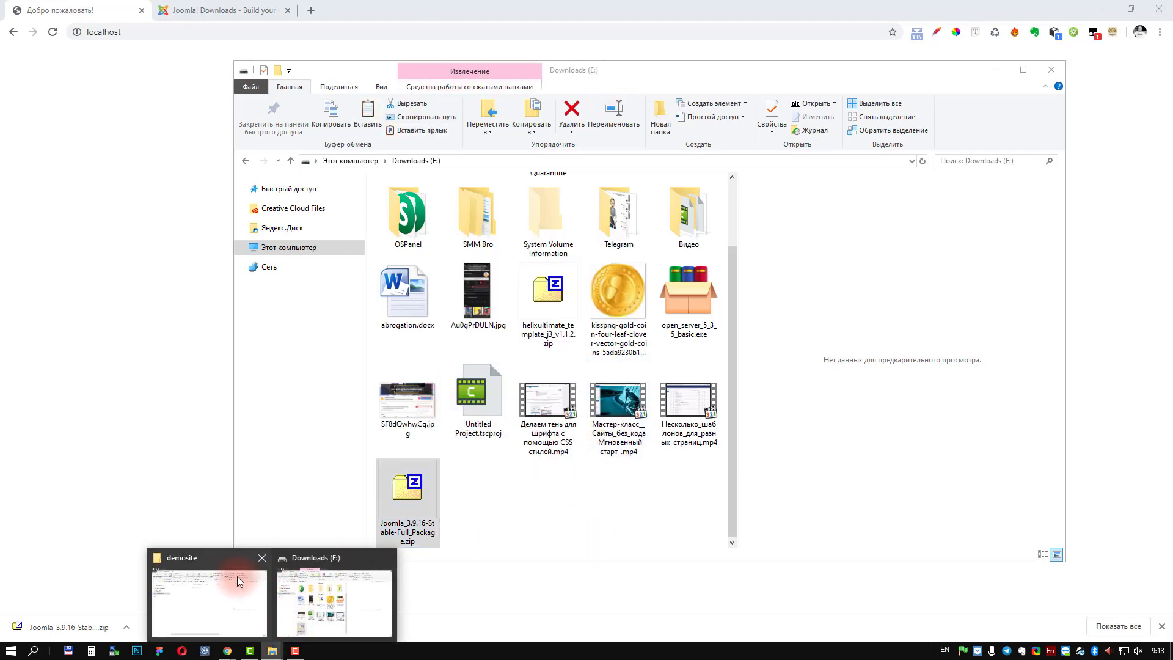
{"action": "left_click", "coordinate": [202, 605]}
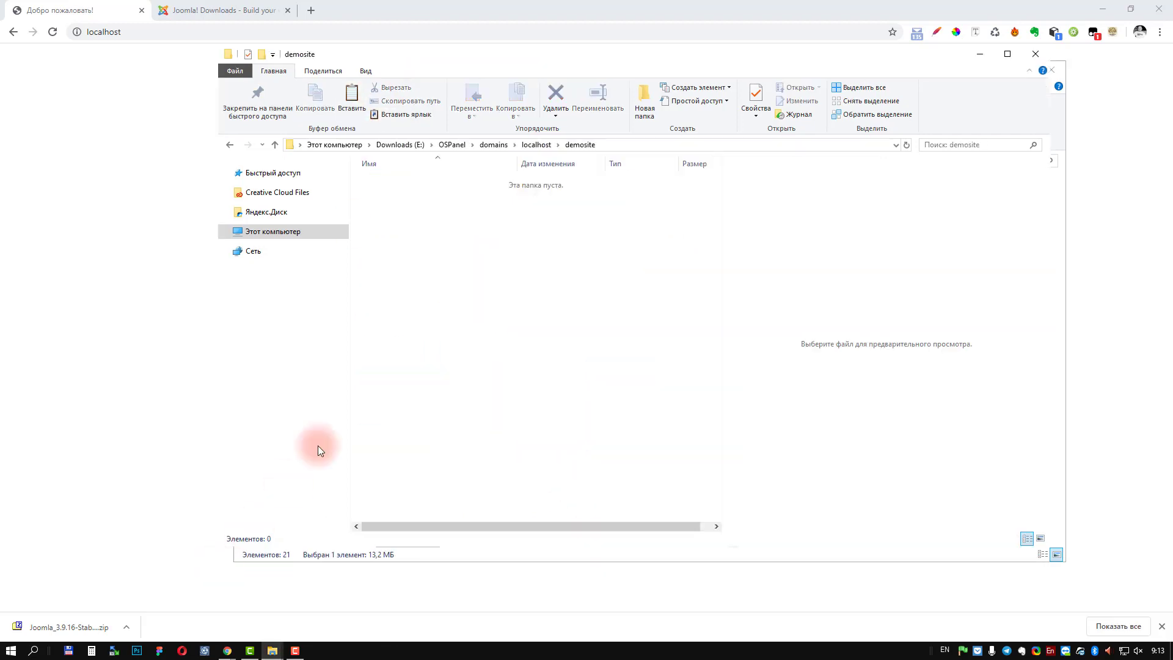
{"action": "right_click", "coordinate": [551, 284]}
{"action": "left_click", "coordinate": [603, 370]}
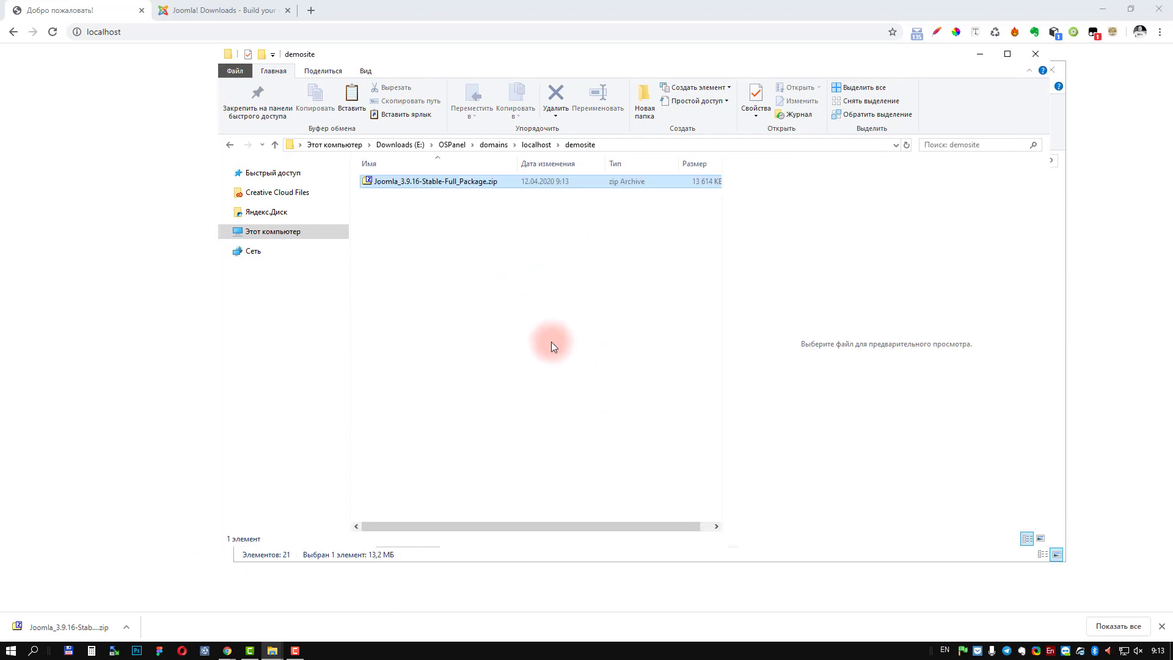
{"action": "right_click", "coordinate": [417, 184]}
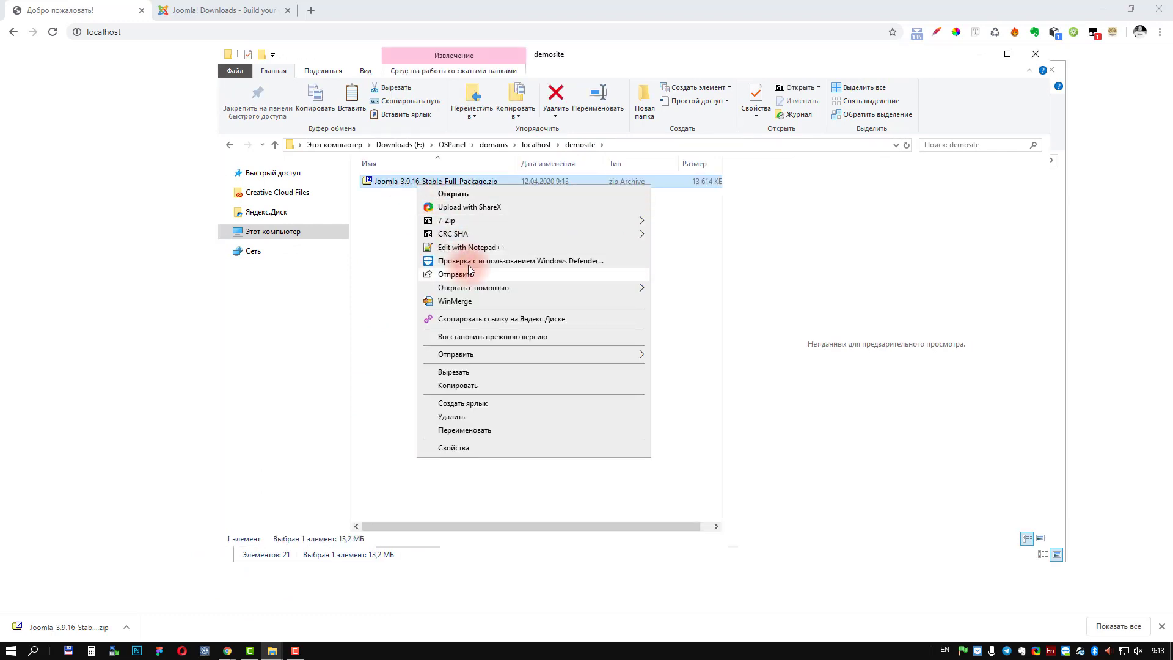
Step: Extract the Joomla zip into demosite with 7-Zip Extract Here, delete the zip, and return to Chrome
{"action": "mouse_move", "coordinate": [593, 219]}
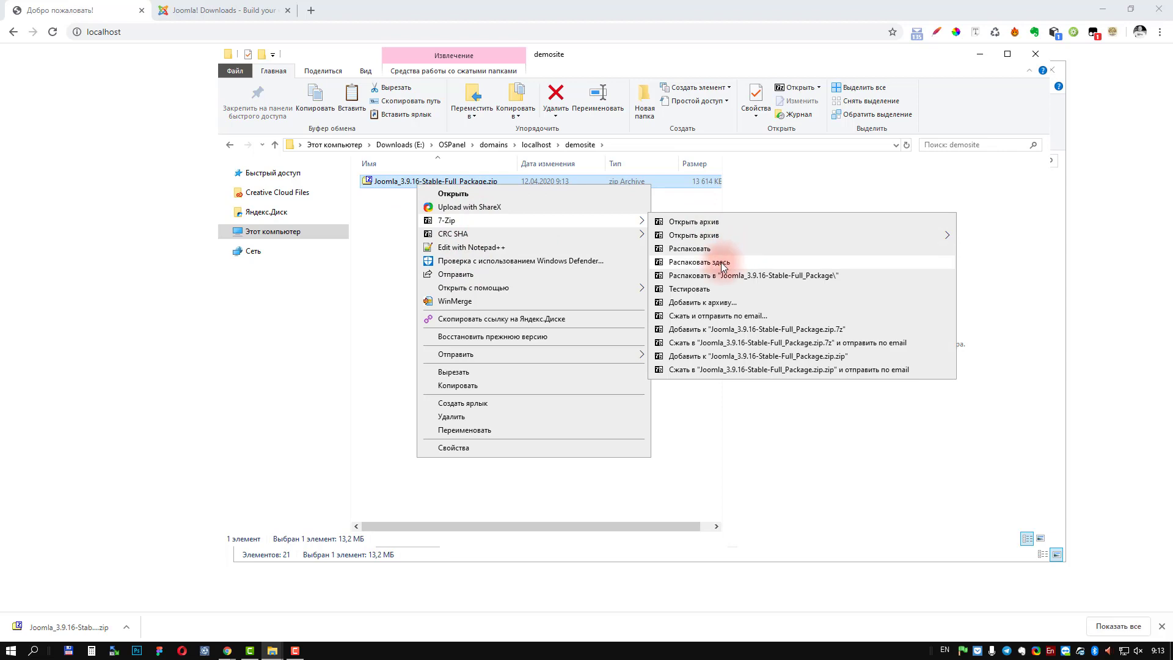
{"action": "left_click", "coordinate": [723, 267]}
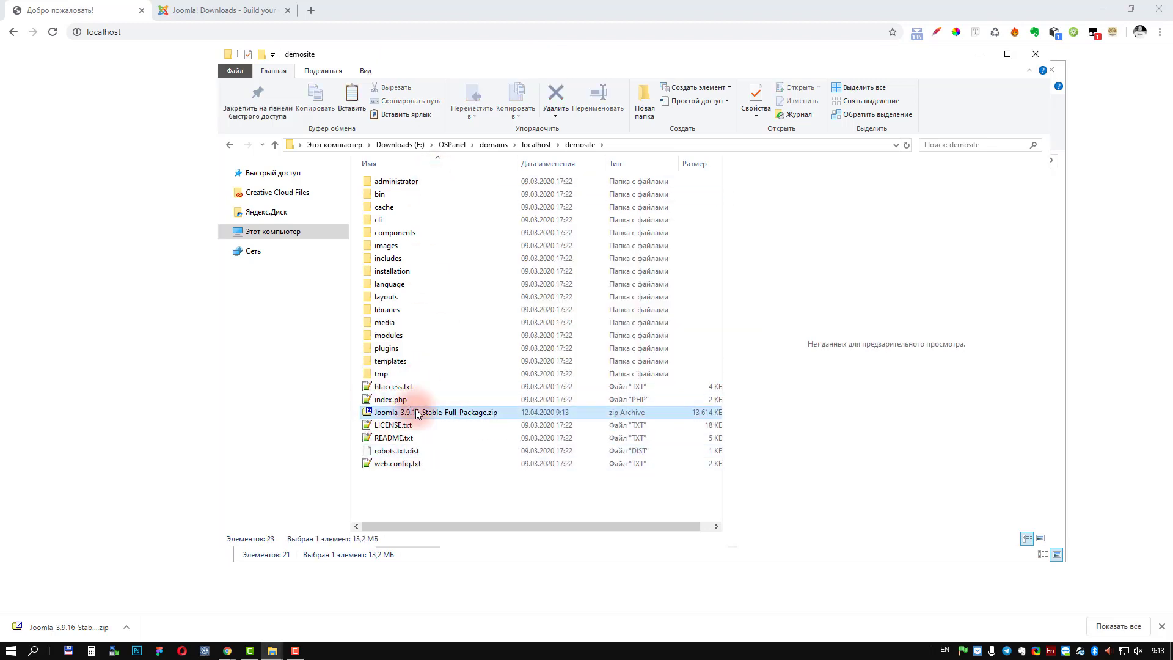
{"action": "key", "text": "Delete"}
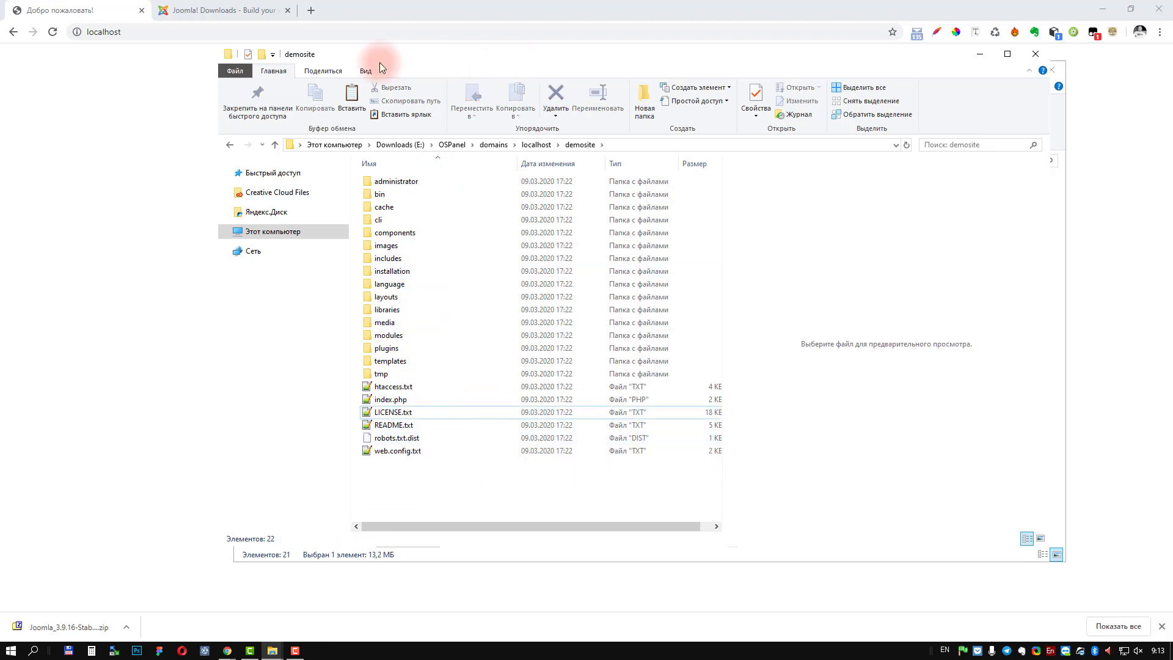
{"action": "left_click", "coordinate": [57, 103]}
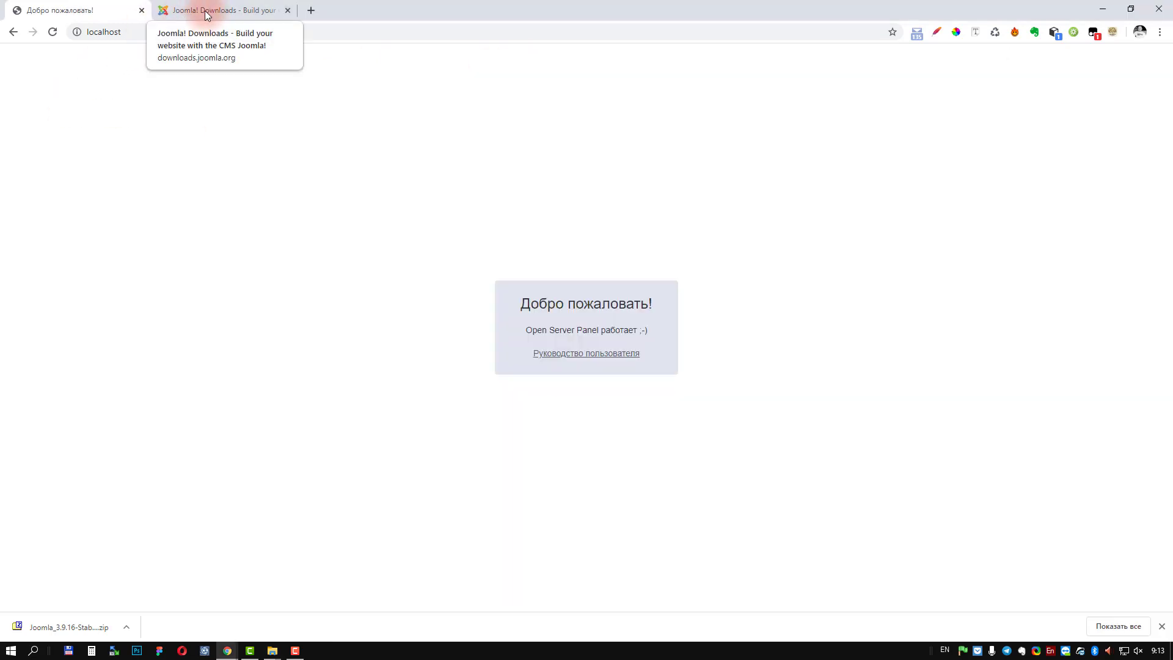
{"action": "left_click", "coordinate": [175, 31]}
{"action": "left_click", "coordinate": [190, 34]}
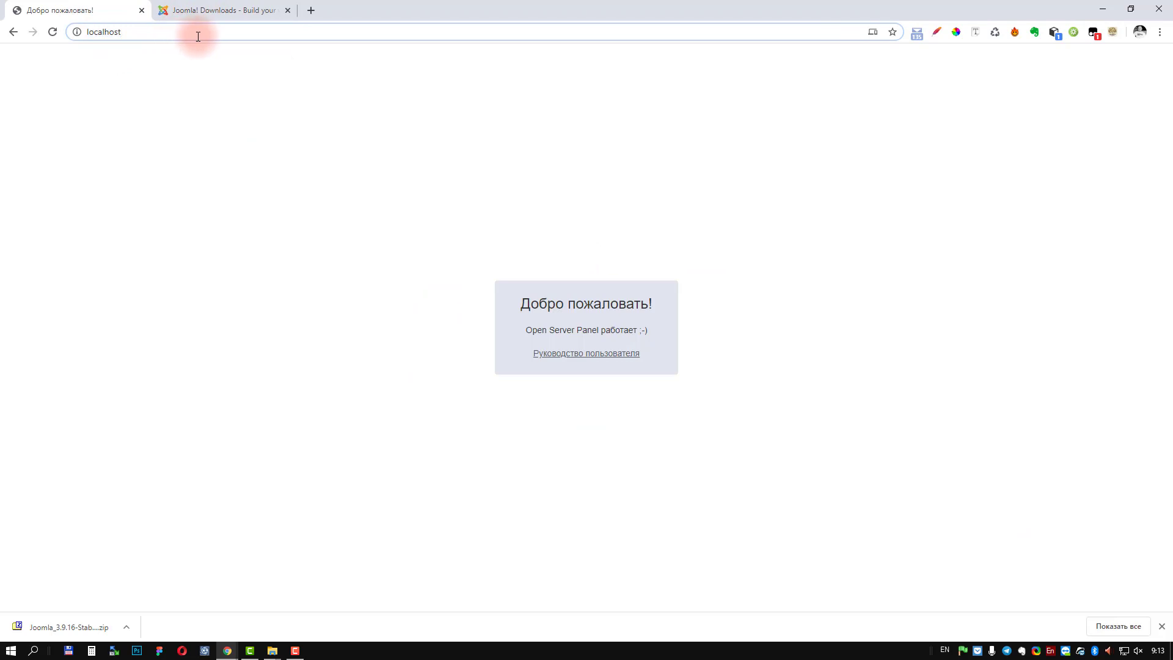
Step: Load localhost/demosite in Chrome to start the Joomla installer's site configuration
{"action": "left_click_drag", "start_coordinate": [157, 31], "coordinate": [75, 34]}
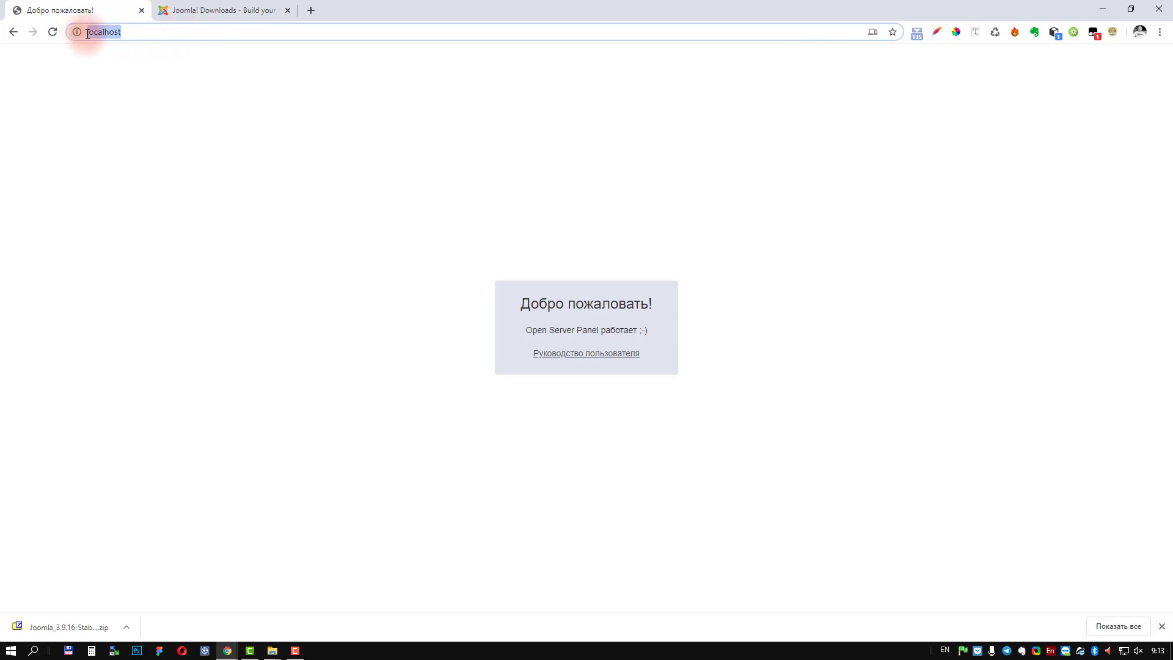
{"action": "left_click", "coordinate": [131, 31]}
{"action": "type", "text": "/"}
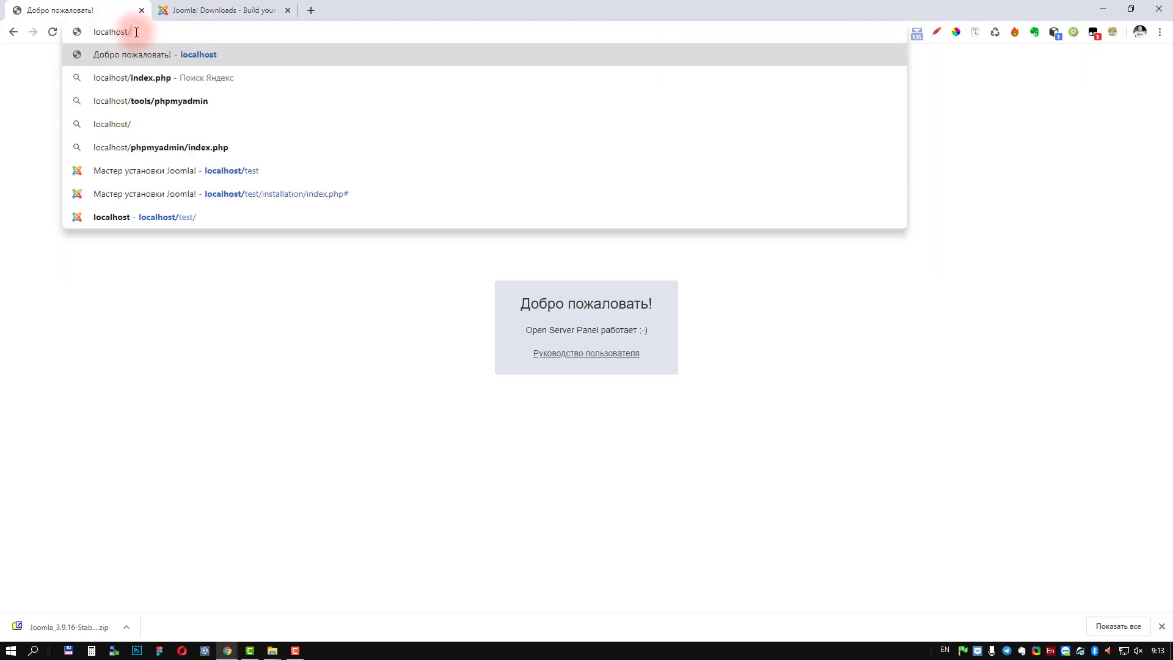
{"action": "type", "text": "demos"}
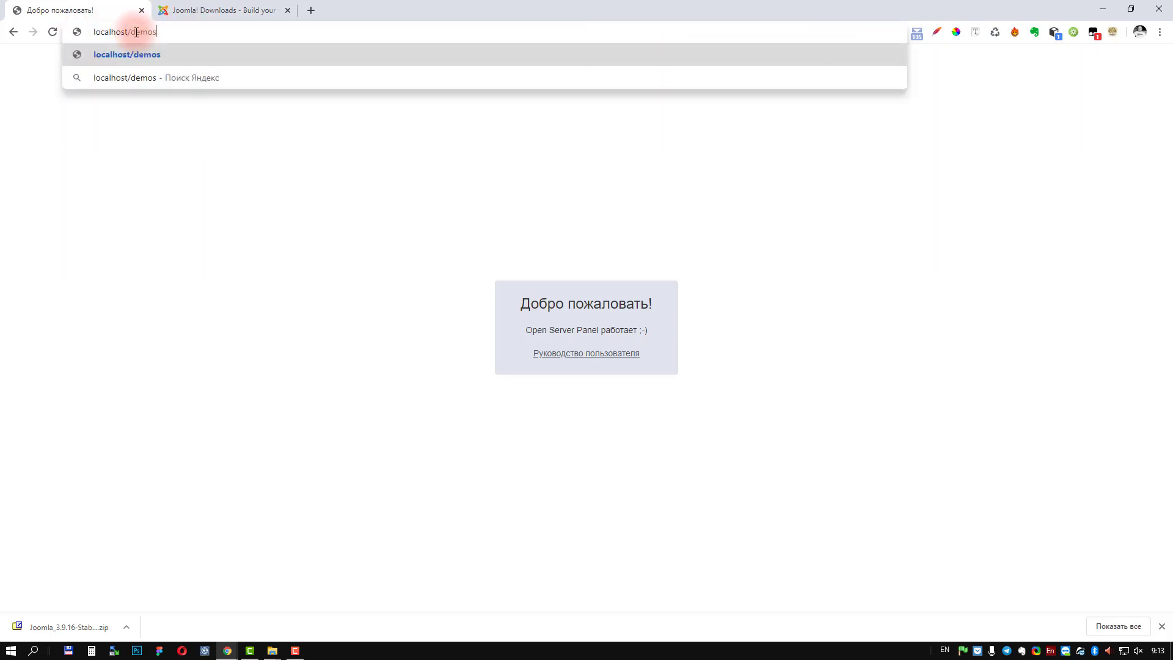
{"action": "type", "text": "ite"}
{"action": "key", "text": "Return"}
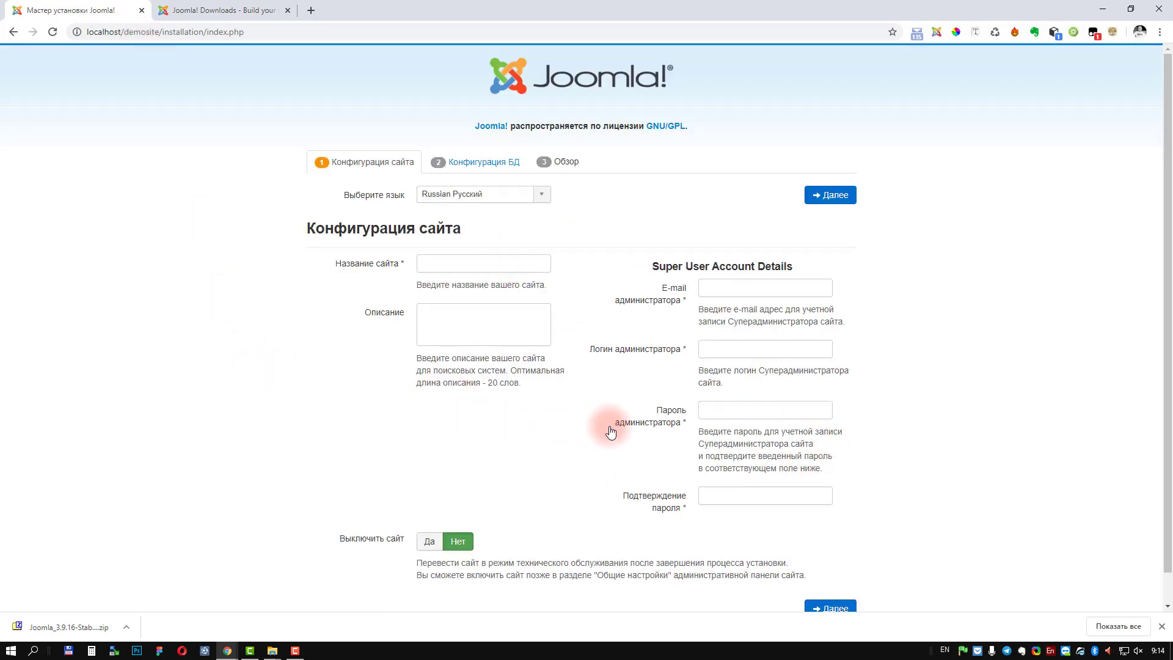
Step: Submit the empty site-configuration form to trigger the site name and Super User required-field warning
{"action": "left_click", "coordinate": [1161, 626]}
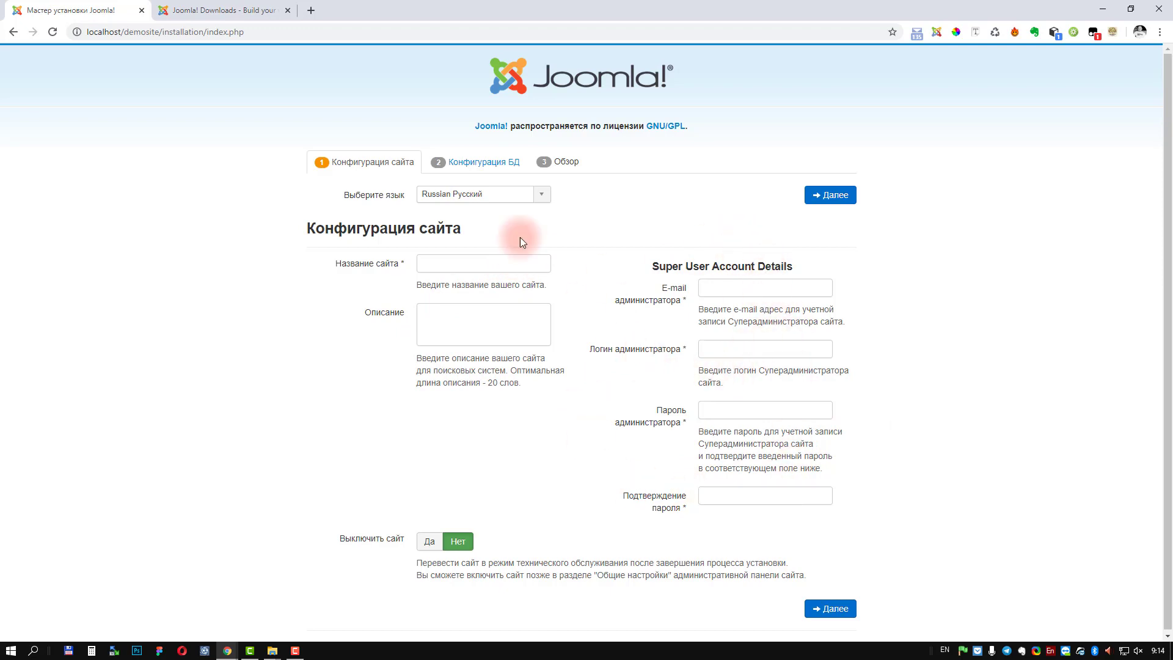
{"action": "left_click", "coordinate": [482, 161]}
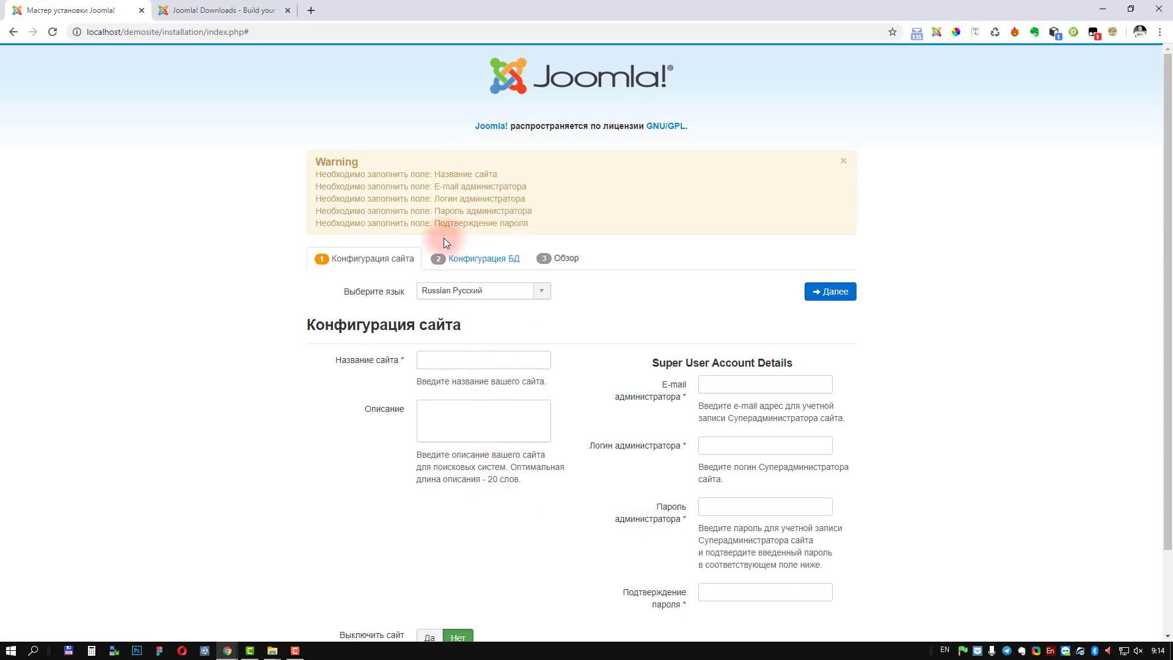
{"action": "scroll", "coordinate": [523, 386], "scroll_direction": "down", "scroll_amount": 1}
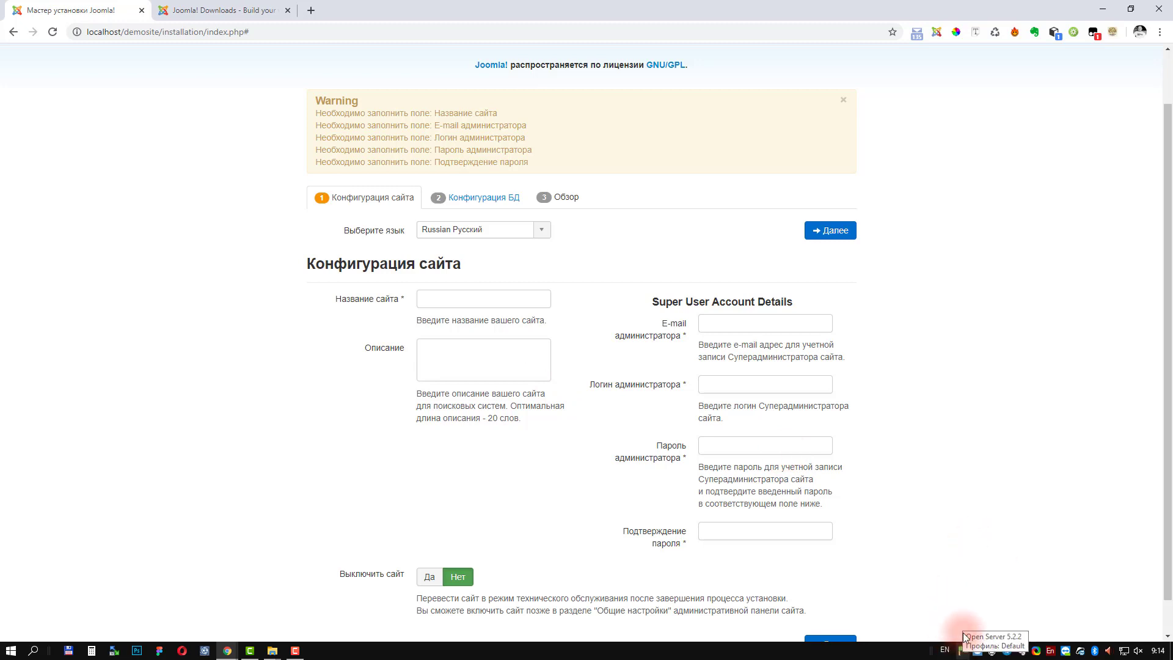
Step: Launch phpMyAdmin from Open Server's Дополнительно menu in a new browser tab
{"action": "left_click", "coordinate": [963, 652]}
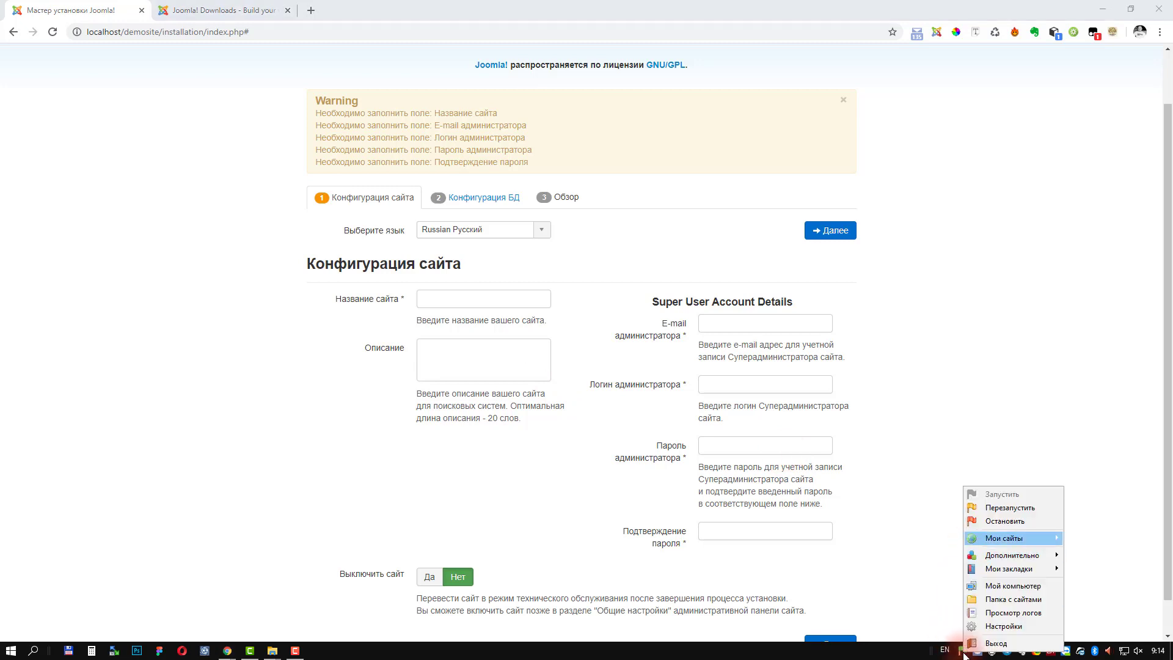
{"action": "mouse_move", "coordinate": [1011, 555]}
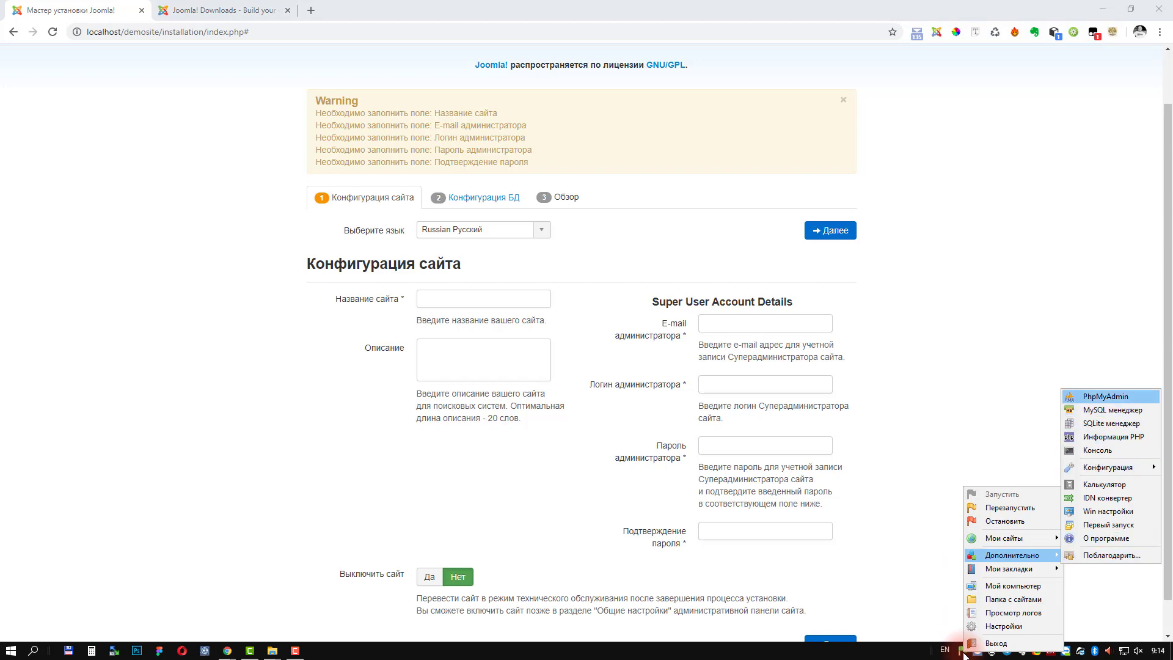
{"action": "left_click", "coordinate": [1106, 396]}
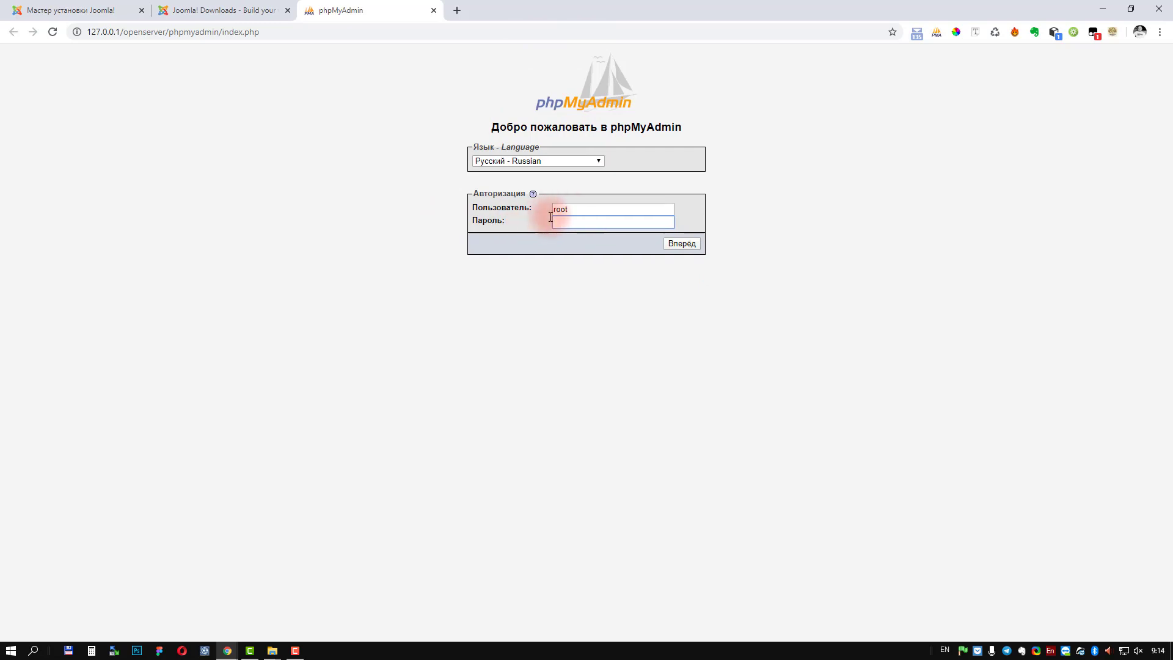
Step: Log into phpMyAdmin with the prefilled username and an empty password
{"action": "left_click", "coordinate": [683, 245]}
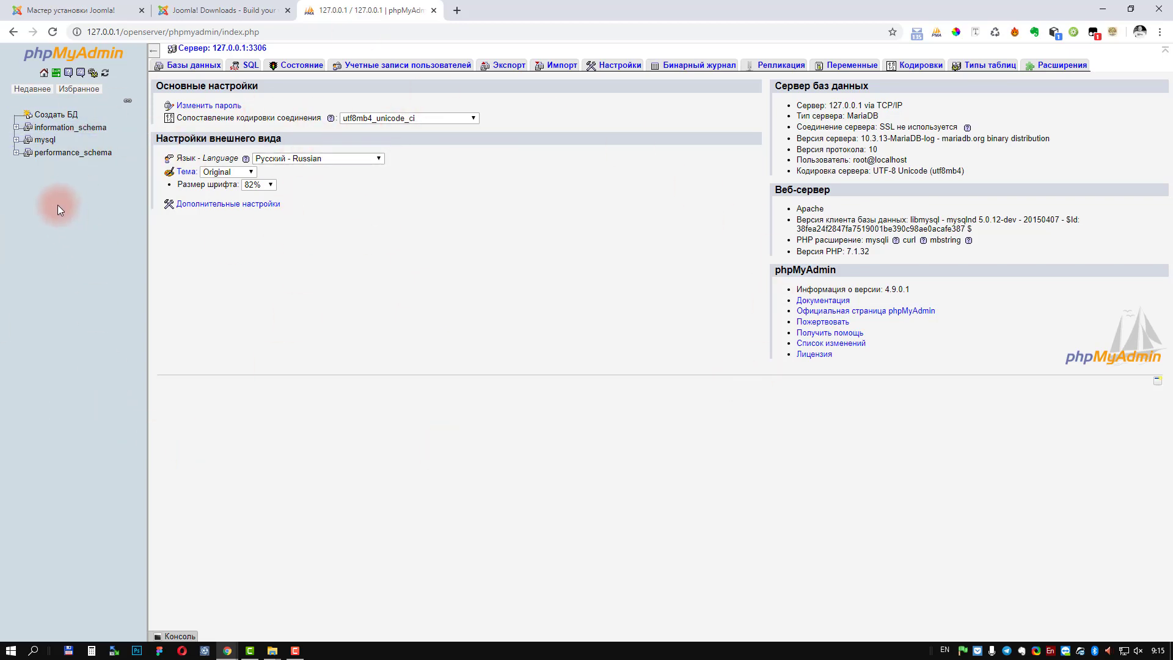
Step: Create a database named demosite with utf8mb4_unicode_ci collation in phpMyAdmin's Databases page
{"action": "left_click", "coordinate": [54, 116]}
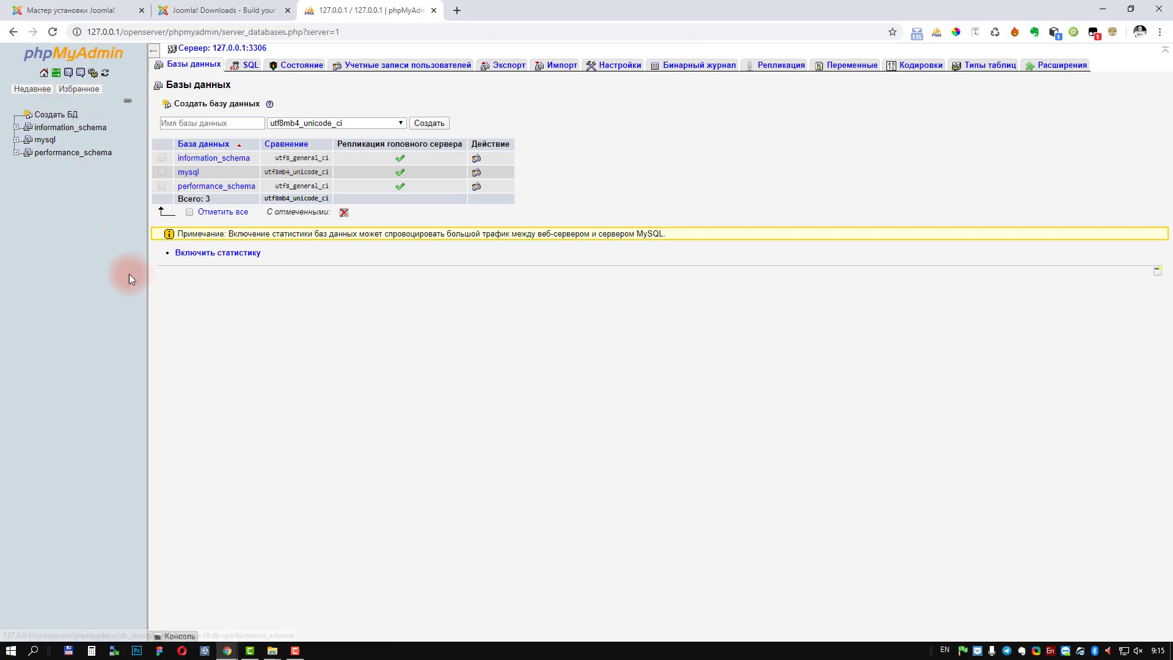
{"action": "left_click", "coordinate": [189, 122]}
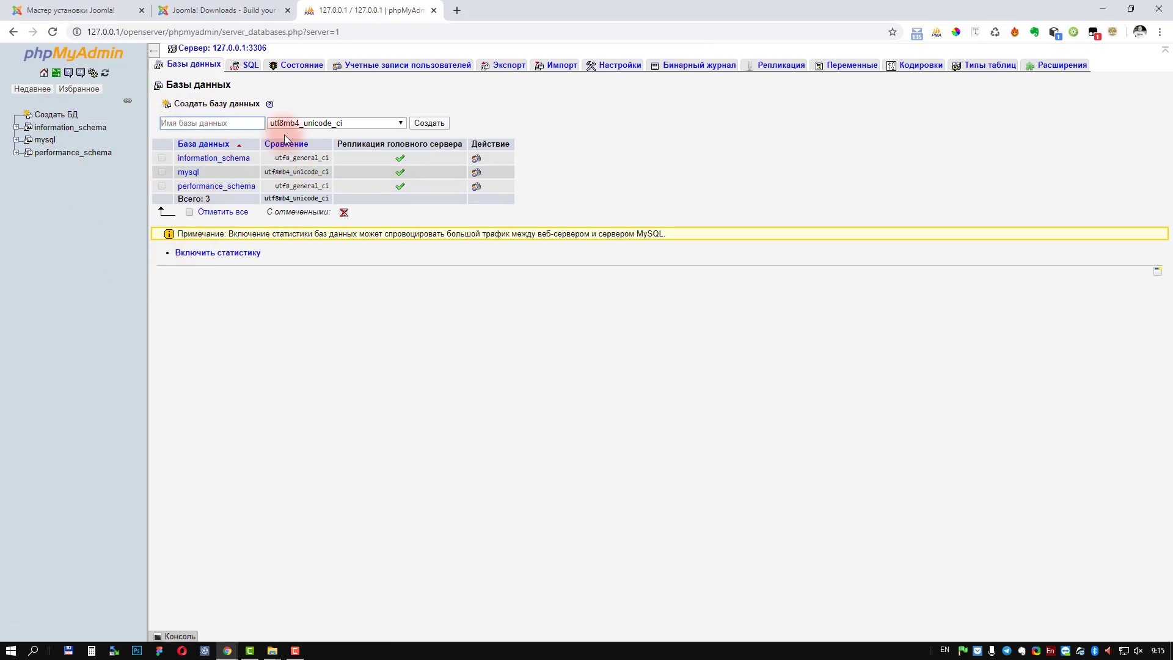
{"action": "type", "text": "de"}
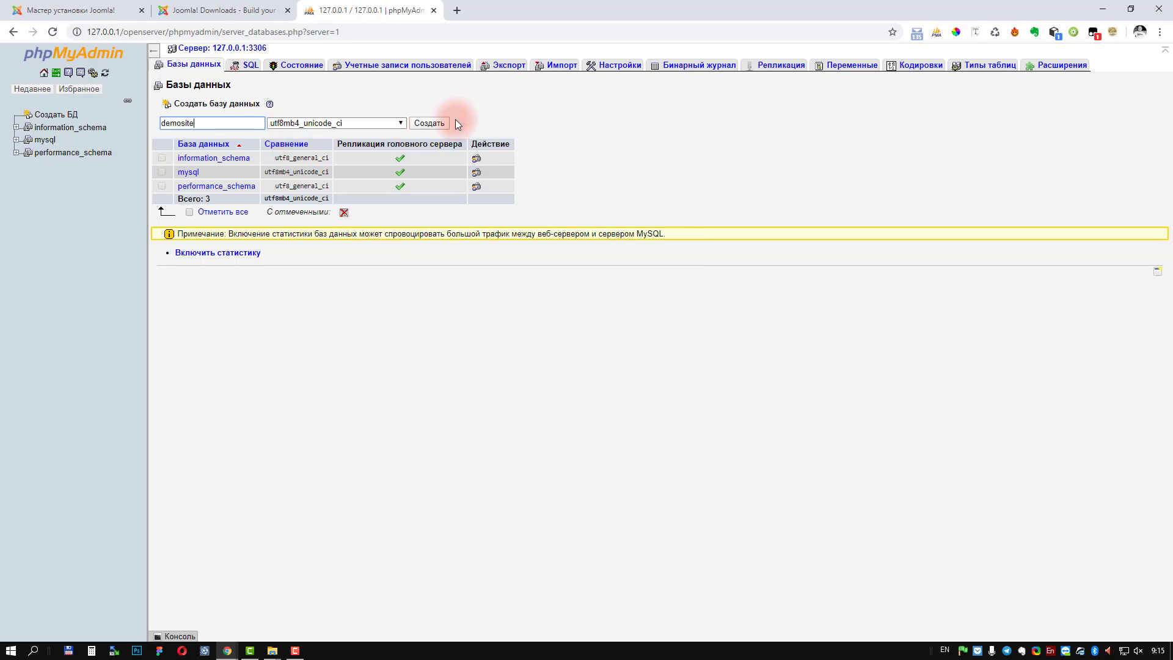
{"action": "type", "text": "mosite"}
{"action": "left_click", "coordinate": [430, 124]}
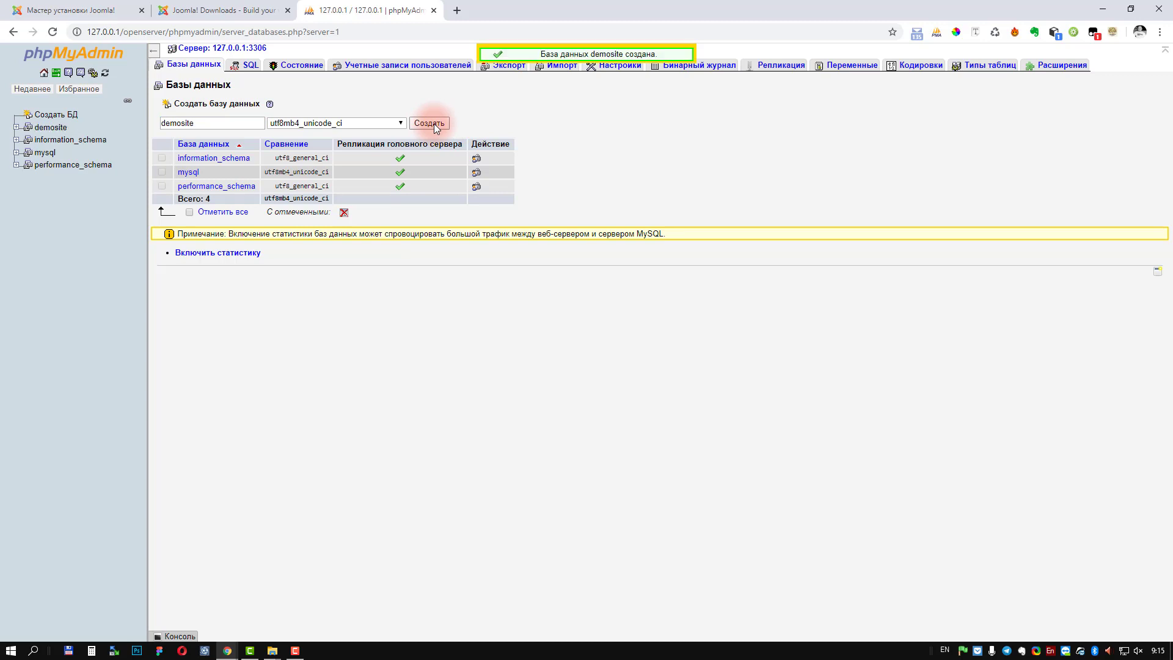
Step: Open demosite's Privileges tab and start adding a new user account
{"action": "left_click", "coordinate": [52, 129]}
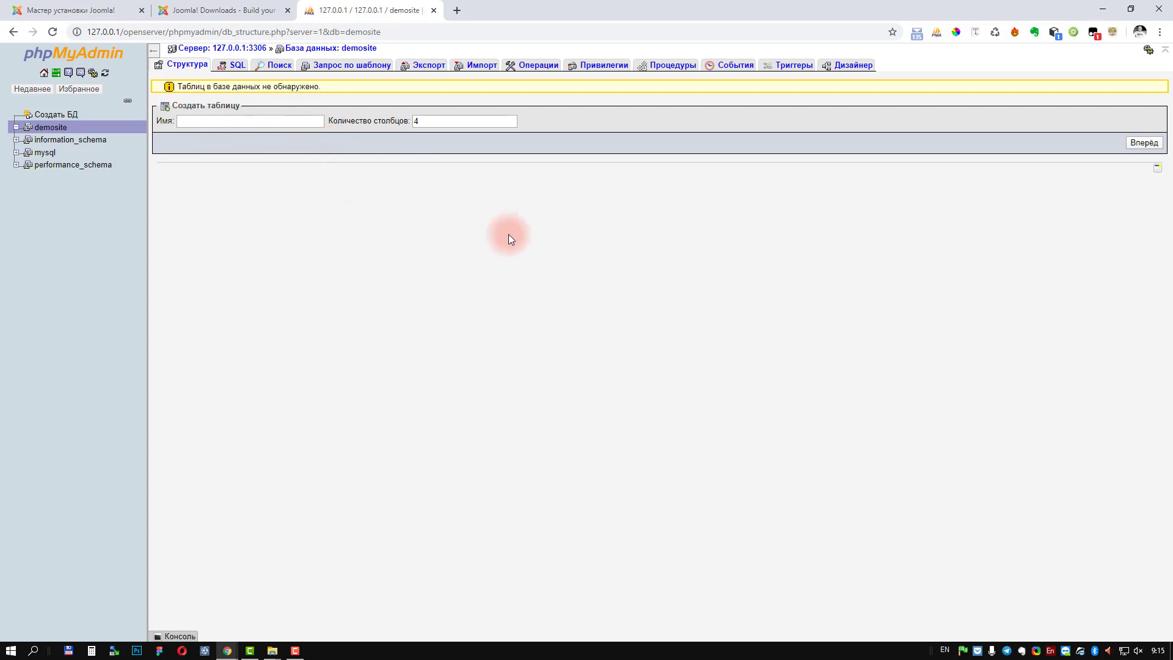
{"action": "left_click", "coordinate": [598, 67]}
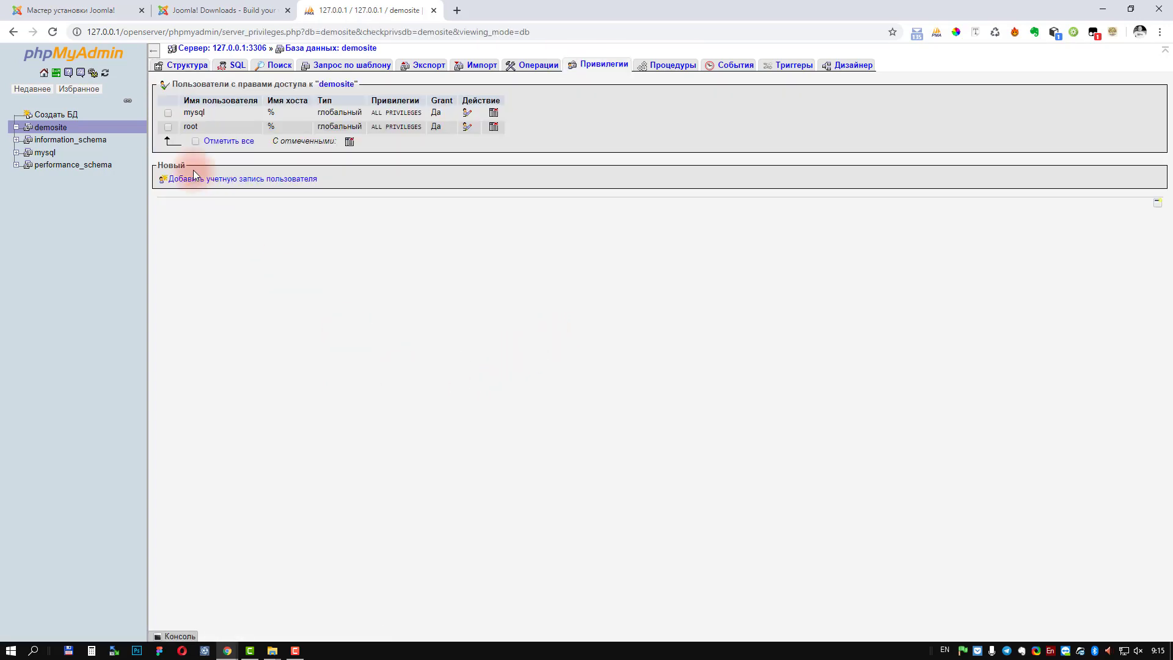
{"action": "left_click", "coordinate": [261, 179]}
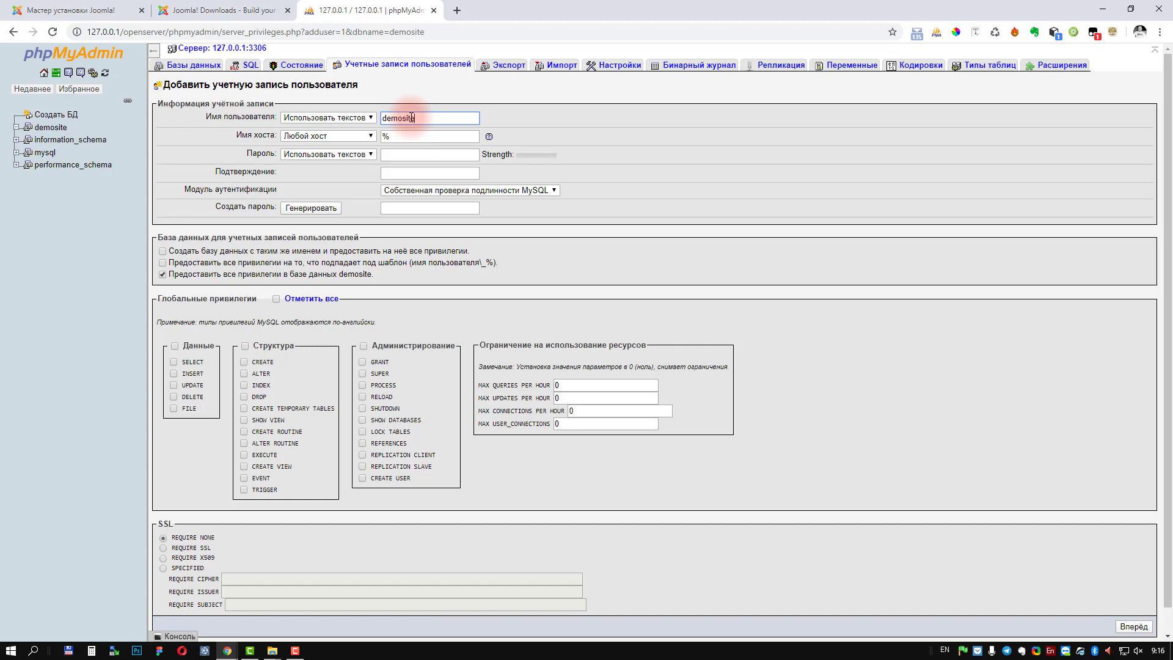
Step: Copy the prefilled username demosite and paste it into both password fields
{"action": "double_click", "coordinate": [412, 117]}
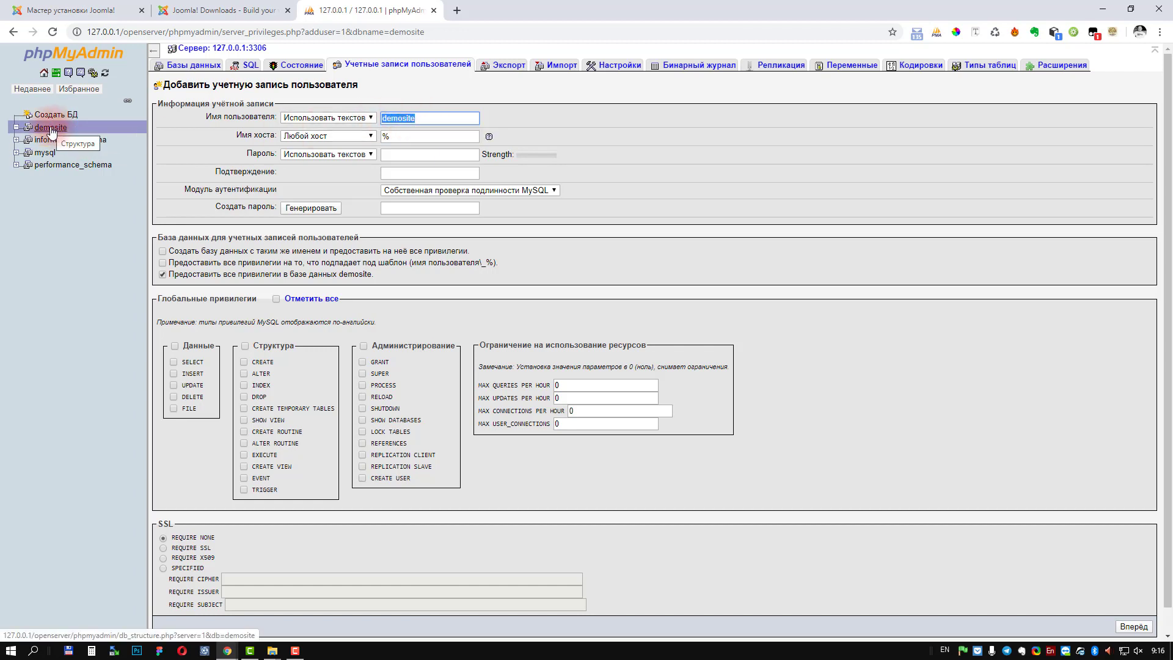
{"action": "right_click", "coordinate": [400, 118]}
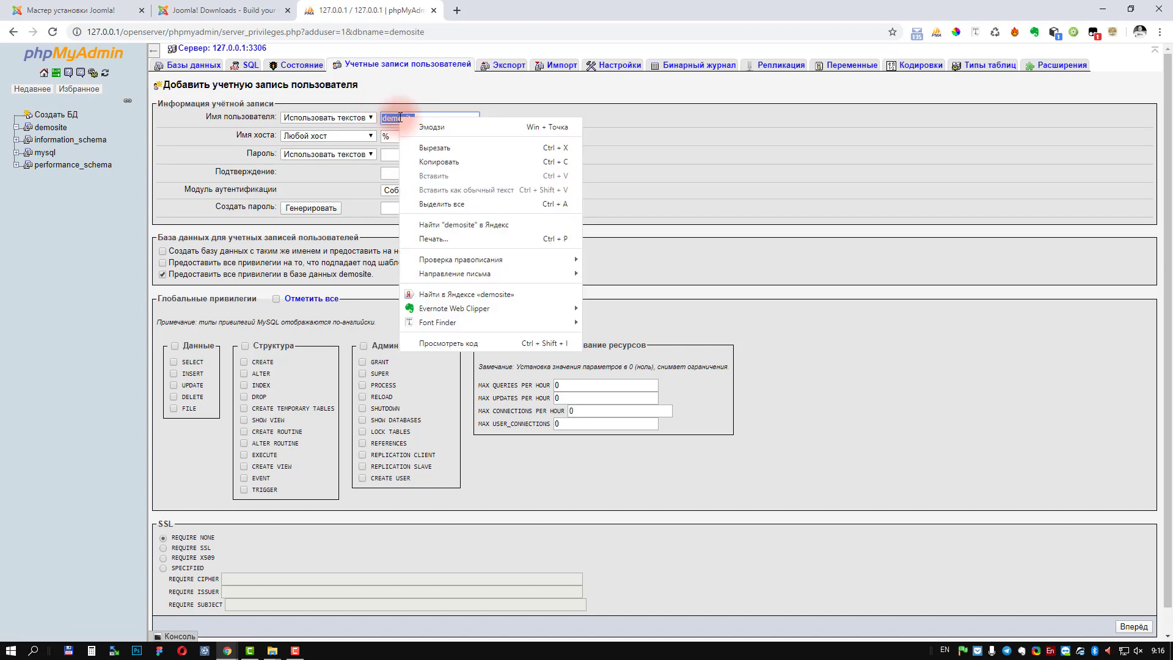
{"action": "left_click", "coordinate": [431, 162]}
{"action": "left_click", "coordinate": [429, 119]}
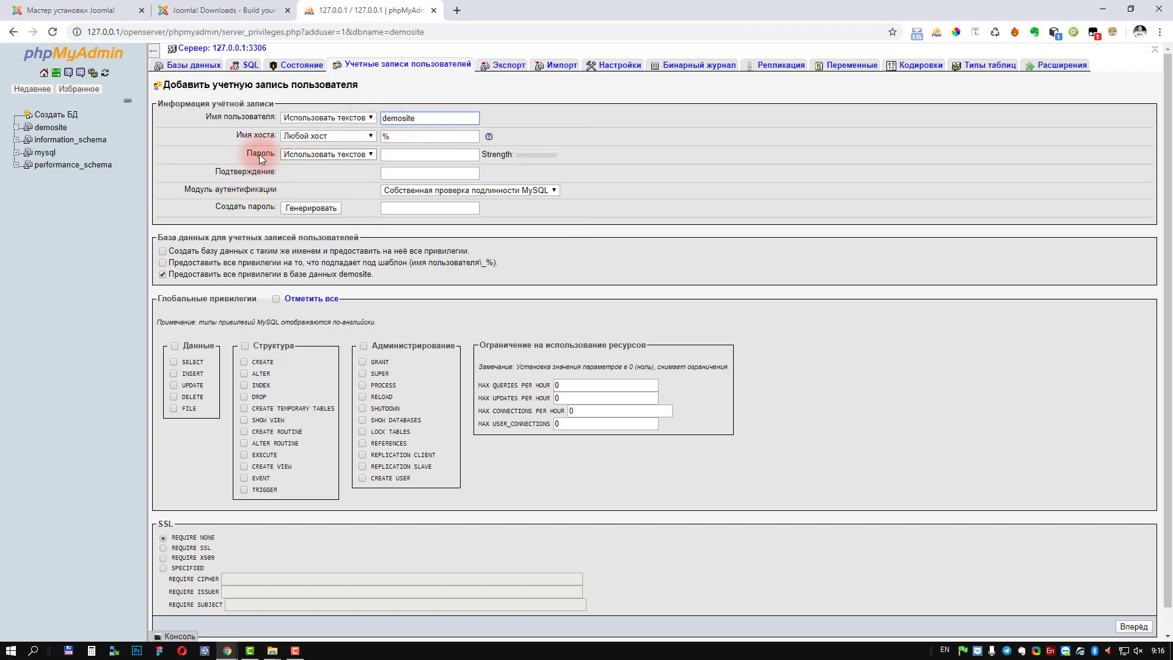
{"action": "left_click", "coordinate": [419, 154]}
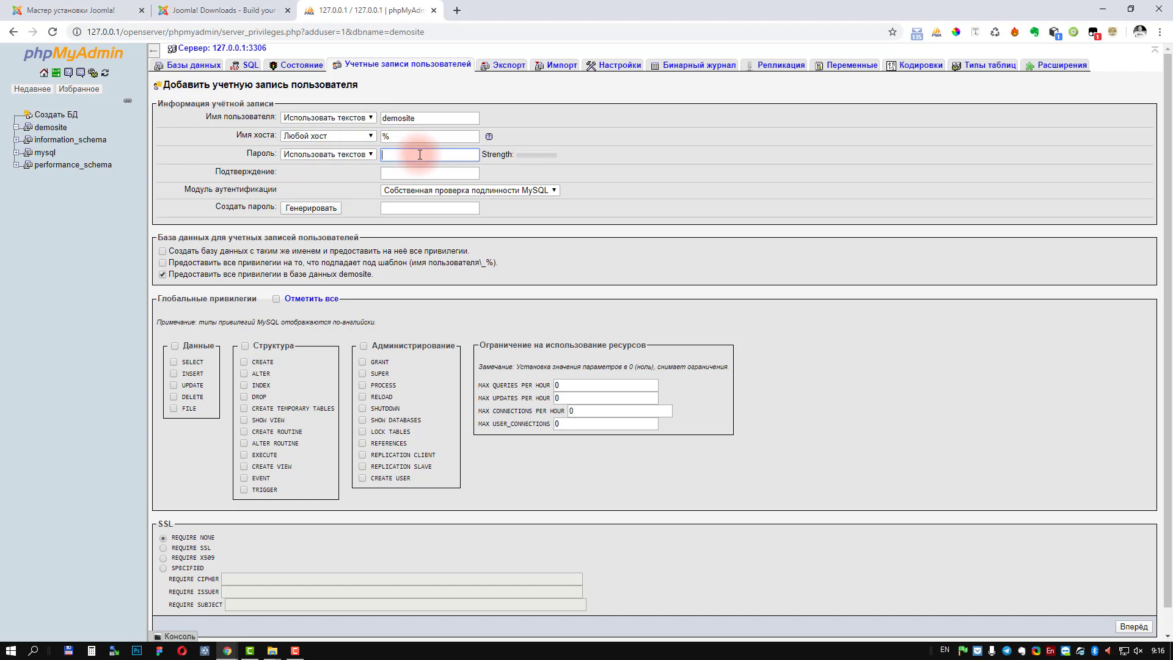
{"action": "key", "text": "ctrl+v"}
{"action": "left_click", "coordinate": [418, 173]}
{"action": "key", "text": "ctrl+v"}
{"action": "left_click", "coordinate": [636, 175]}
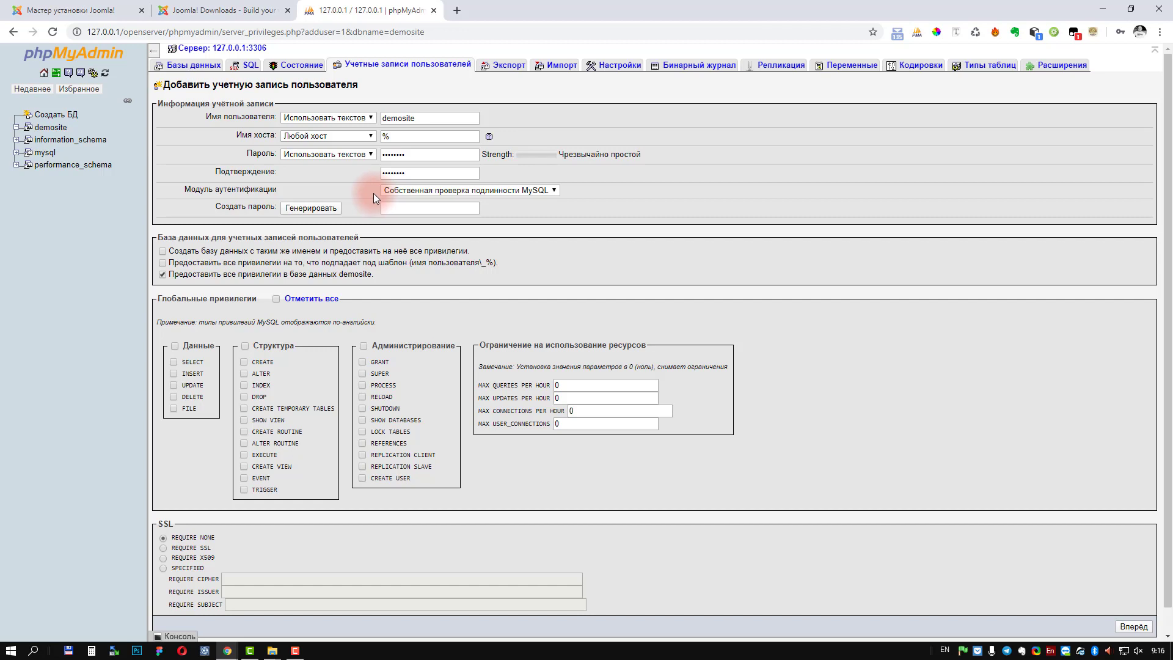
Step: Generate a strong random password and copy it for later use
{"action": "left_click", "coordinate": [416, 153]}
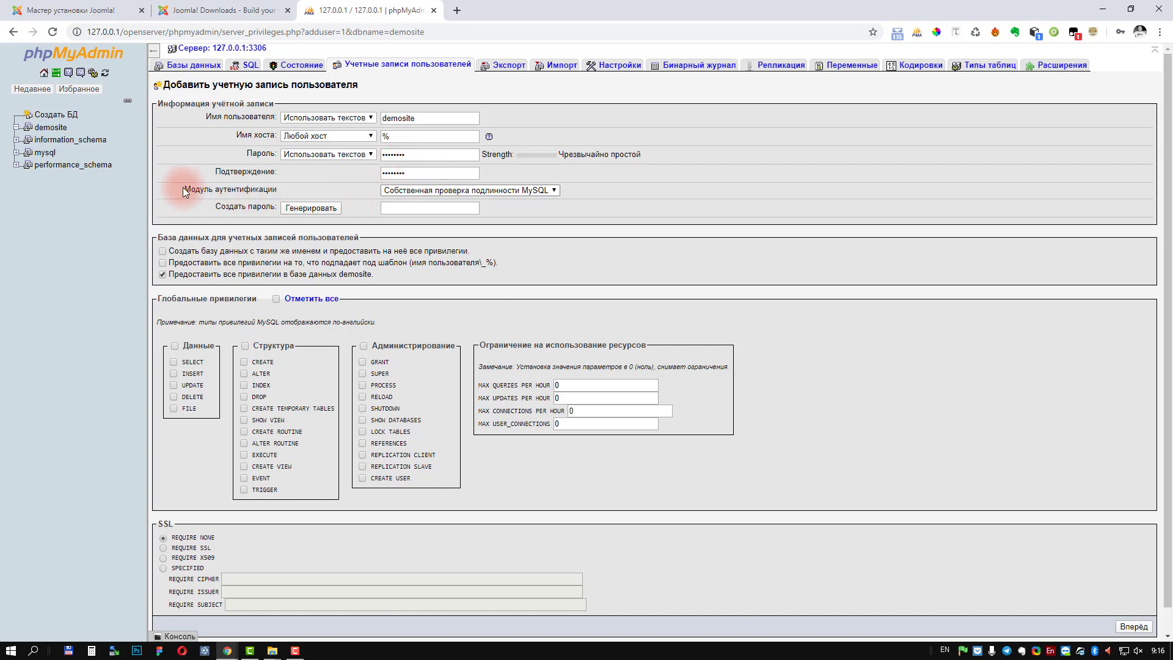
{"action": "left_click", "coordinate": [323, 209]}
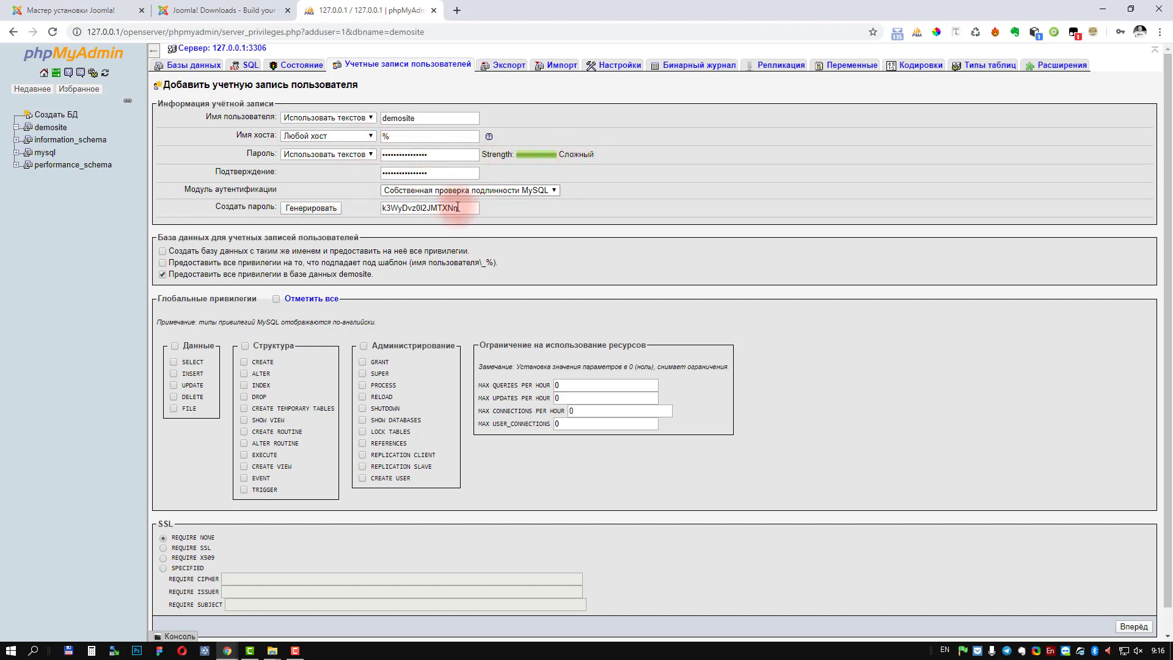
{"action": "left_click_drag", "start_coordinate": [477, 209], "coordinate": [380, 210]}
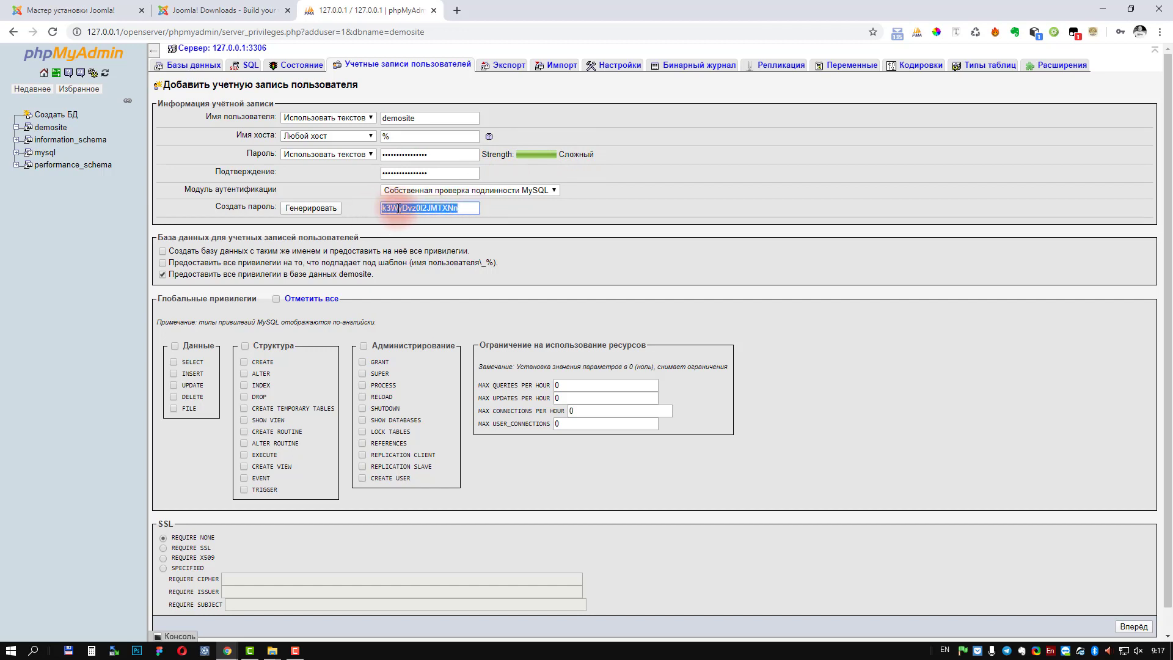
{"action": "right_click", "coordinate": [397, 210]}
{"action": "left_click", "coordinate": [435, 256]}
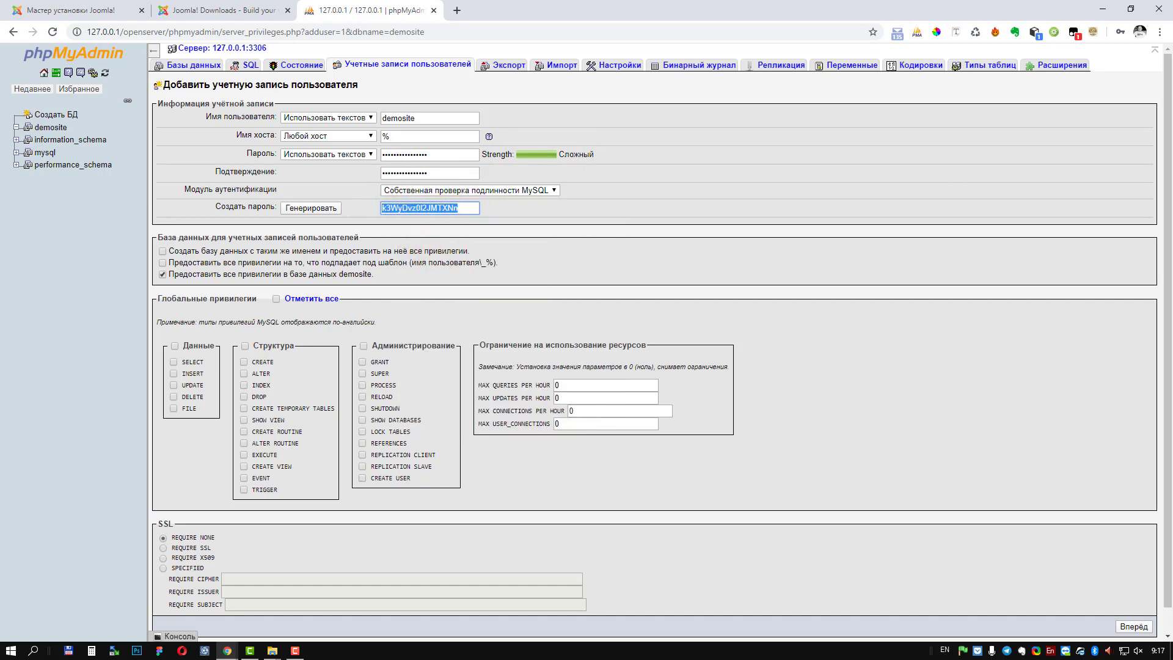
{"action": "key", "text": "alt+Tab"}
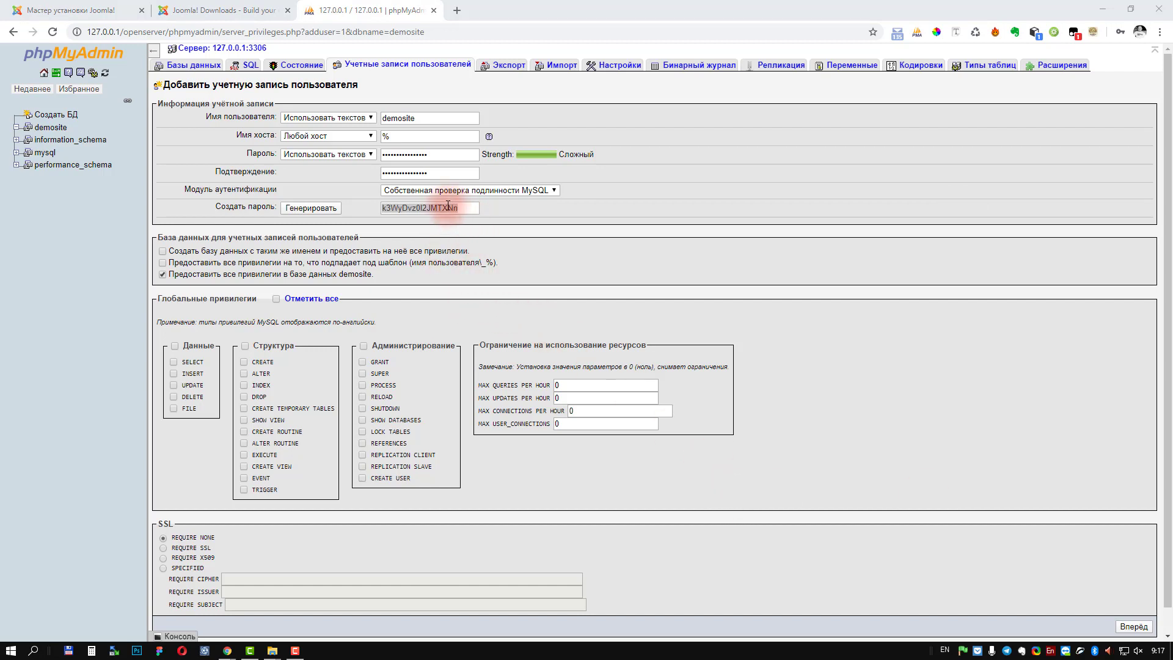
{"action": "scroll", "coordinate": [342, 490], "scroll_direction": "down", "scroll_amount": 1}
{"action": "scroll", "coordinate": [316, 471], "scroll_direction": "up", "scroll_amount": 1}
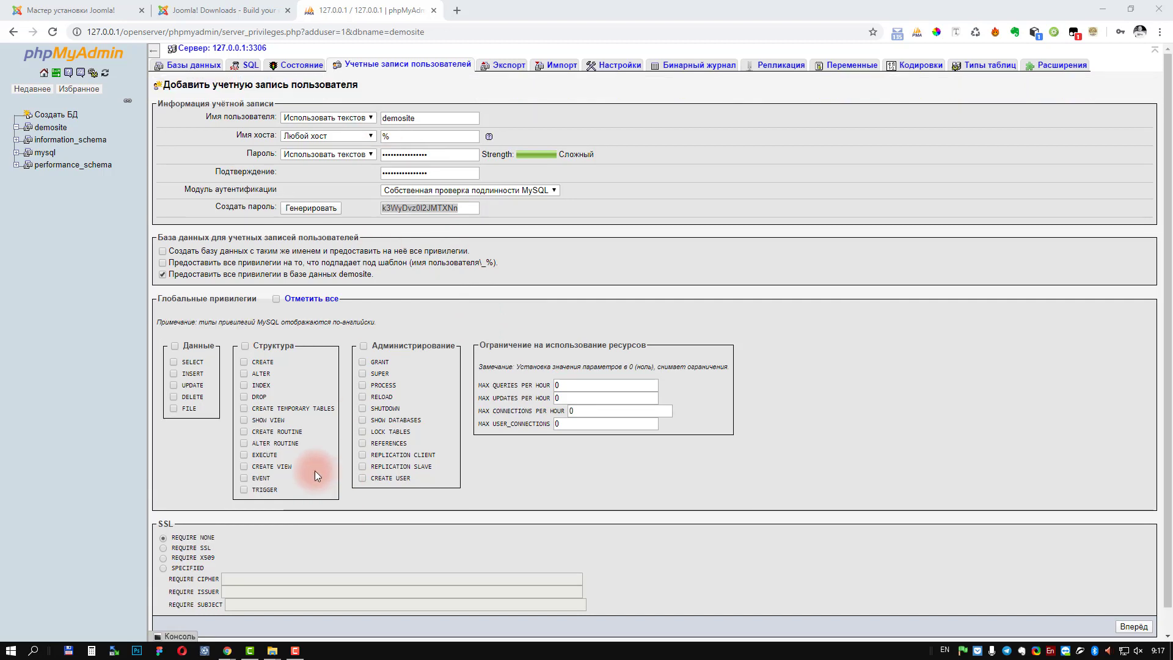
{"action": "scroll", "coordinate": [305, 541], "scroll_direction": "down", "scroll_amount": 1}
{"action": "scroll", "coordinate": [306, 540], "scroll_direction": "up", "scroll_amount": 1}
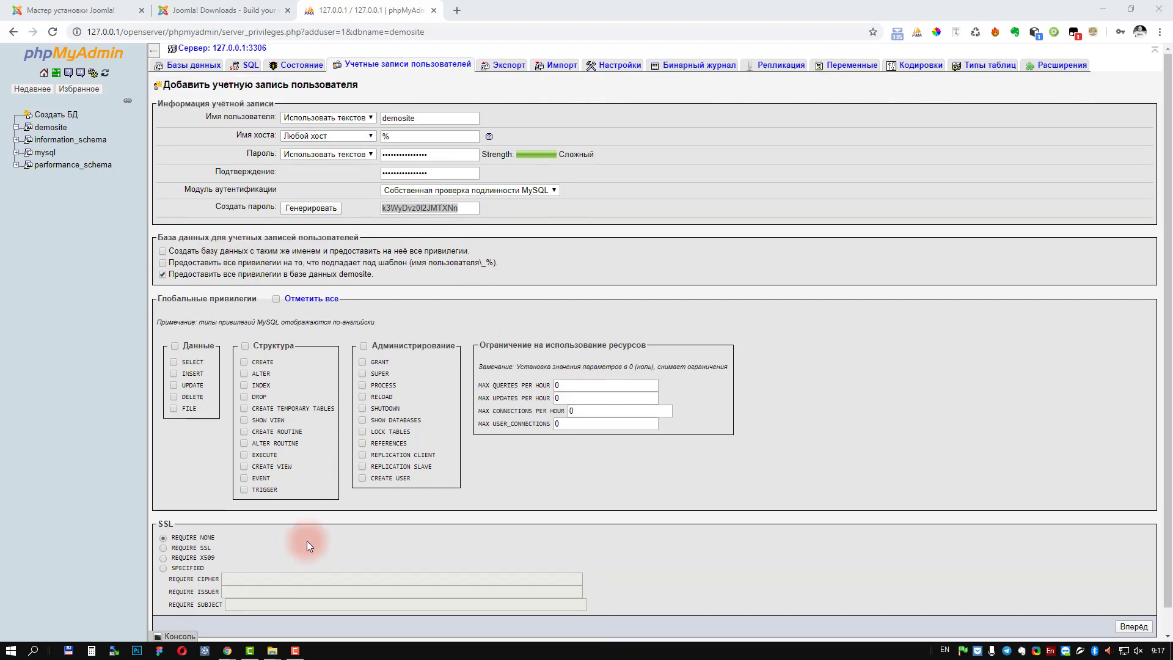
{"action": "scroll", "coordinate": [310, 536], "scroll_direction": "down", "scroll_amount": 1}
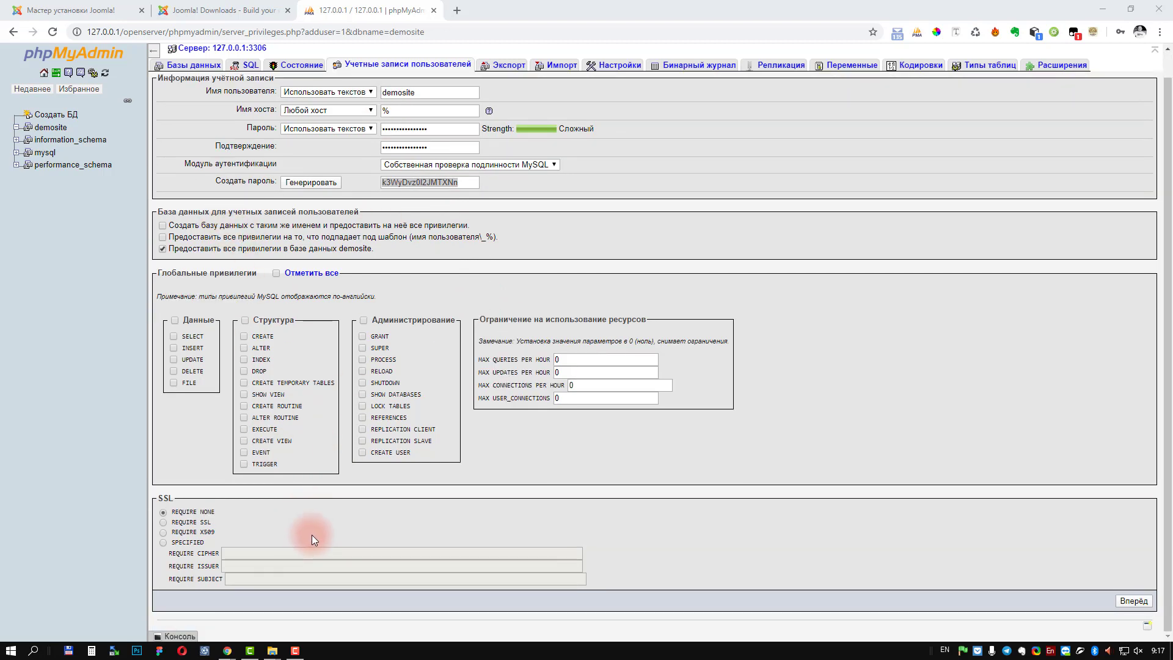
Step: Create the demosite@% account, dismiss the password warning, and go to the Joomla Downloads tab
{"action": "left_click", "coordinate": [1134, 600]}
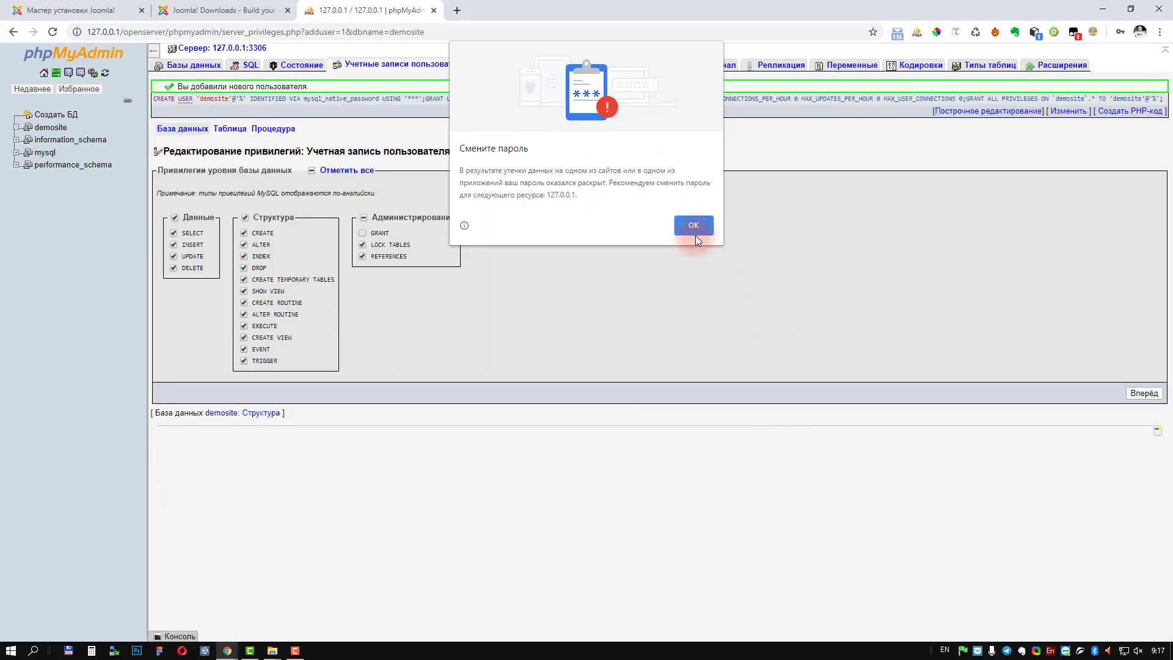
{"action": "left_click", "coordinate": [694, 227]}
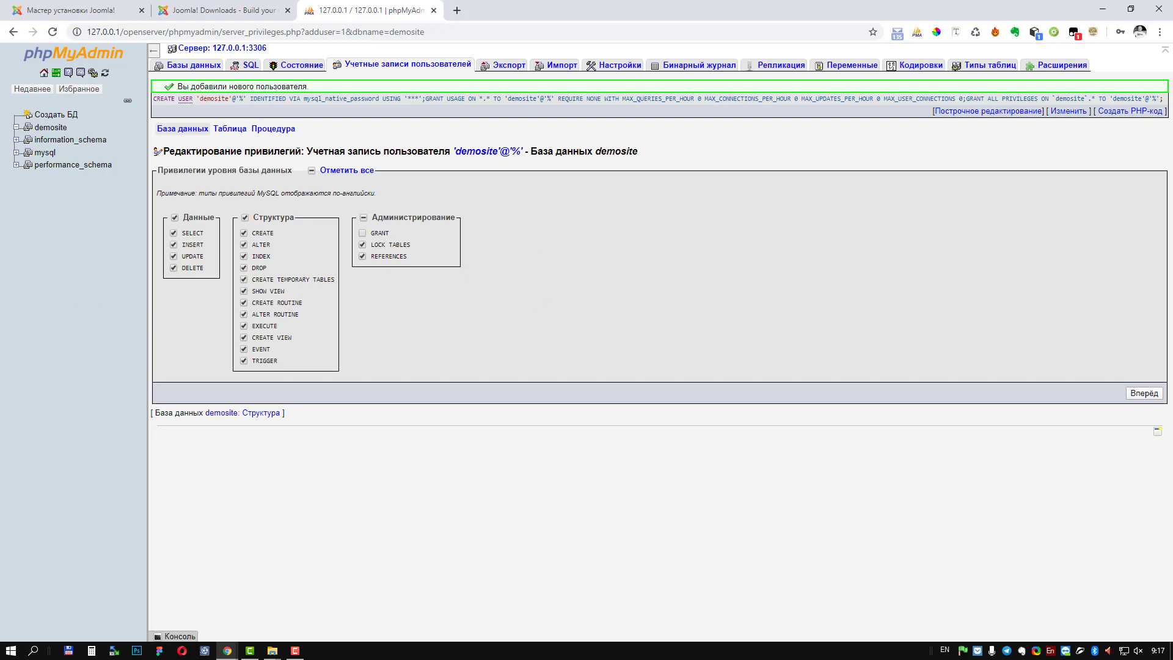
{"action": "left_click", "coordinate": [689, 269]}
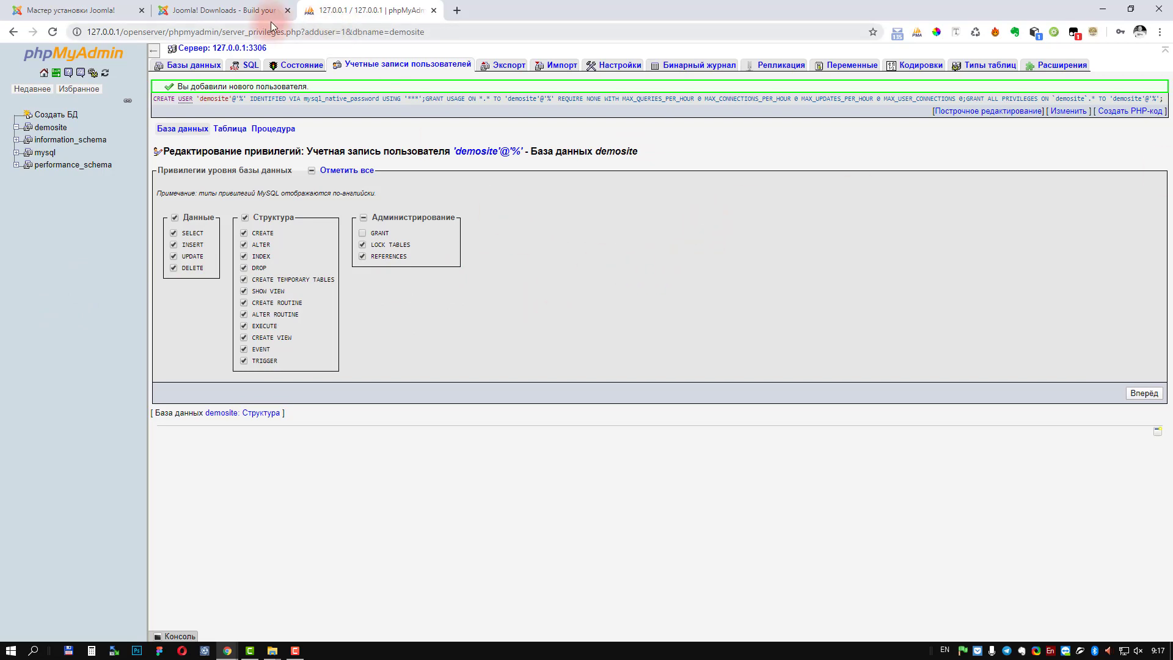
{"action": "left_click", "coordinate": [195, 11]}
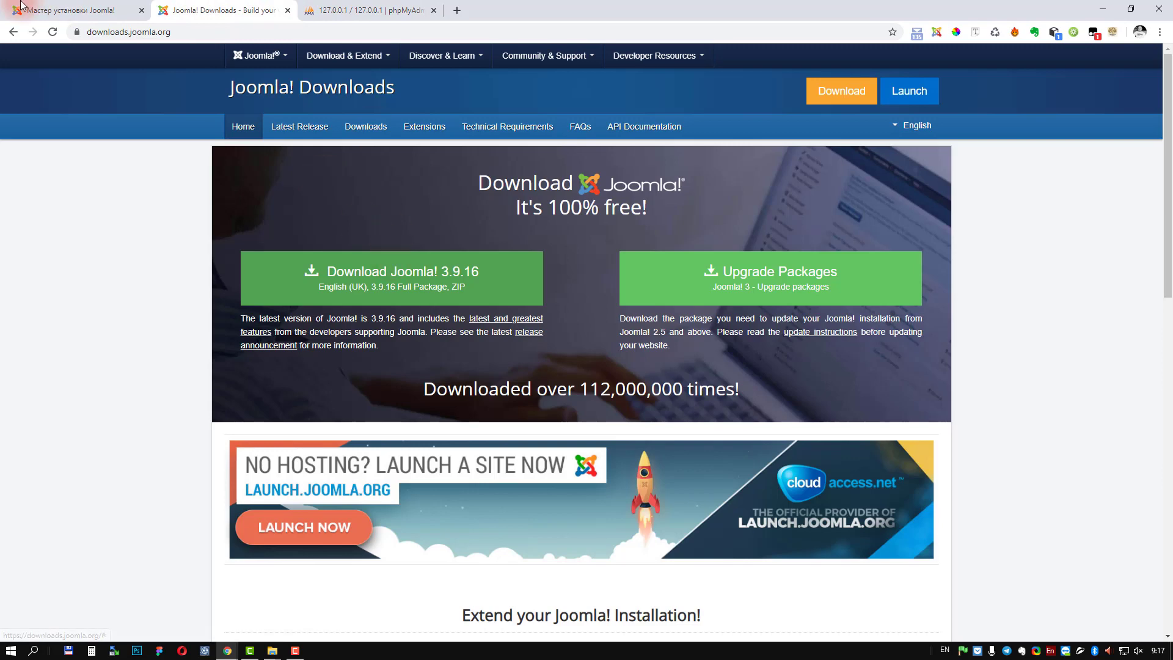
Step: Back in the Joomla installer, set the site name to 123123
{"action": "left_click", "coordinate": [287, 11]}
{"action": "left_click", "coordinate": [44, 12]}
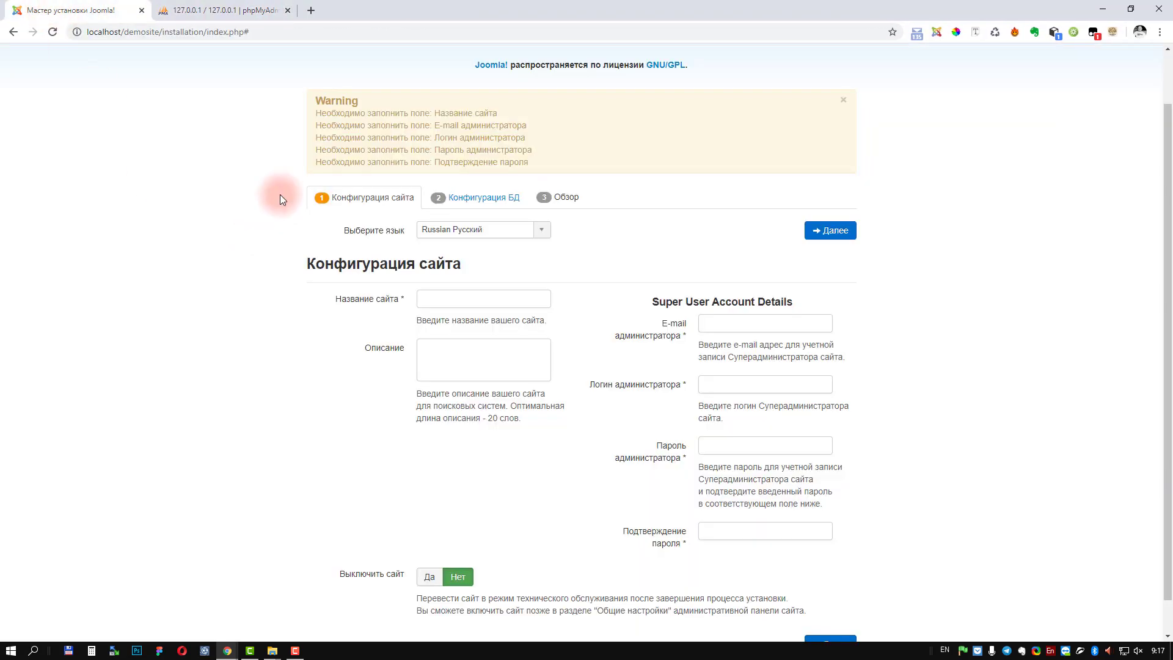
{"action": "left_click", "coordinate": [471, 297]}
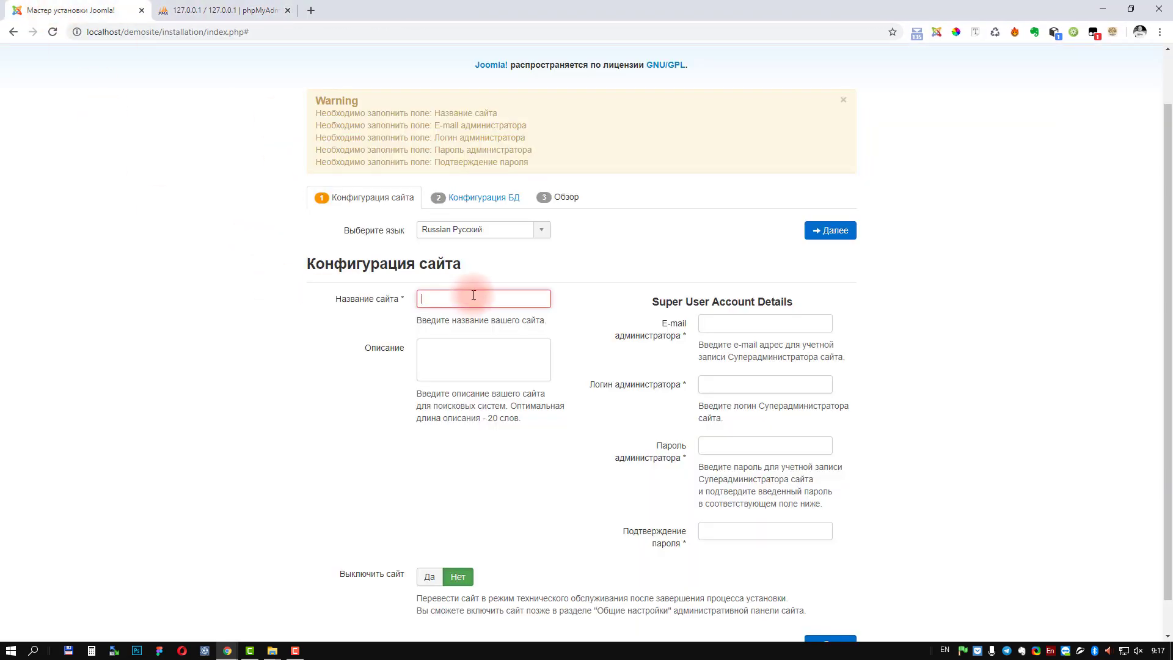
{"action": "type", "text": "123"}
{"action": "left_click", "coordinate": [476, 357]}
{"action": "type", "text": "123"}
{"action": "key", "text": "ctrl+a"}
{"action": "key", "text": "BackSpace"}
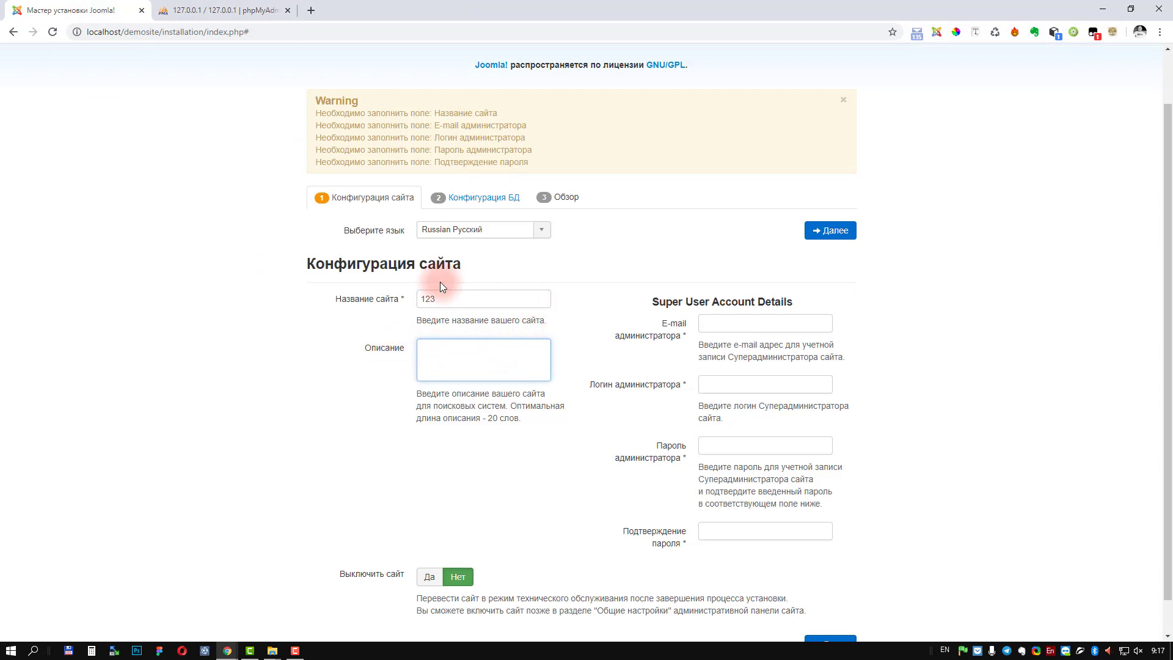
{"action": "type", "text": "123"}
Step: Fill in the Super User e-mail, login, password and confirmation, then continue
{"action": "left_click", "coordinate": [742, 326]}
{"action": "type", "text": "123"}
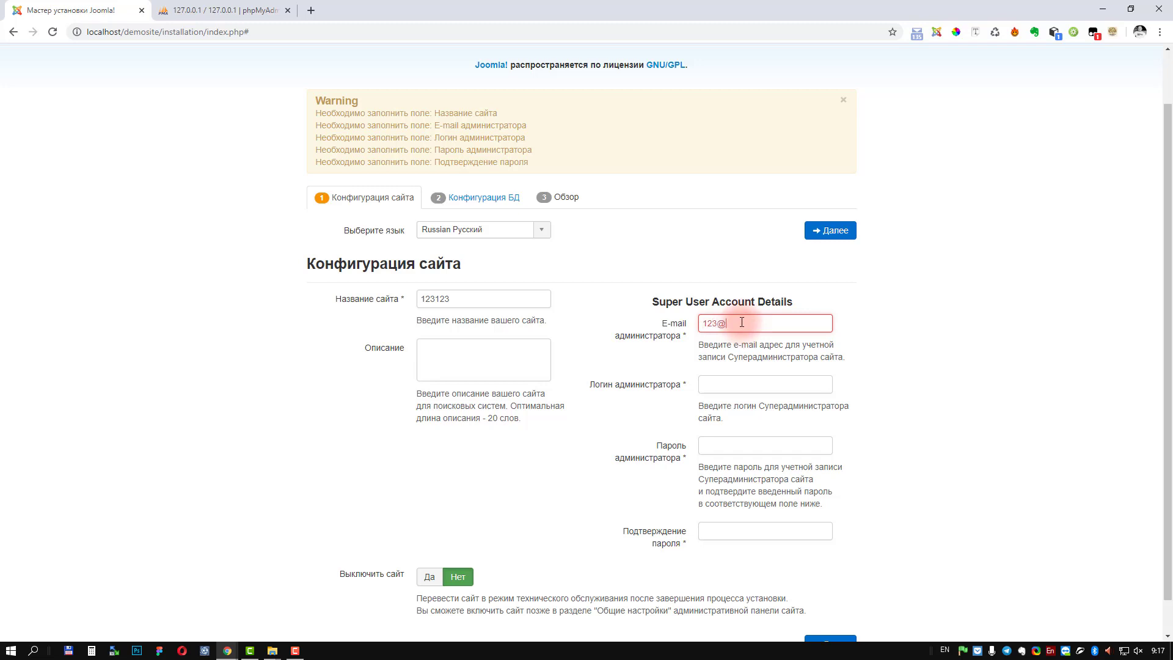
{"action": "type", "text": "@123.ru"}
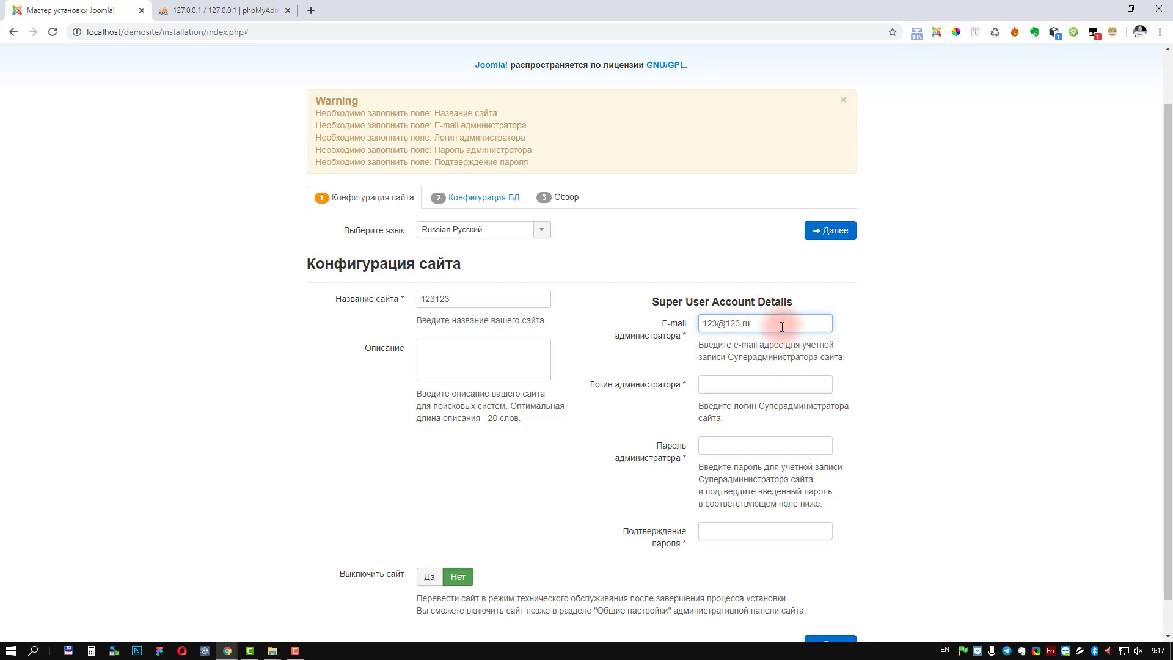
{"action": "left_click", "coordinate": [749, 388]}
{"action": "type", "text": "12"}
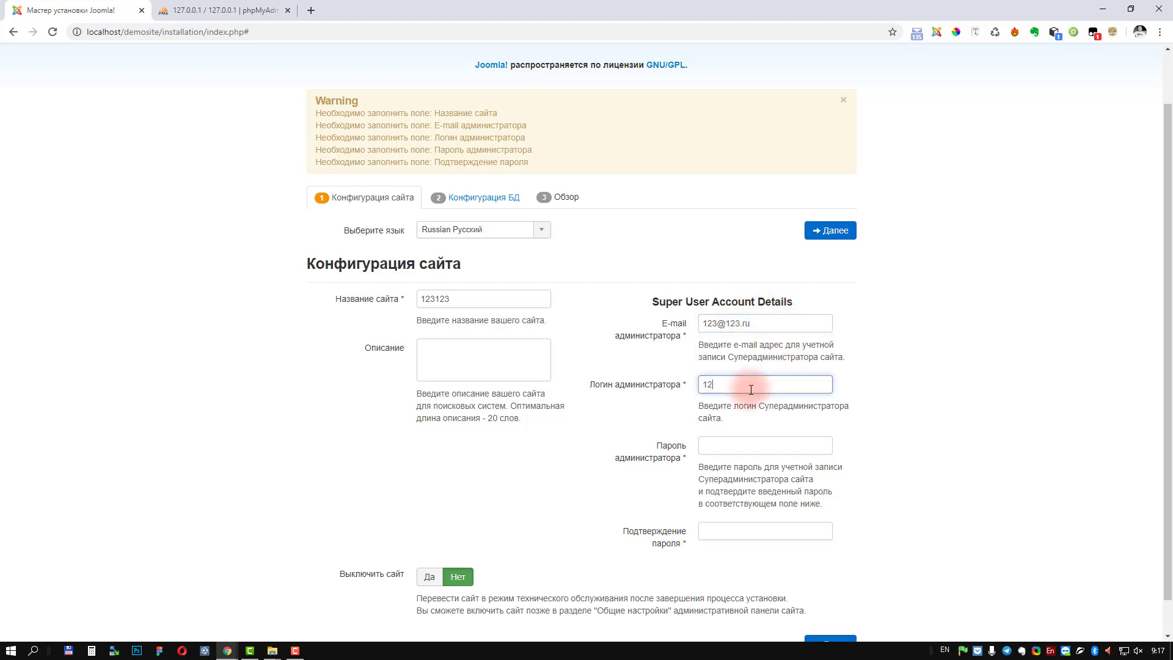
{"action": "type", "text": "3"}
{"action": "left_click", "coordinate": [744, 448]}
{"action": "type", "text": "123123"}
{"action": "left_click", "coordinate": [741, 529]}
{"action": "type", "text": "123123"}
{"action": "scroll", "coordinate": [890, 501], "scroll_direction": "down", "scroll_amount": 1}
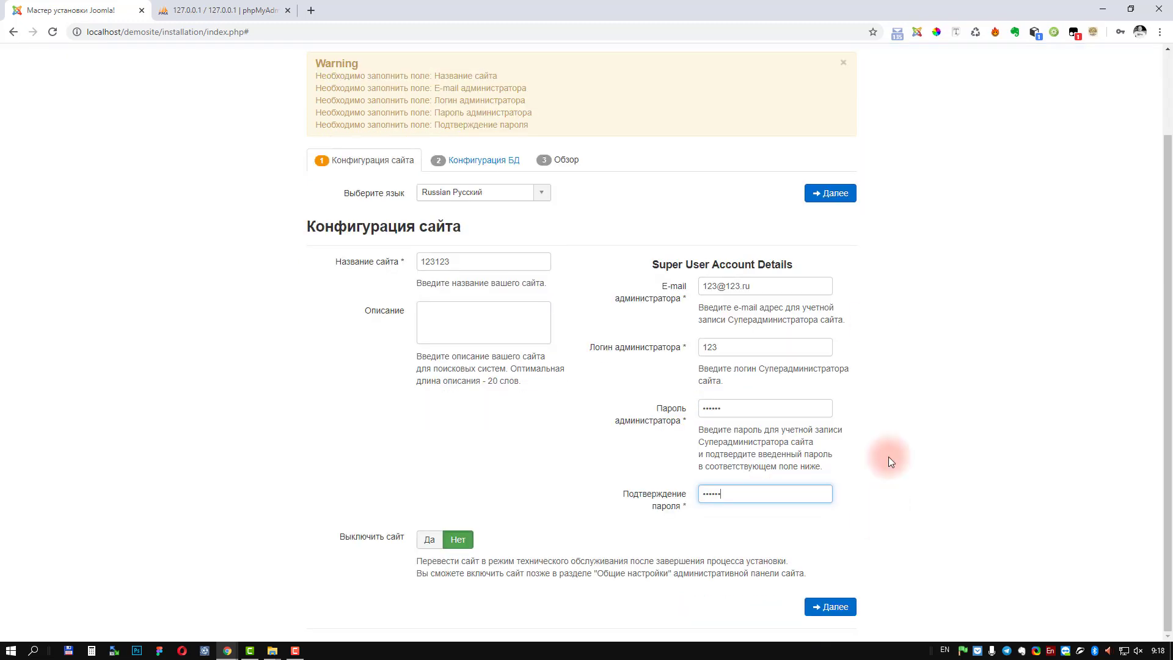
{"action": "left_click", "coordinate": [831, 611]}
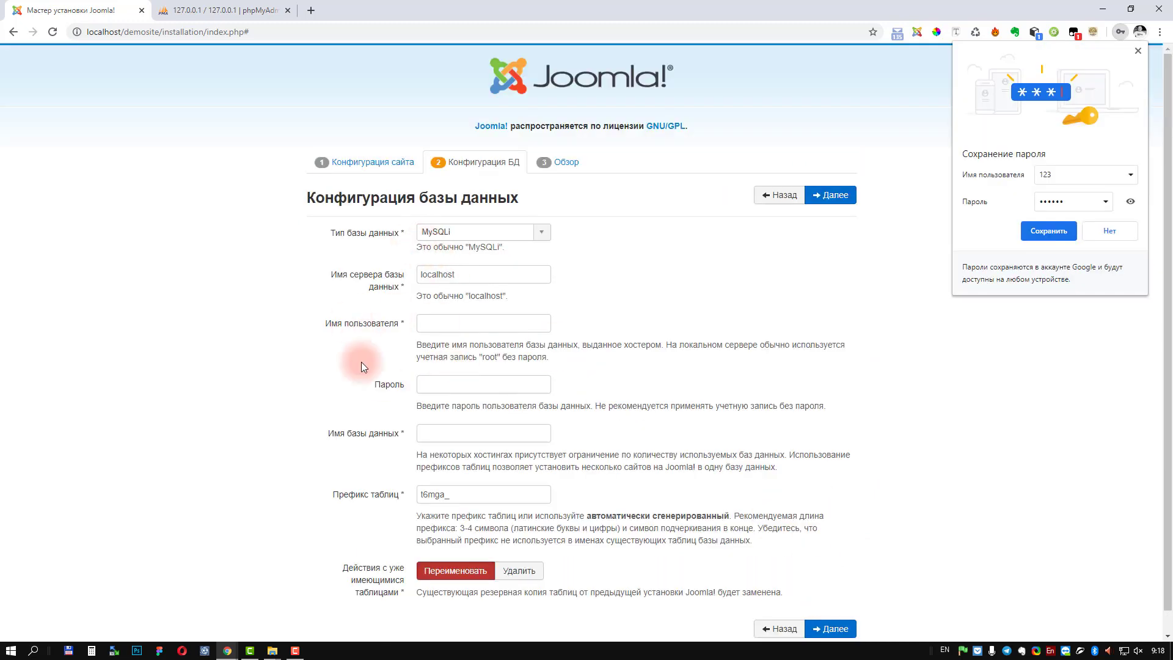
Step: Enter database user demosite, paste its password, name the database demosite, and continue
{"action": "left_click", "coordinate": [515, 329]}
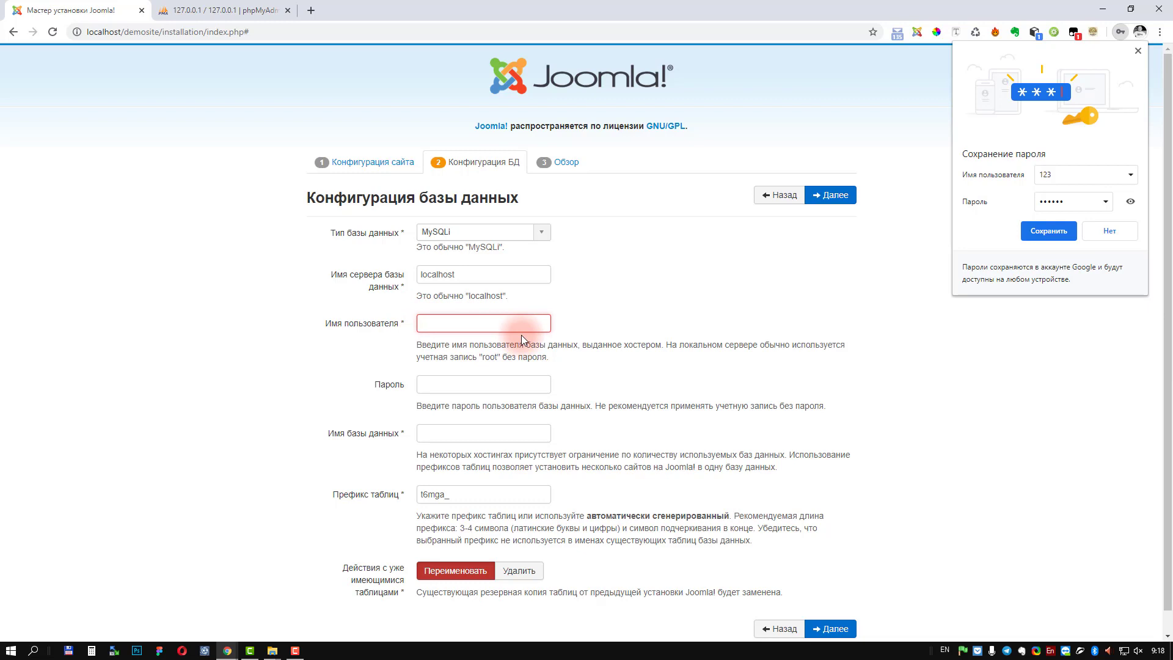
{"action": "type", "text": "demosite"}
{"action": "left_click", "coordinate": [505, 382]}
{"action": "key", "text": "ctrl+v"}
{"action": "left_click", "coordinate": [480, 434]}
{"action": "type", "text": "de"}
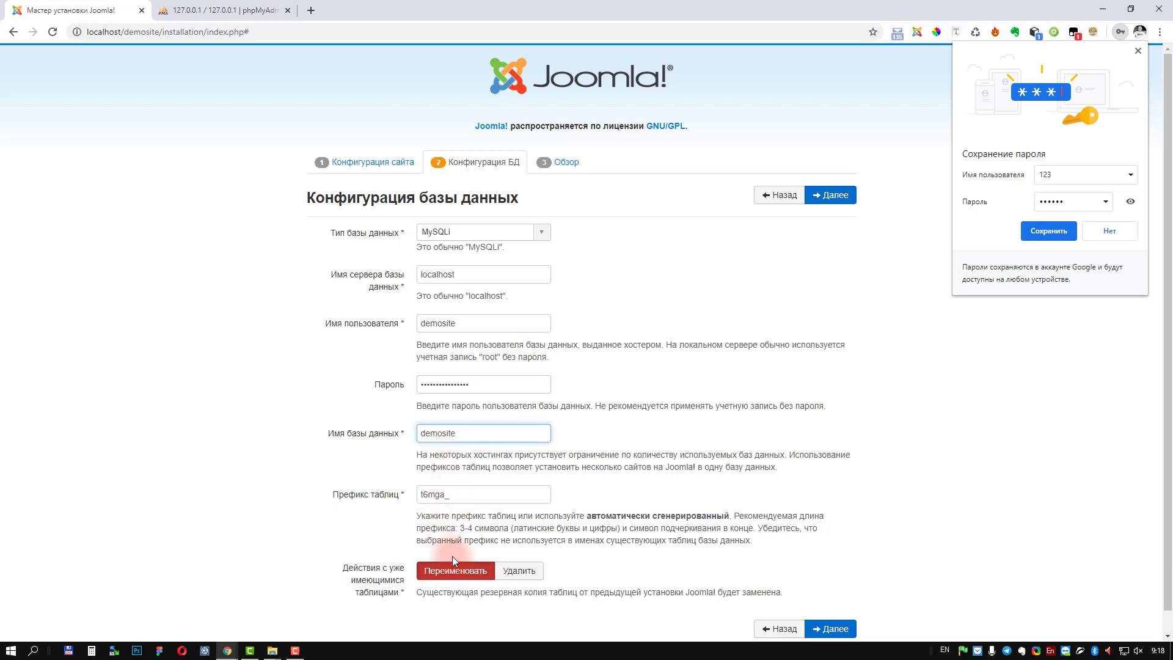
{"action": "scroll", "coordinate": [630, 538], "scroll_direction": "down", "scroll_amount": 1}
{"action": "left_click", "coordinate": [830, 608]}
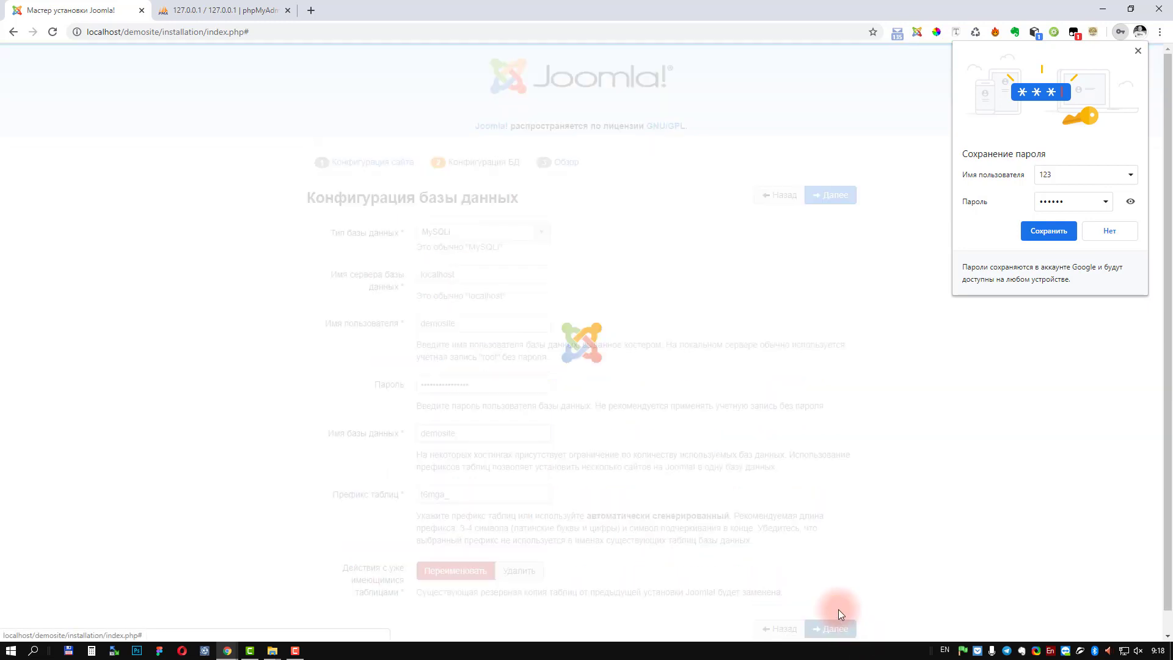
Step: Review the overview with demo data set to Нет and run the Joomla installation
{"action": "left_click", "coordinate": [1137, 51]}
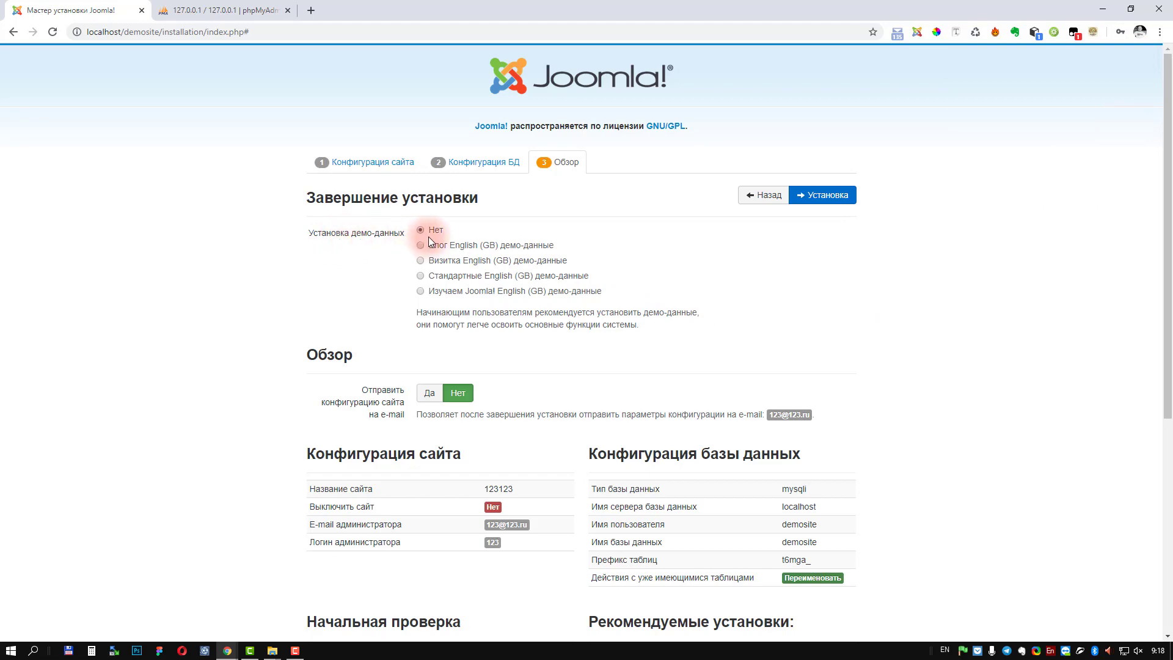
{"action": "scroll", "coordinate": [541, 339], "scroll_direction": "down", "scroll_amount": 4}
{"action": "scroll", "coordinate": [435, 457], "scroll_direction": "down", "scroll_amount": 2}
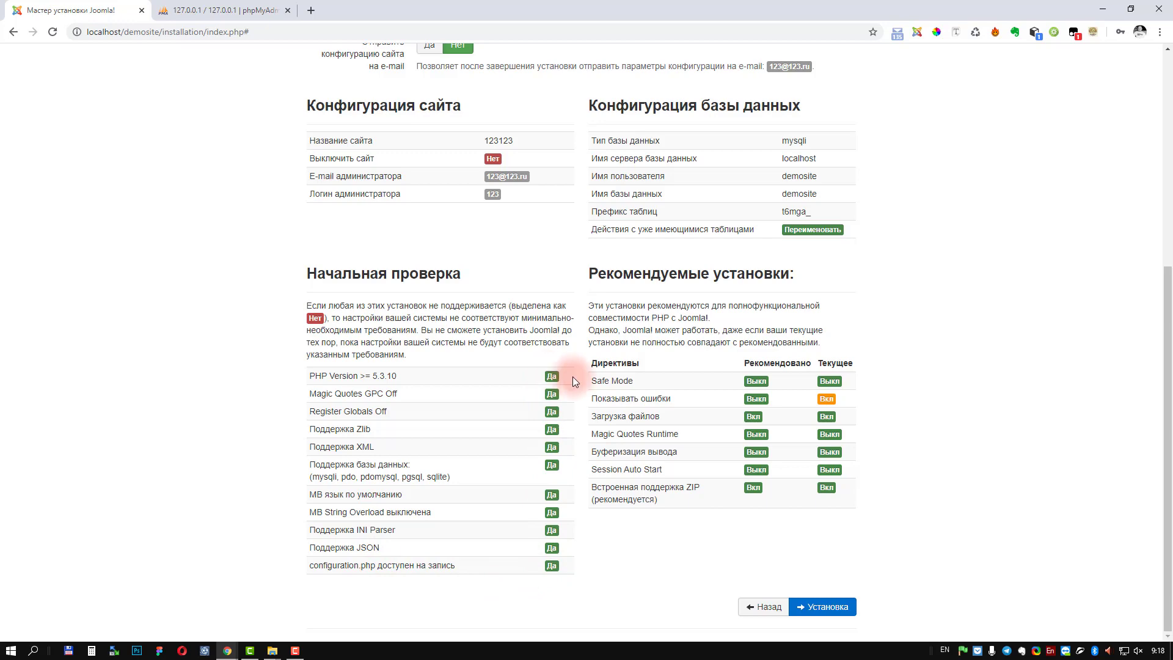
{"action": "scroll", "coordinate": [794, 459], "scroll_direction": "up", "scroll_amount": 5}
{"action": "scroll", "coordinate": [809, 511], "scroll_direction": "down", "scroll_amount": 4}
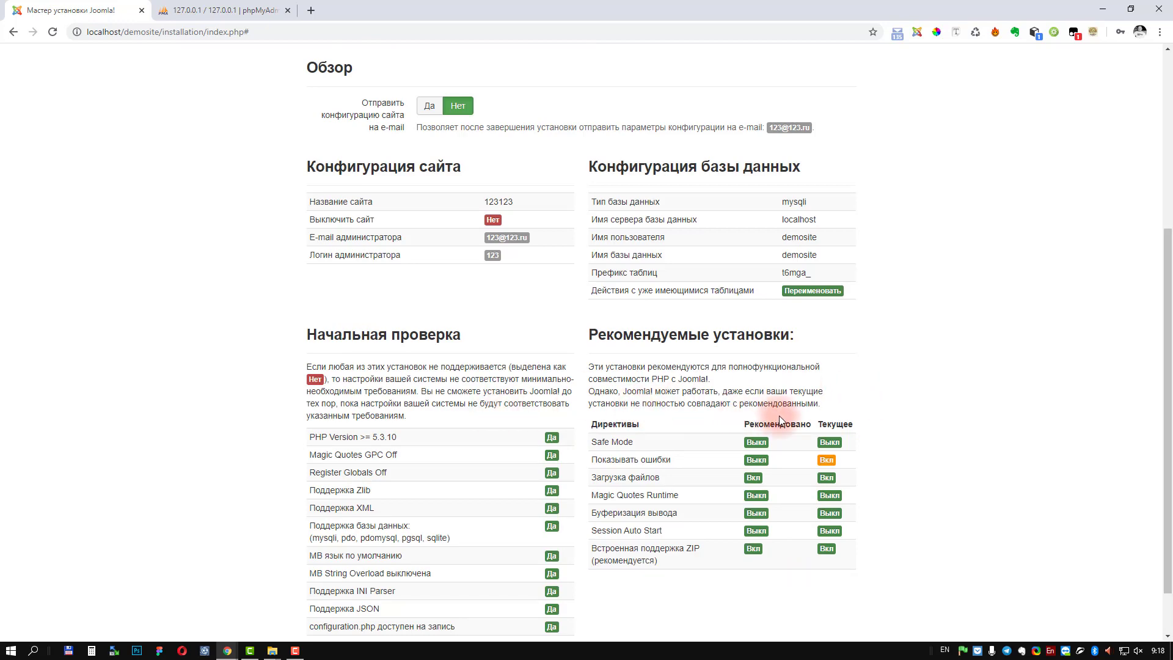
{"action": "scroll", "coordinate": [778, 415], "scroll_direction": "up", "scroll_amount": 5}
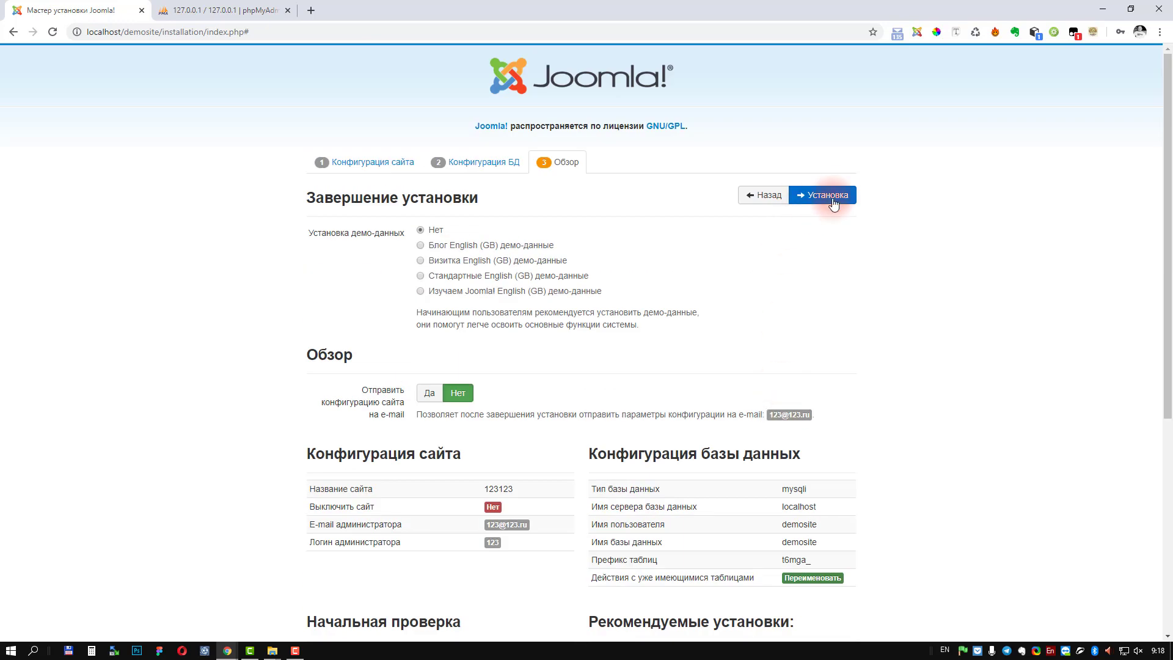
{"action": "left_click", "coordinate": [837, 194]}
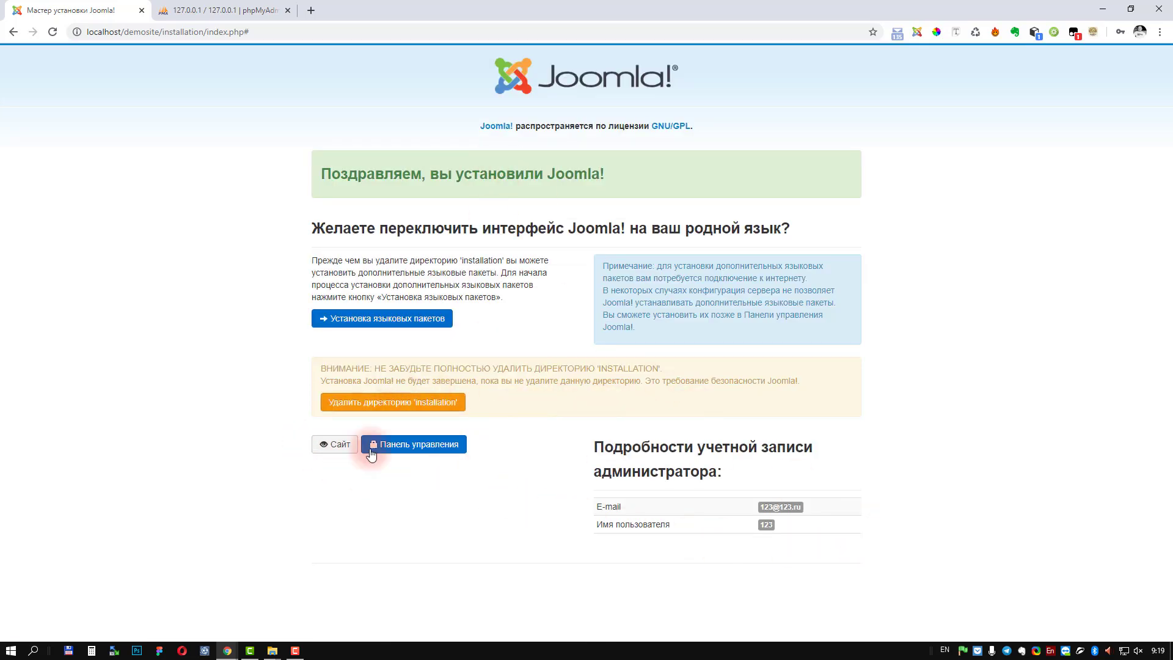
{"action": "left_click", "coordinate": [335, 445]}
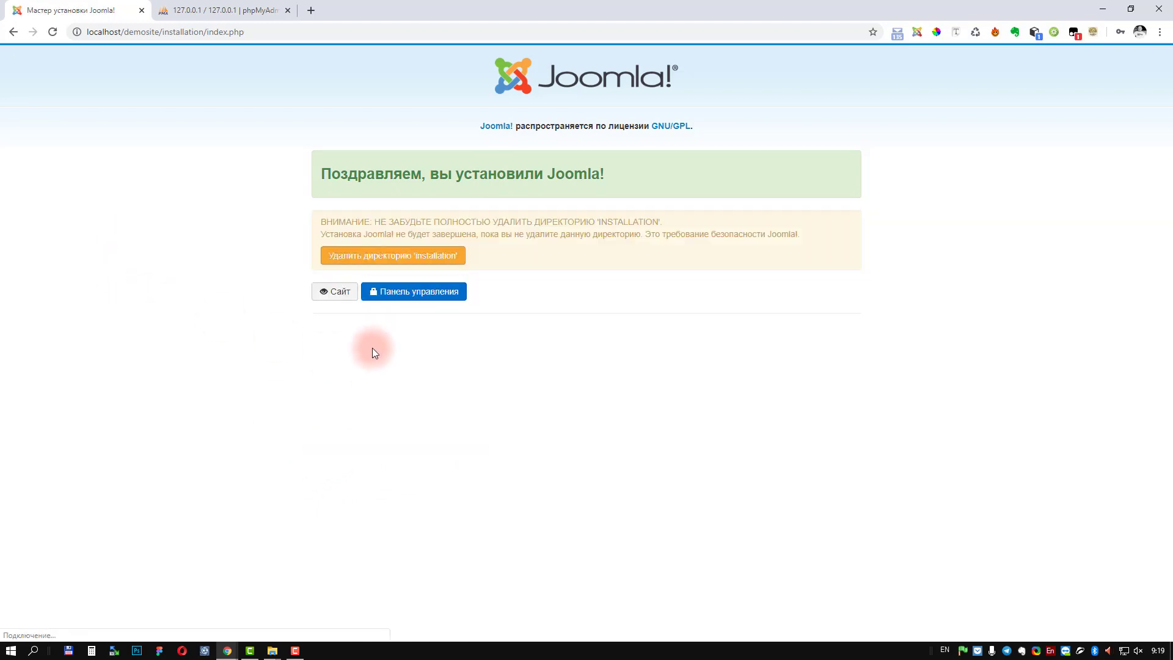
Step: Open demosite in phpMyAdmin and scroll through its 78 t6mga_ Joomla tables
{"action": "left_click", "coordinate": [183, 10]}
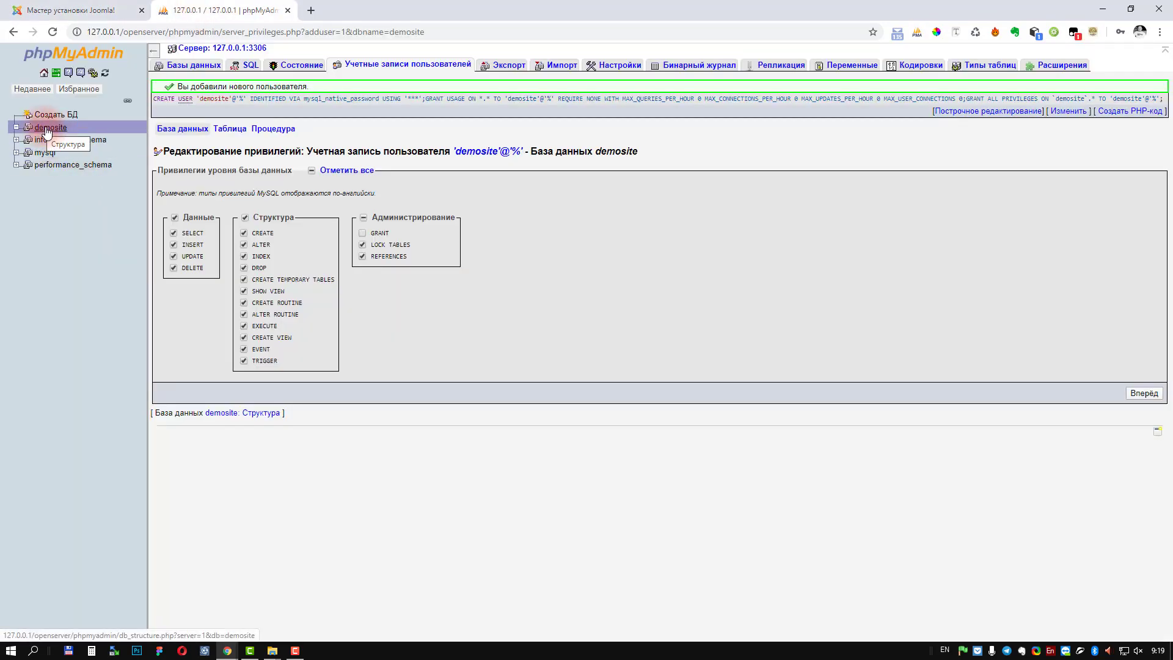
{"action": "left_click", "coordinate": [47, 130]}
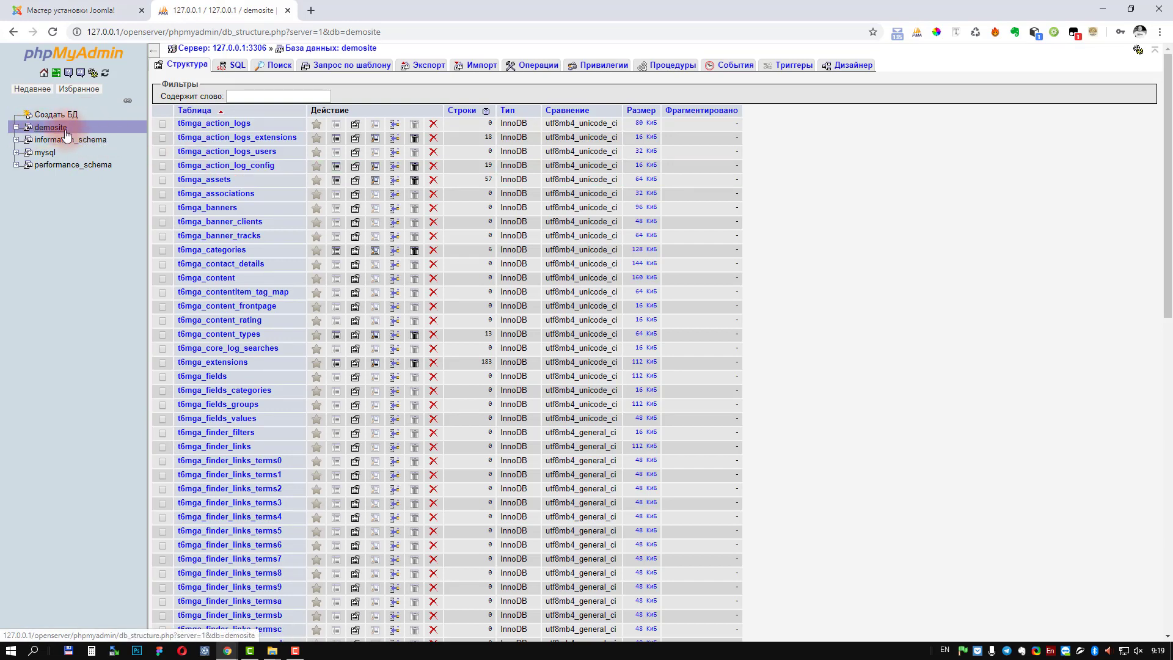
{"action": "scroll", "coordinate": [235, 290], "scroll_direction": "down", "scroll_amount": 12}
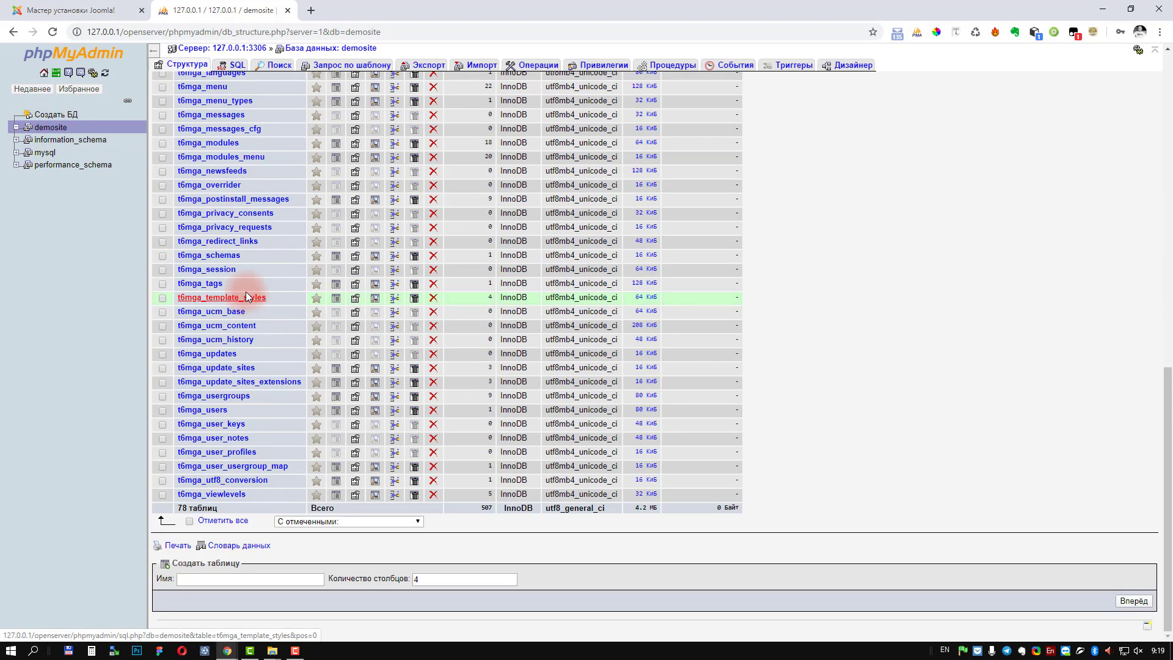
{"action": "scroll", "coordinate": [248, 297], "scroll_direction": "up", "scroll_amount": 12}
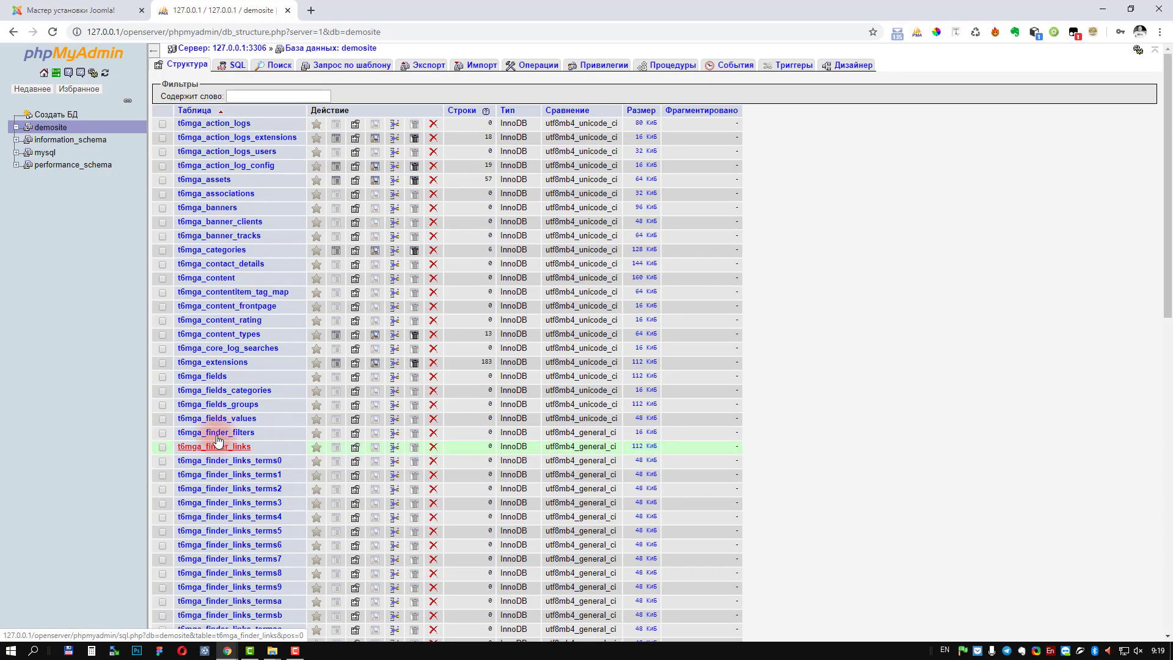
{"action": "scroll", "coordinate": [217, 448], "scroll_direction": "down", "scroll_amount": 8}
{"action": "scroll", "coordinate": [210, 415], "scroll_direction": "up", "scroll_amount": 8}
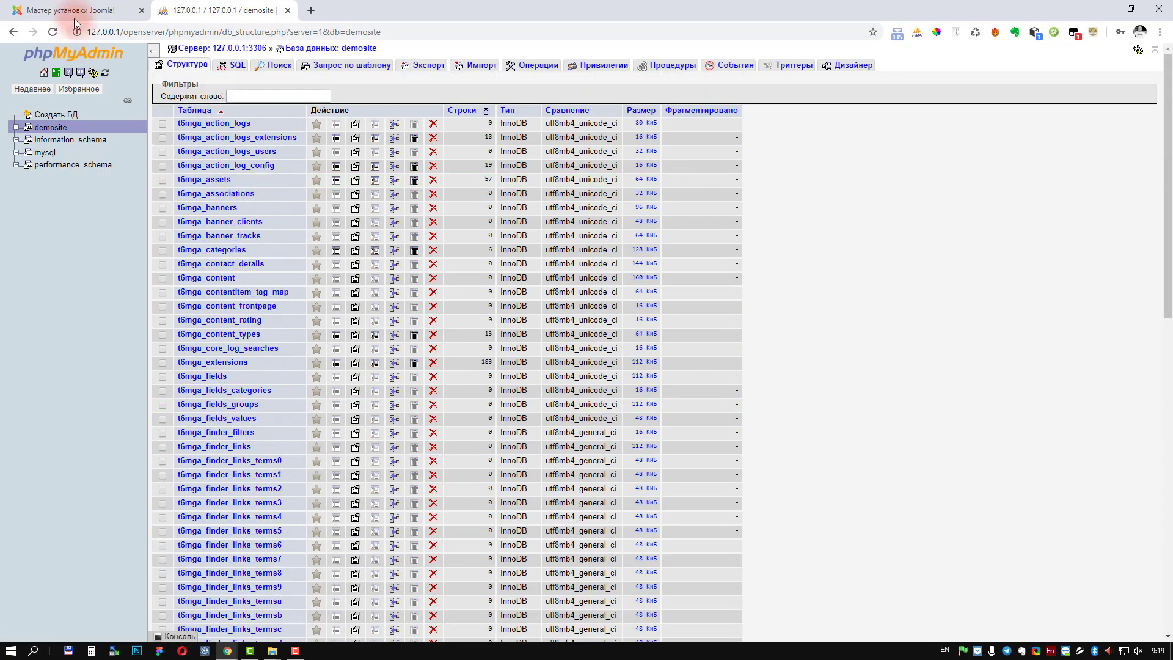
Step: Delete Joomla's installation directory and open the new site's front page
{"action": "left_click", "coordinate": [288, 11]}
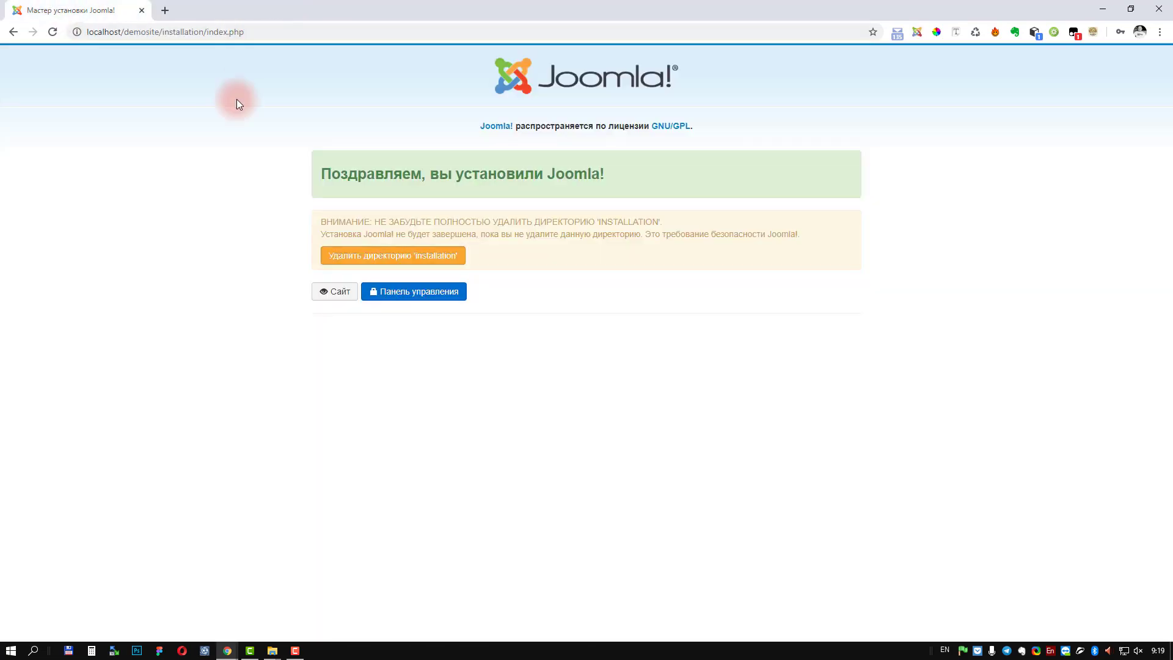
{"action": "left_click", "coordinate": [393, 263]}
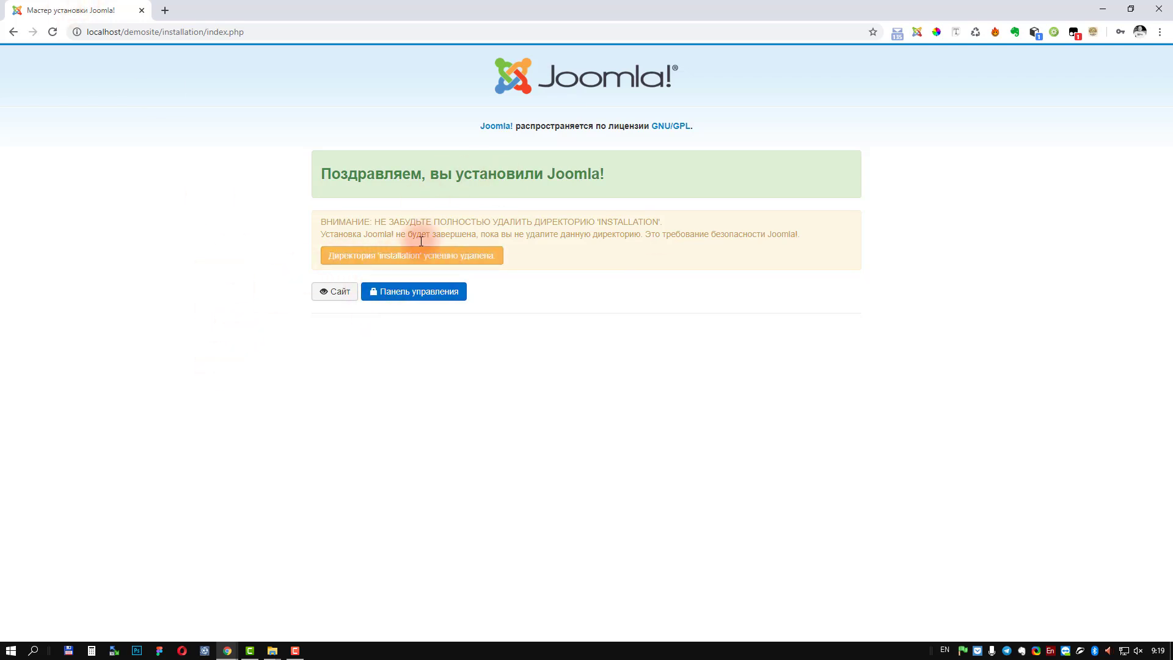
{"action": "left_click", "coordinate": [335, 294]}
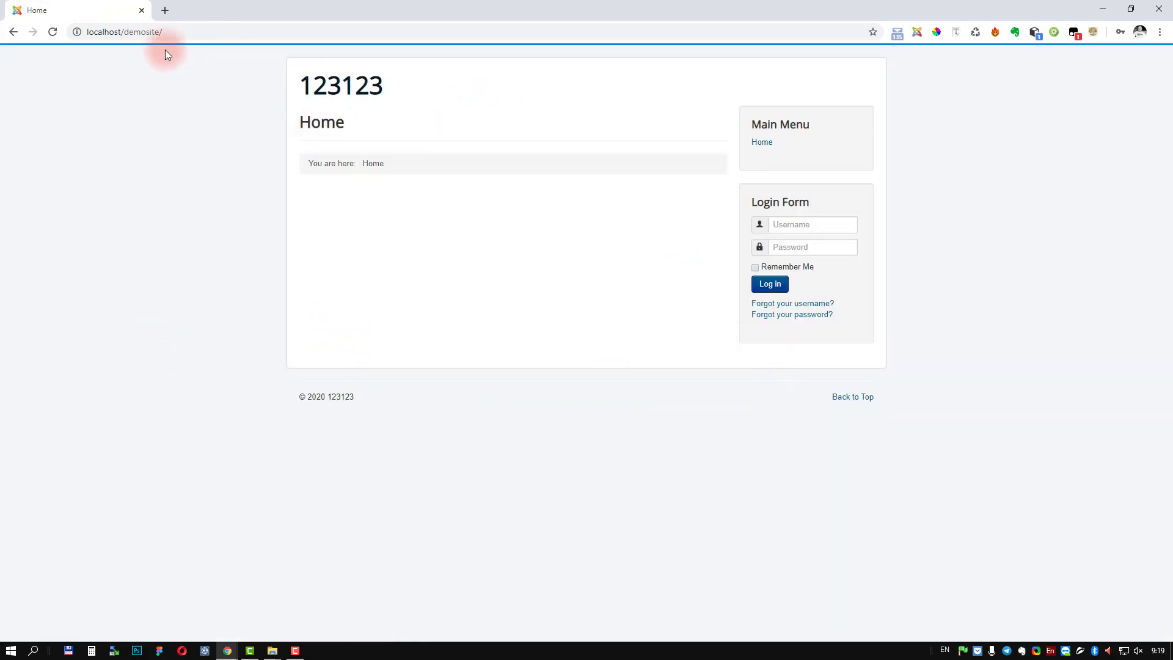
Step: Go to localhost/demosite/administrator and enter the Super User login
{"action": "left_click", "coordinate": [184, 32]}
{"action": "left_click", "coordinate": [110, 31]}
{"action": "left_click", "coordinate": [189, 31]}
{"action": "type", "text": "administrator"}
{"action": "key", "text": "Return"}
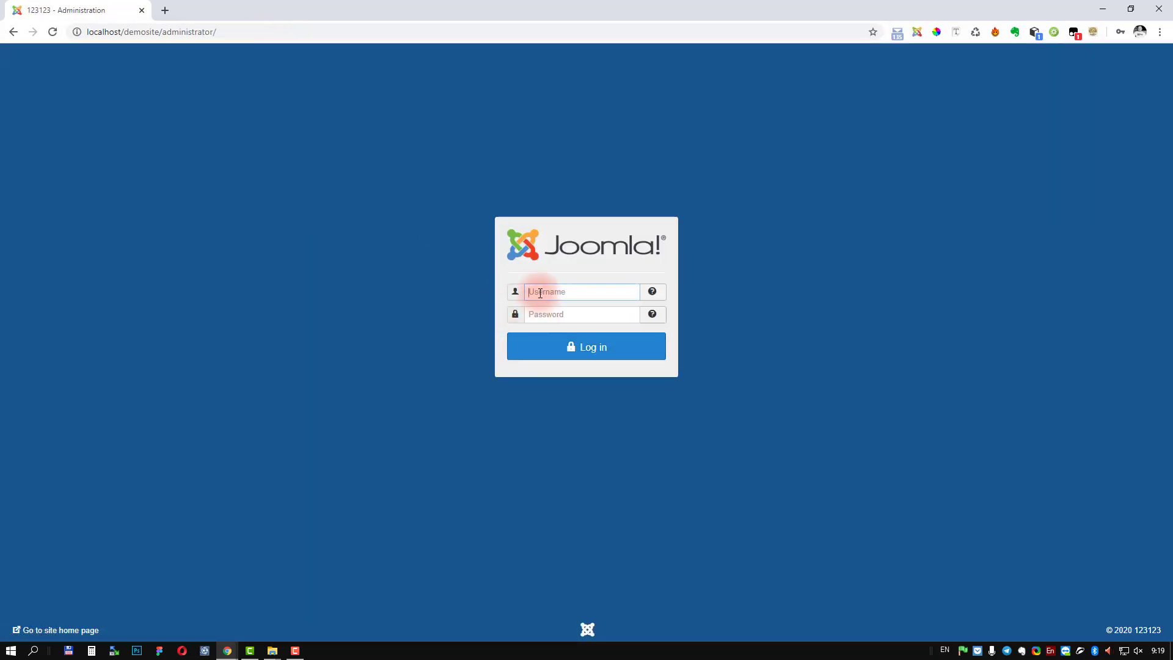
{"action": "type", "text": "123"}
{"action": "left_click", "coordinate": [553, 314]}
Step: Enter the password, log in, and open Extensions > Language(s) showing English (United Kingdom)
{"action": "type", "text": "1231"}
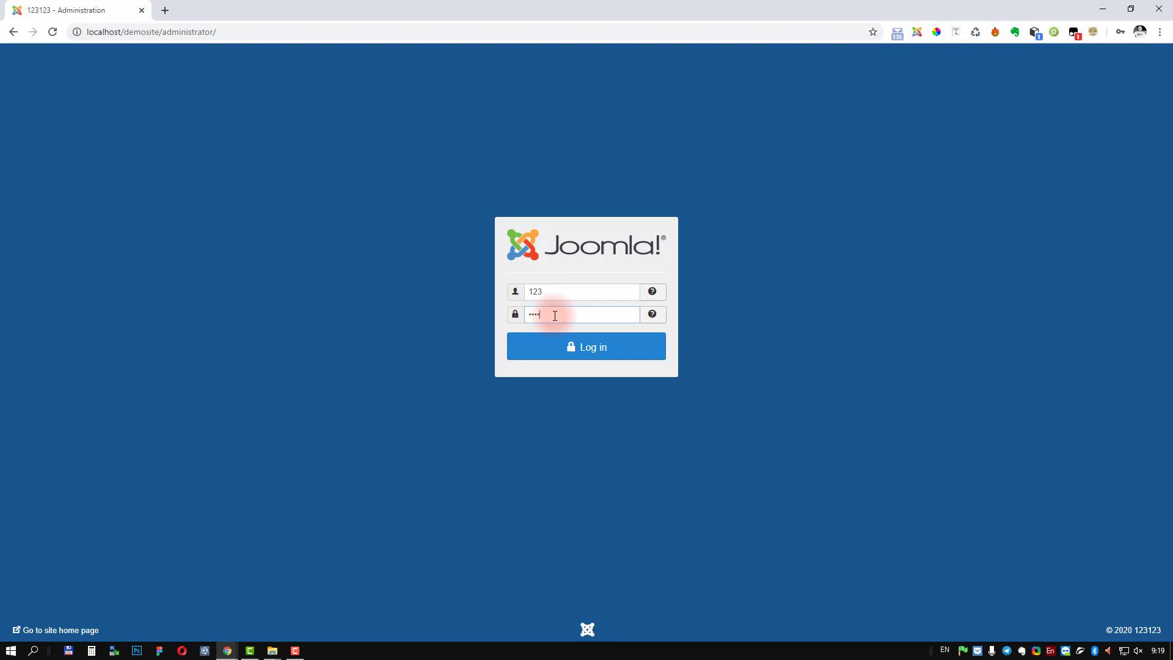
{"action": "type", "text": "23"}
{"action": "left_click", "coordinate": [589, 348]}
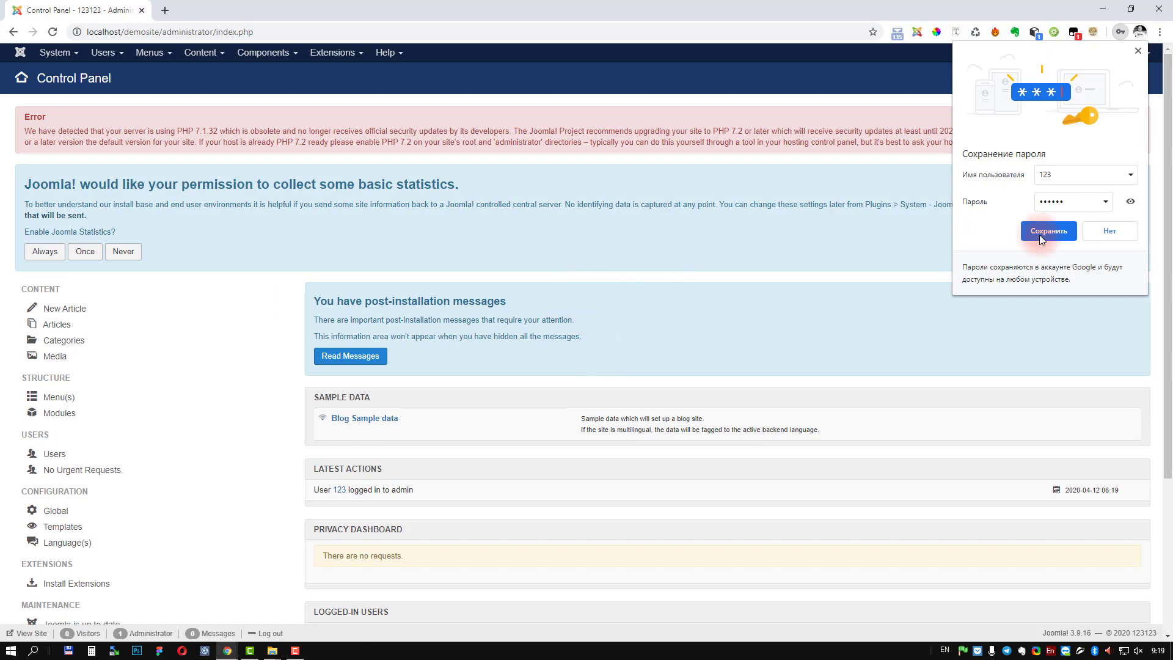
{"action": "left_click", "coordinate": [1140, 58]}
{"action": "scroll", "coordinate": [501, 482], "scroll_direction": "down", "scroll_amount": 2}
{"action": "scroll", "coordinate": [501, 482], "scroll_direction": "up", "scroll_amount": 2}
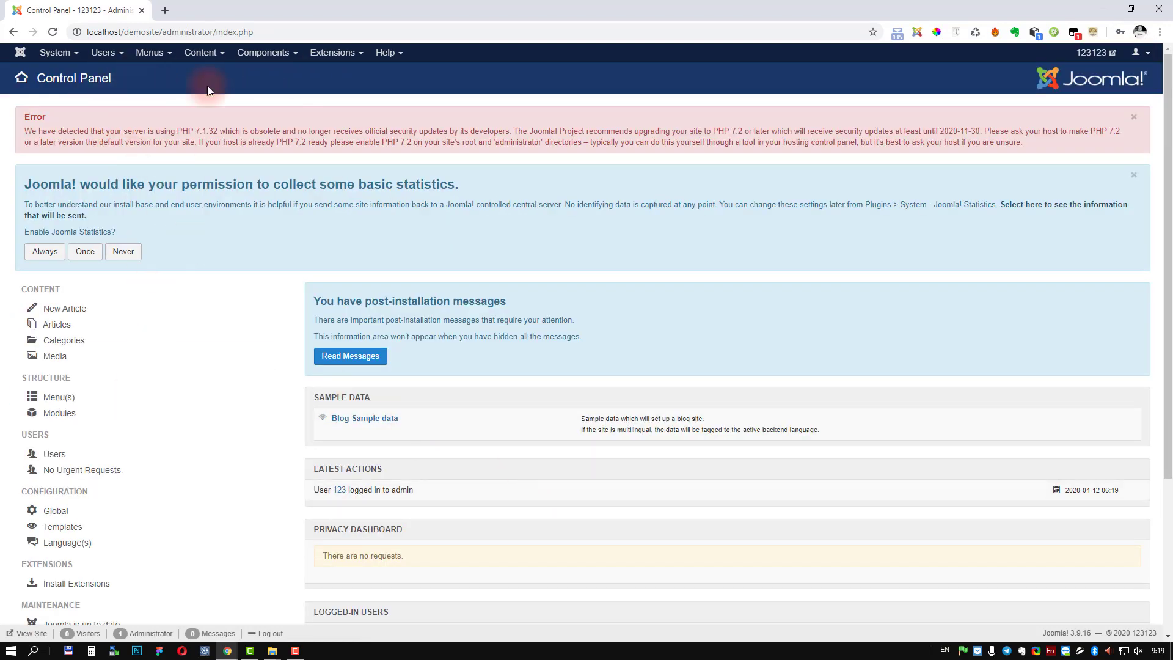
{"action": "left_click", "coordinate": [324, 58]}
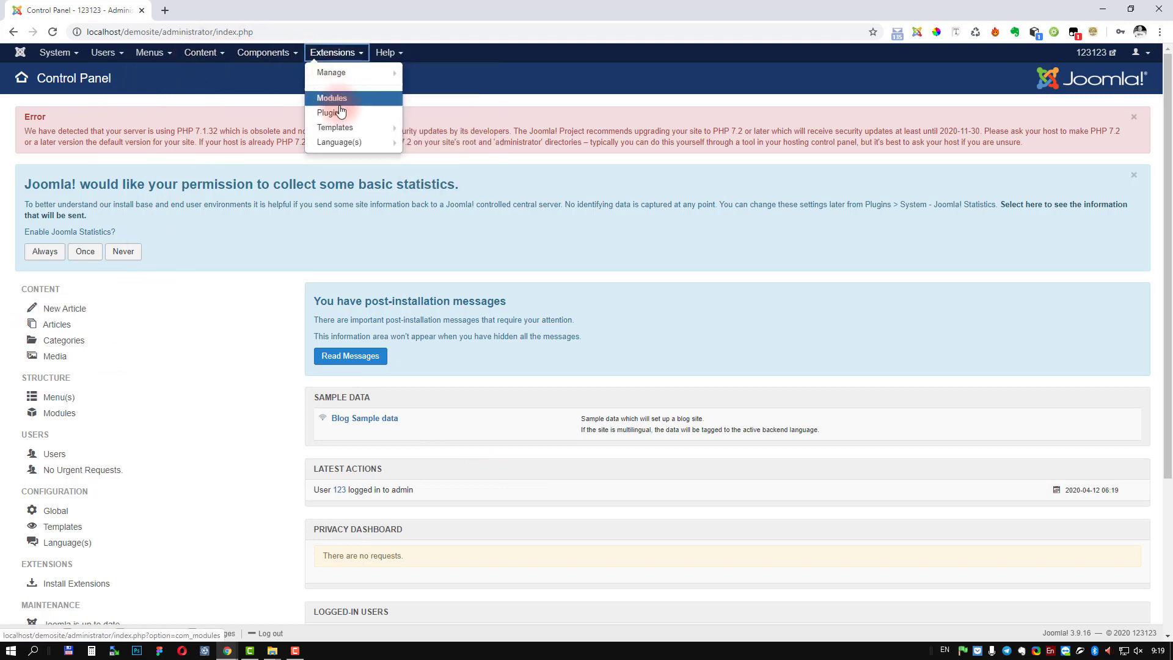
{"action": "left_click", "coordinate": [333, 142]}
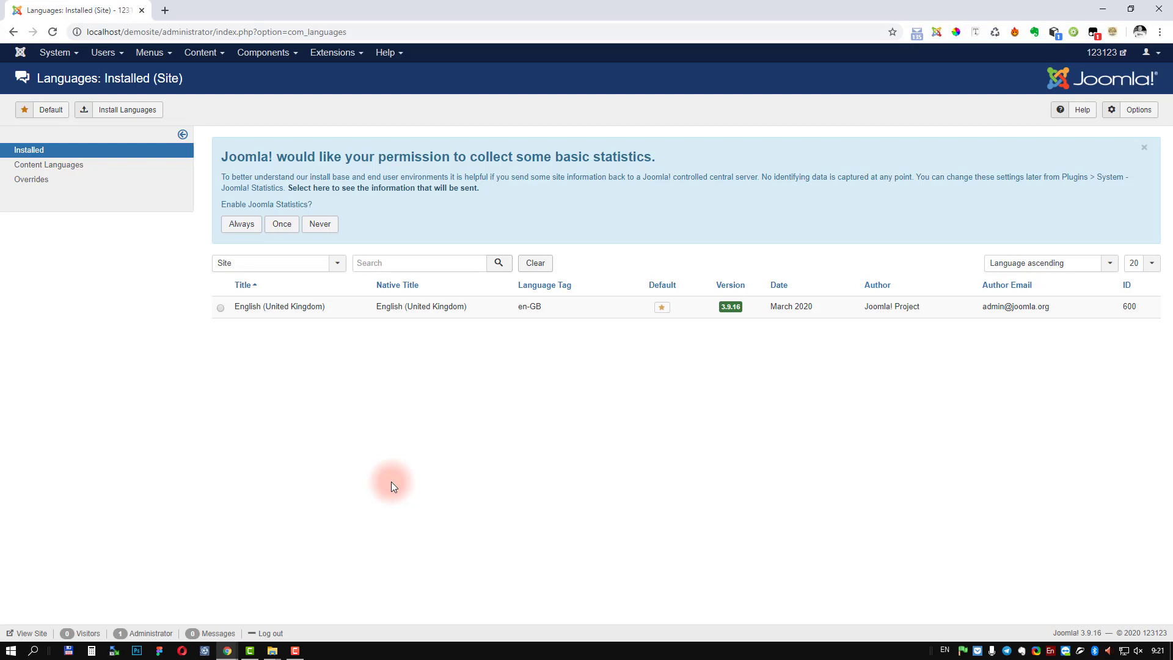
{"action": "key", "text": "F10"}
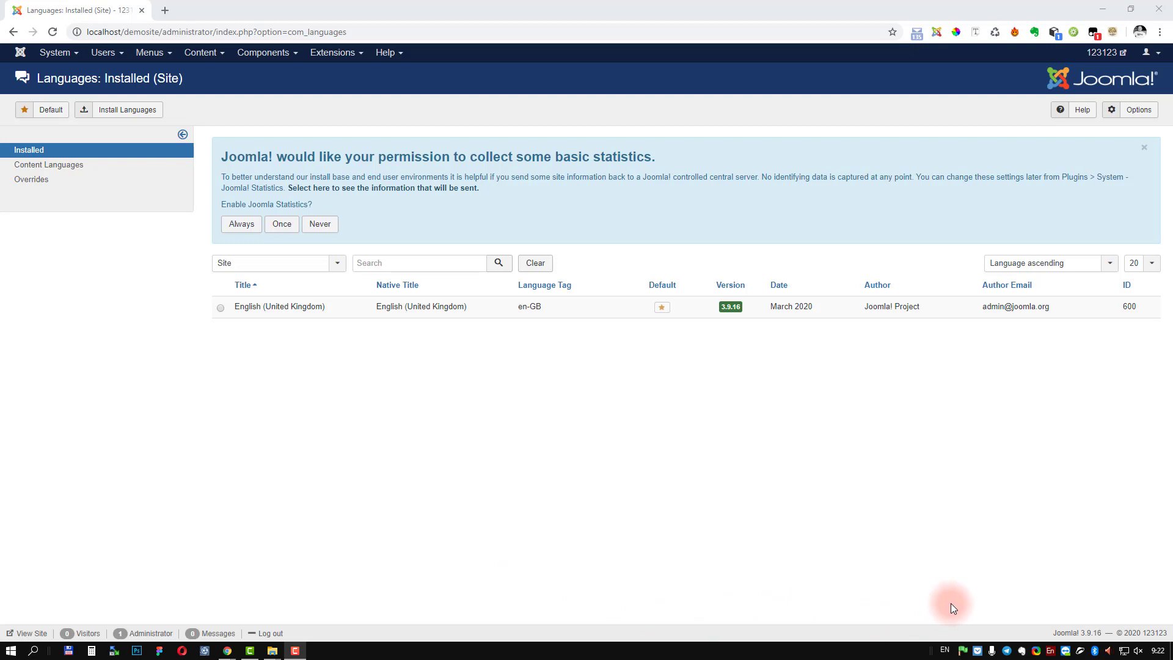
Step: From the Open Server tray menu, open the Дополнительно submenu and highlight its PhpMyAdmin entry
{"action": "left_click", "coordinate": [964, 653]}
{"action": "key", "text": "Up"}
{"action": "key", "text": "Up"}
{"action": "key", "text": "Up"}
{"action": "key", "text": "Up"}
{"action": "key", "text": "Up"}
{"action": "key", "text": "Up"}
{"action": "key", "text": "Up"}
{"action": "key", "text": "Right"}
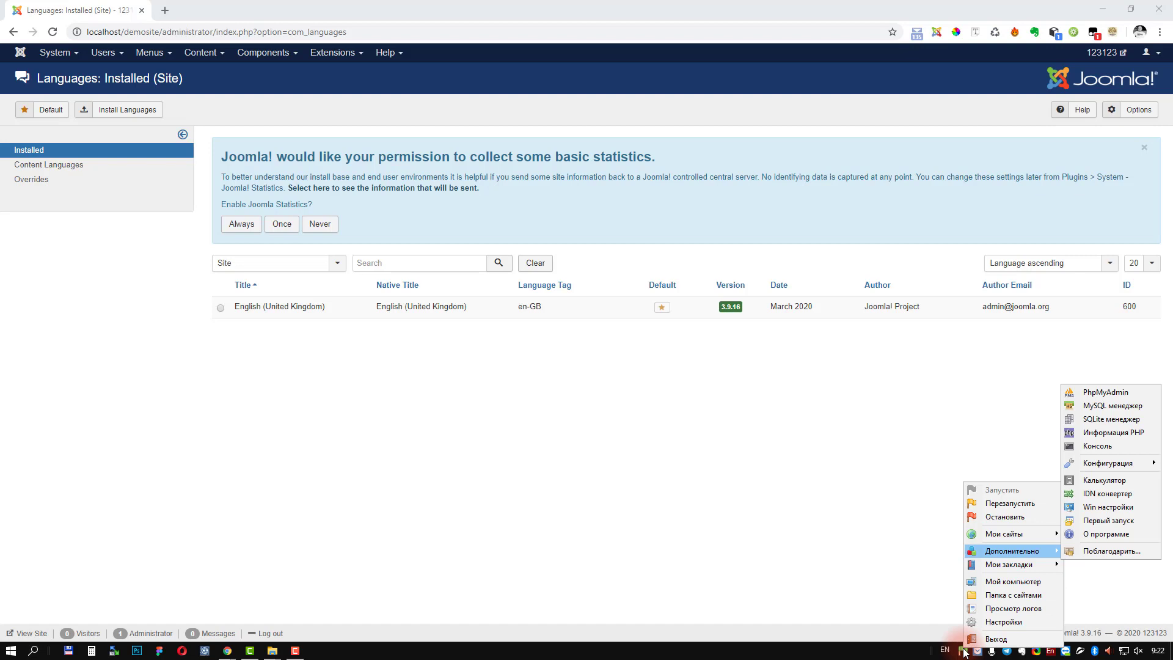
{"action": "key", "text": "Up"}
{"action": "key", "text": "Up"}
{"action": "key", "text": "Up"}
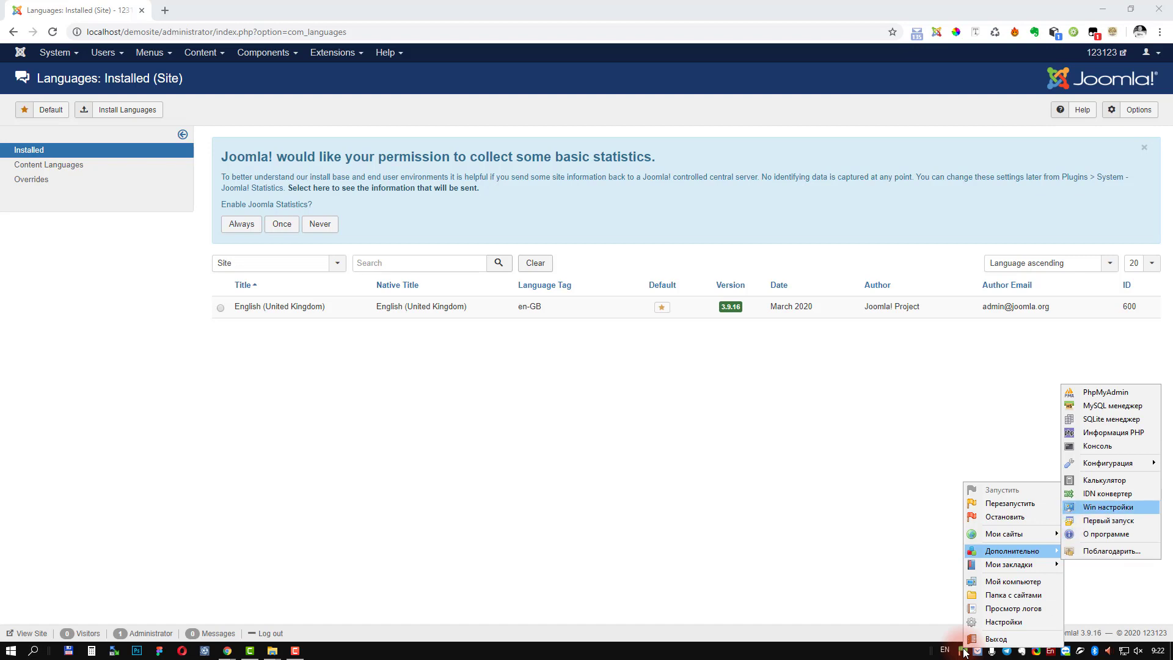
{"action": "key", "text": "Up"}
{"action": "key", "text": "Up"}
{"action": "key", "text": "Up"}
{"action": "key", "text": "Up"}
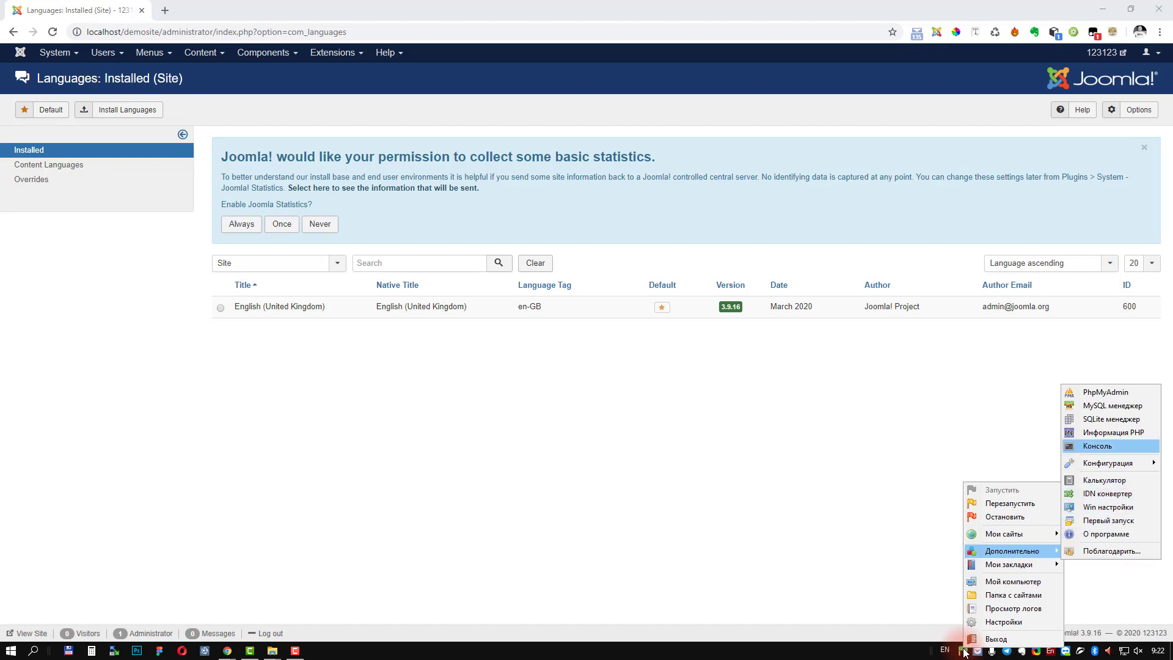
{"action": "key", "text": "Up"}
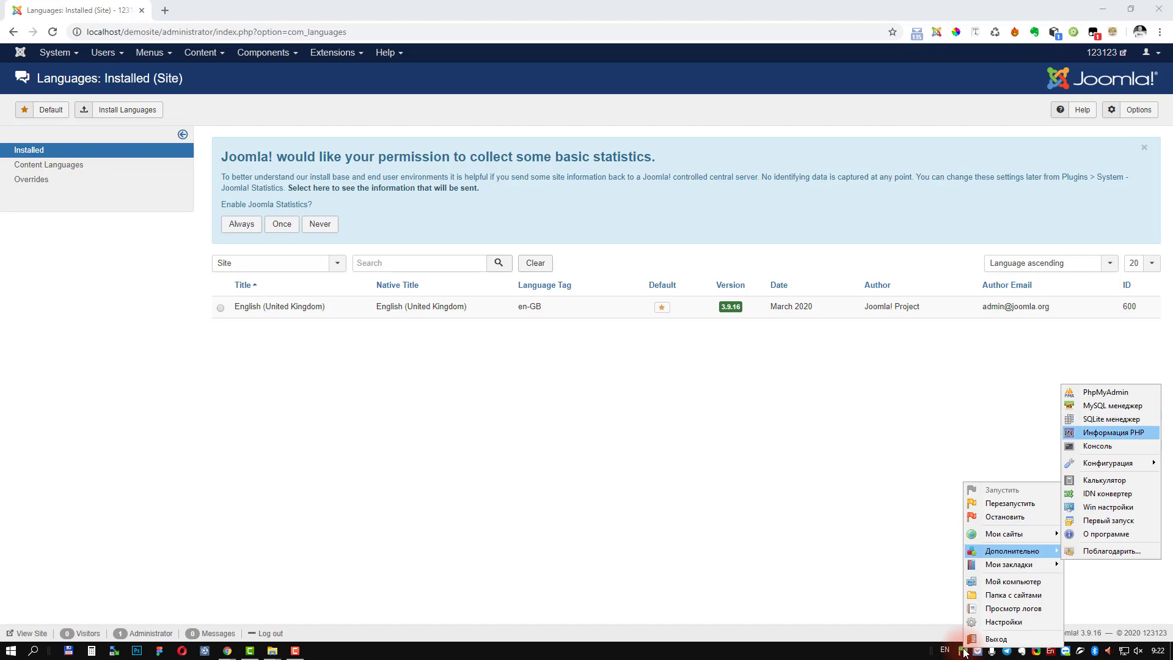
{"action": "key", "text": "Up"}
{"action": "key", "text": "Up"}
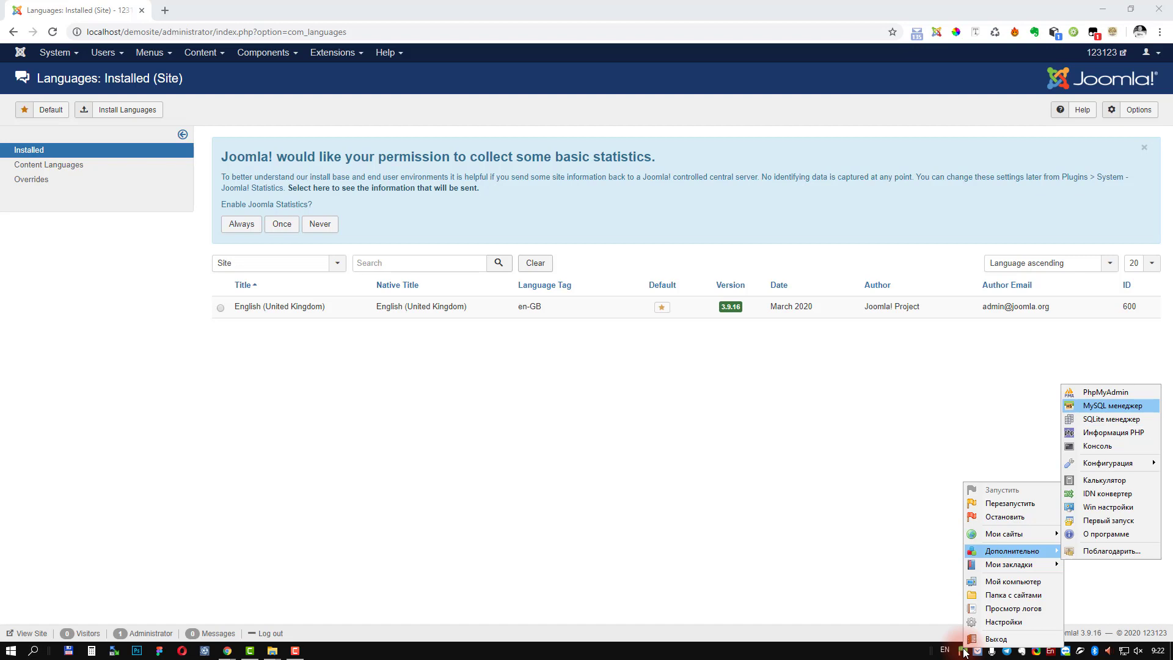
{"action": "key", "text": "Down"}
{"action": "key", "text": "Down"}
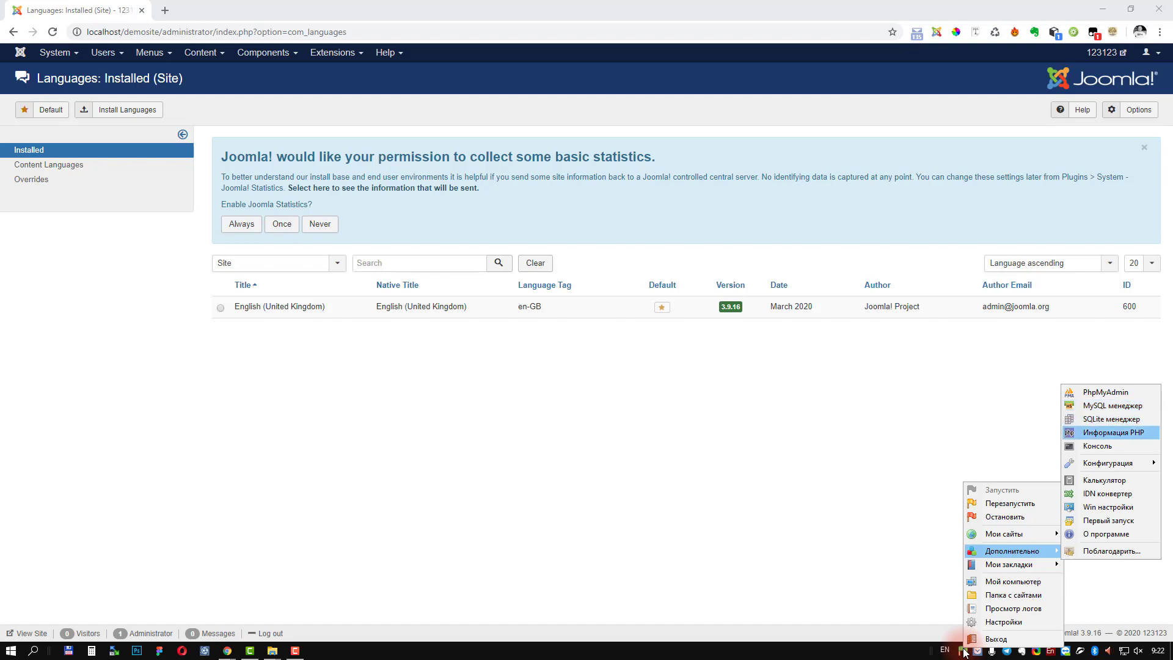
{"action": "key", "text": "Up"}
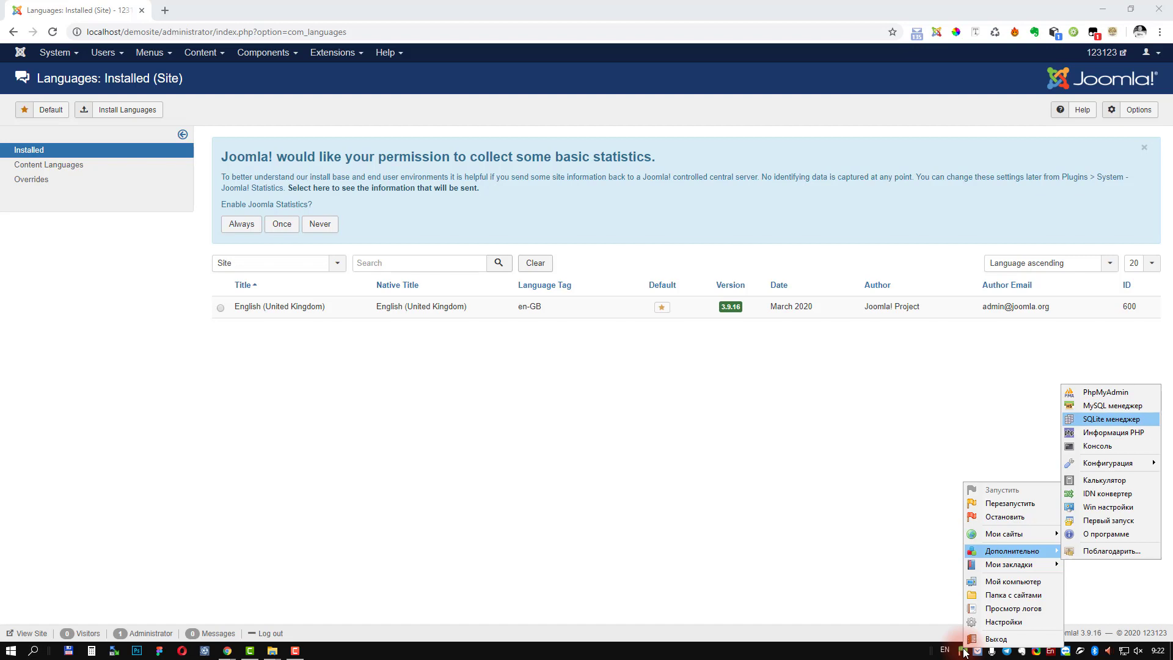
{"action": "key", "text": "Up"}
{"action": "key", "text": "Up"}
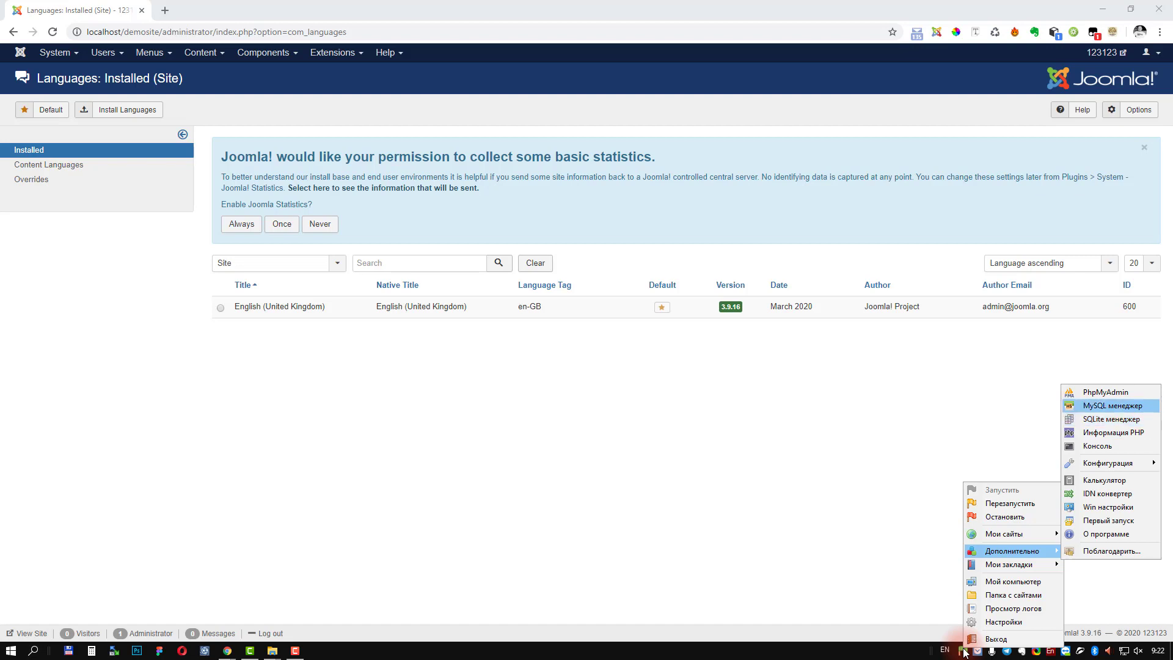